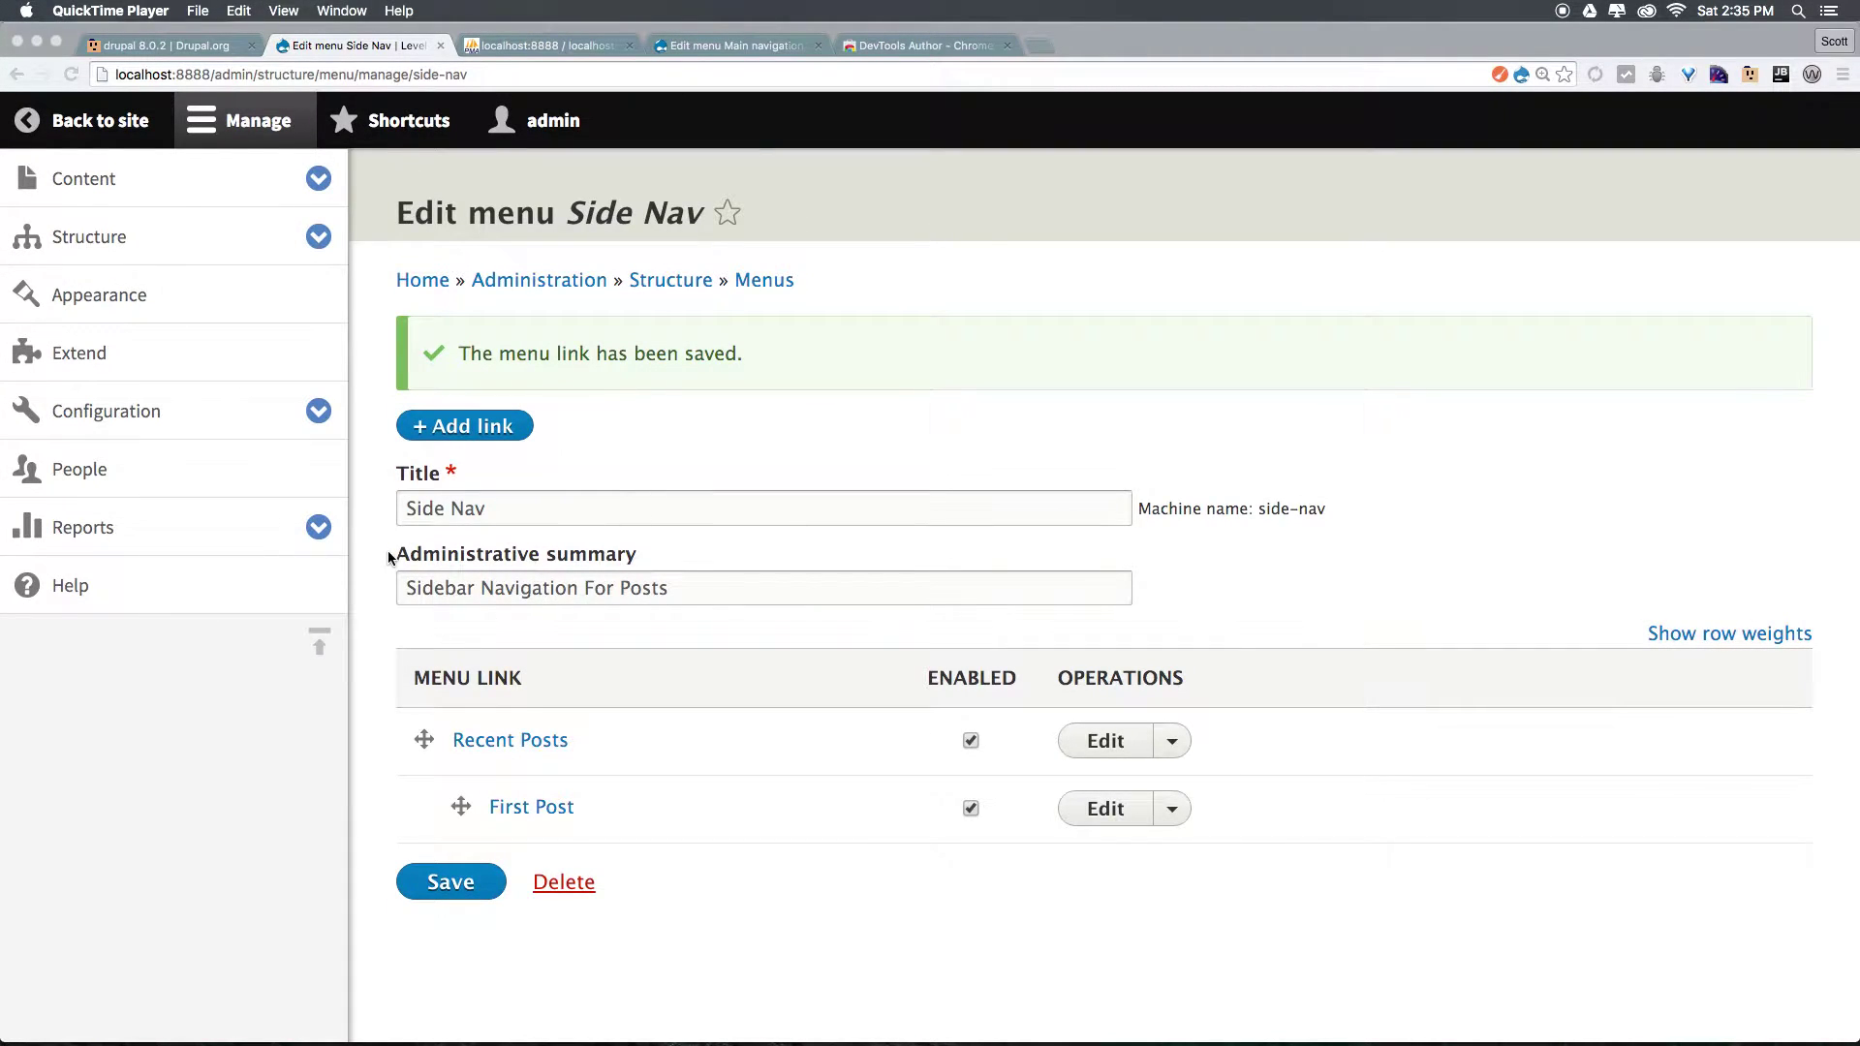
# Open the Block layout page from the Structure menu
pyautogui.click(315, 244)
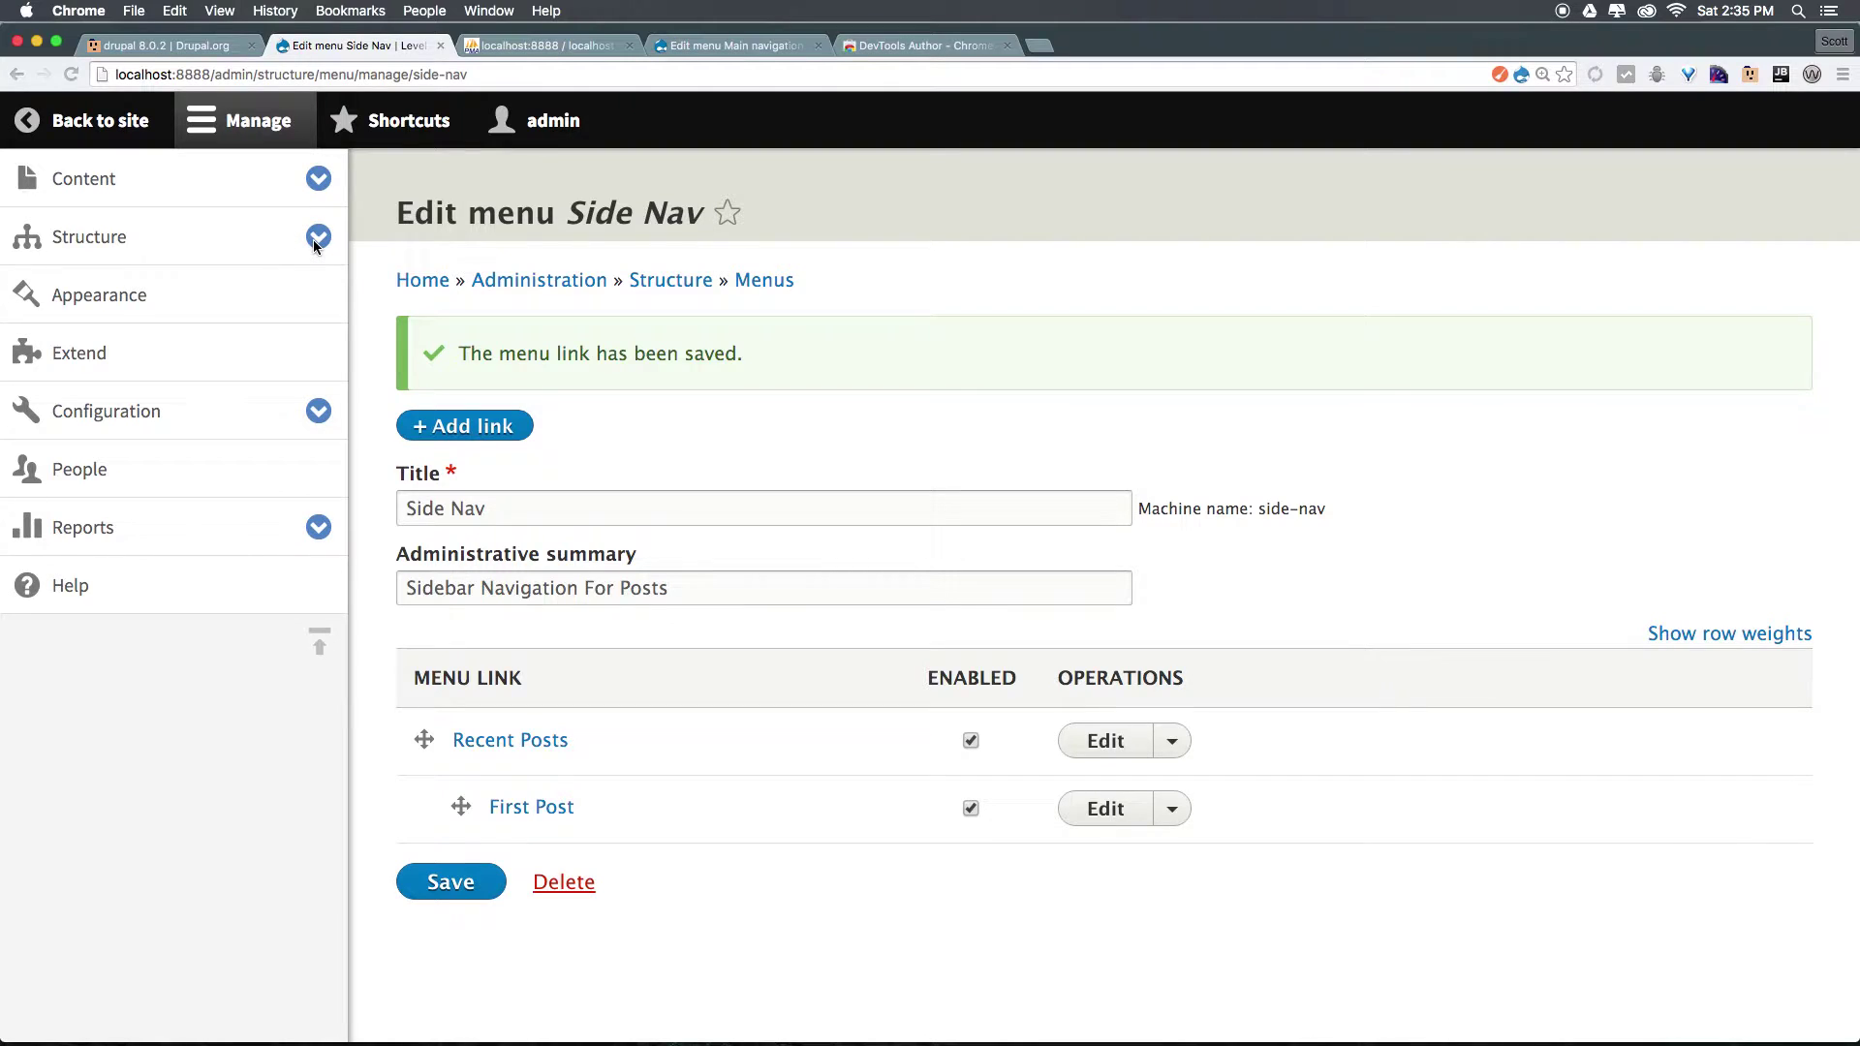
pyautogui.click(317, 237)
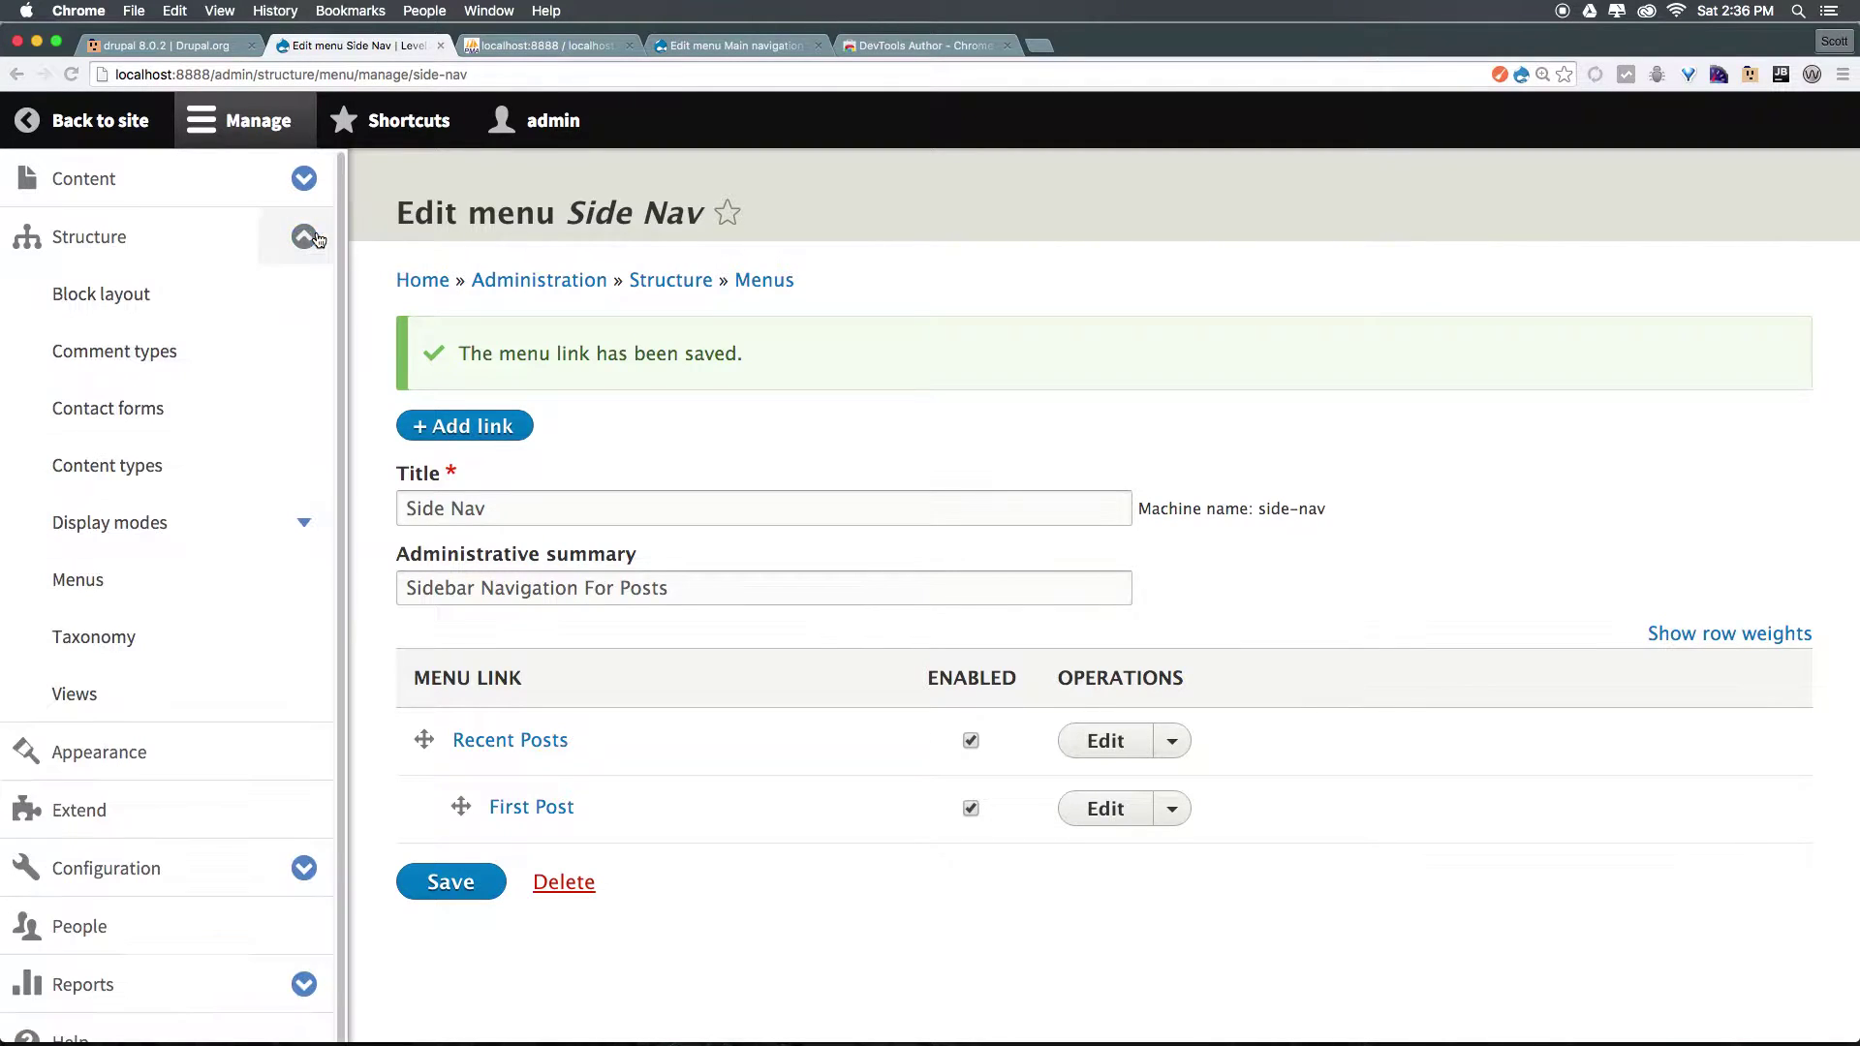
pyautogui.click(123, 292)
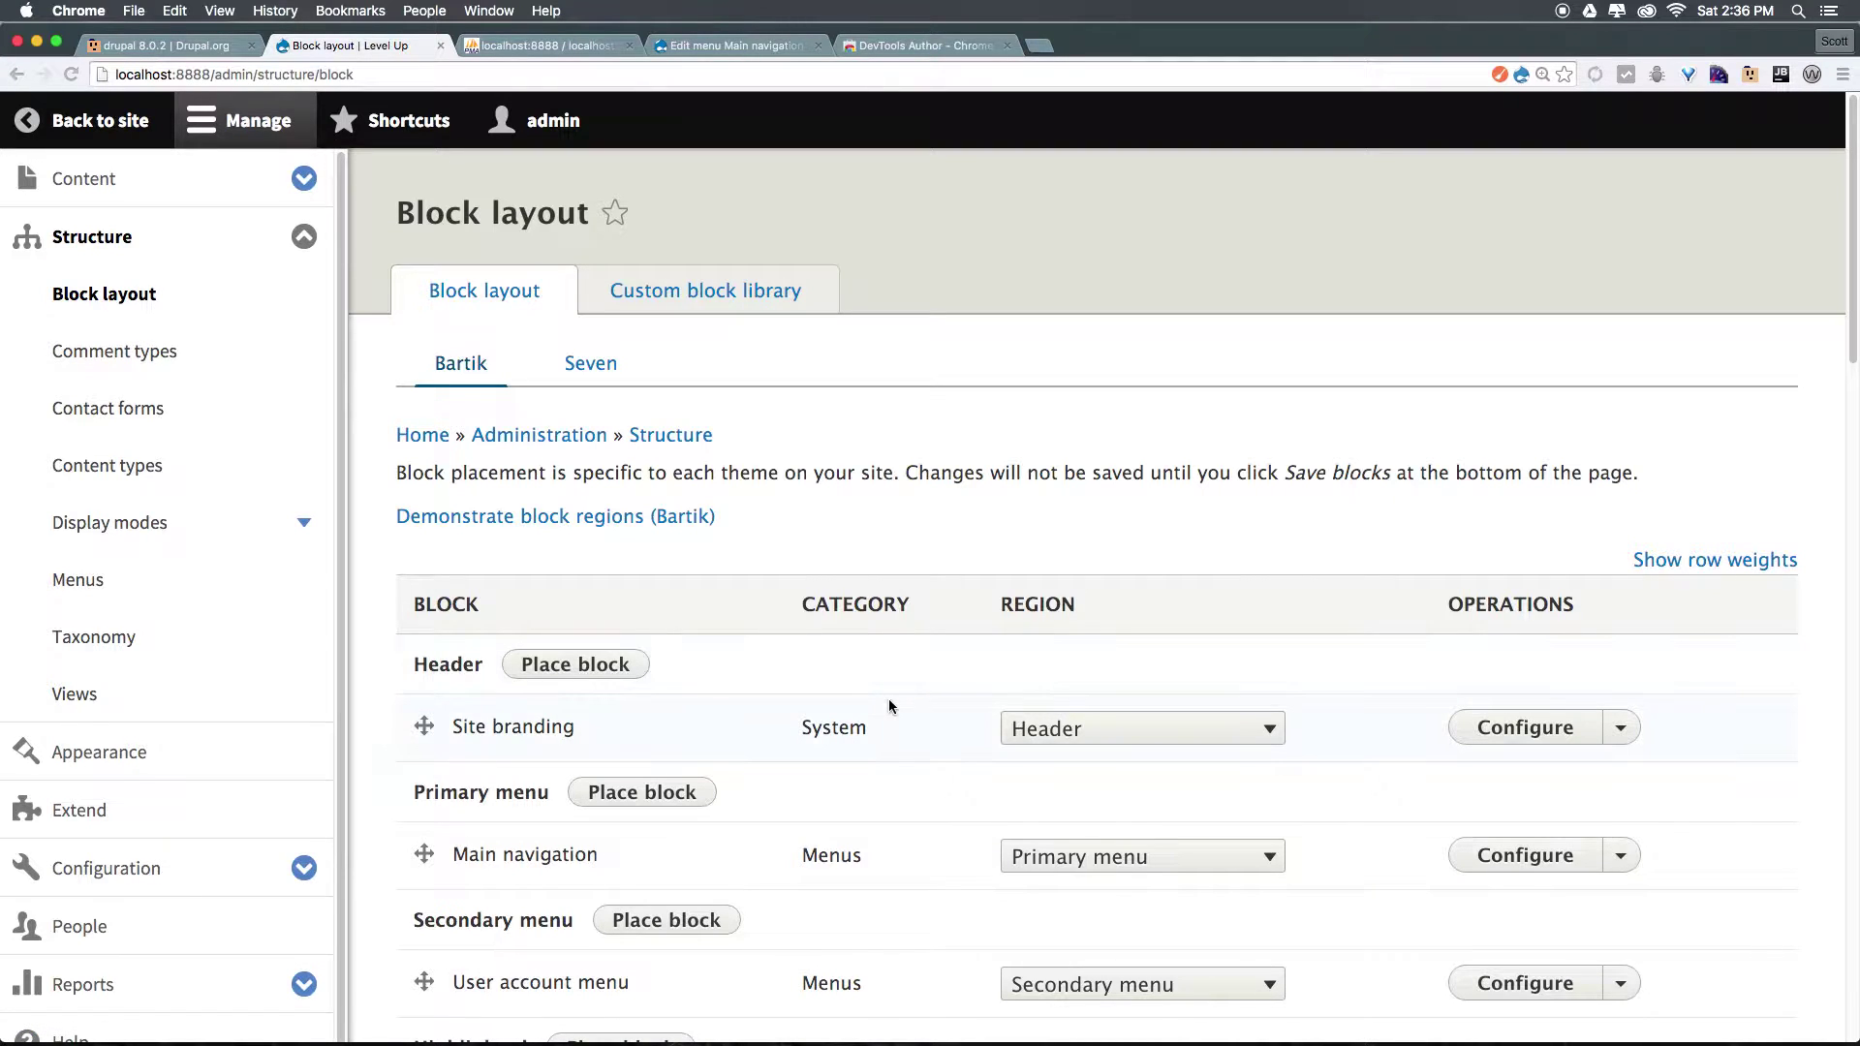
# Scroll through the Bartik regions on Block layout, then return to the top
pyautogui.scroll(-3, 889, 706)
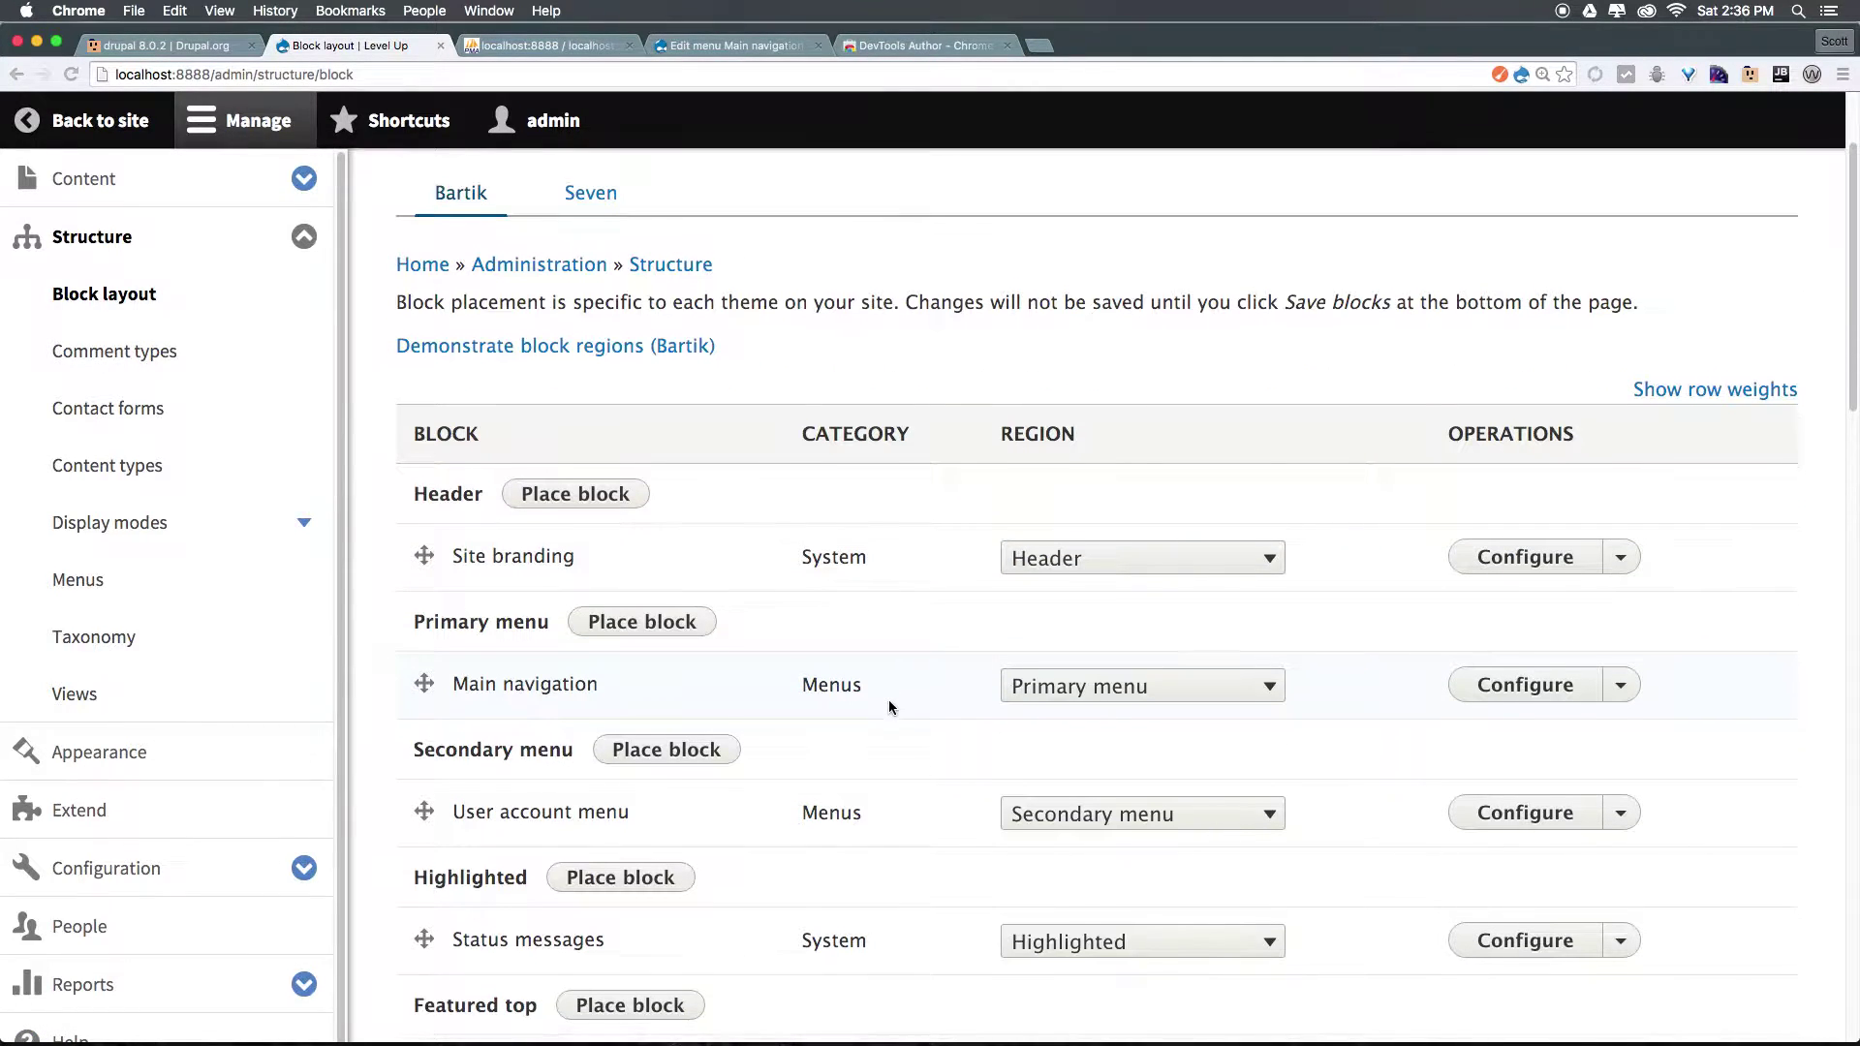
pyautogui.scroll(-9, 889, 707)
pyautogui.scroll(-12, 889, 707)
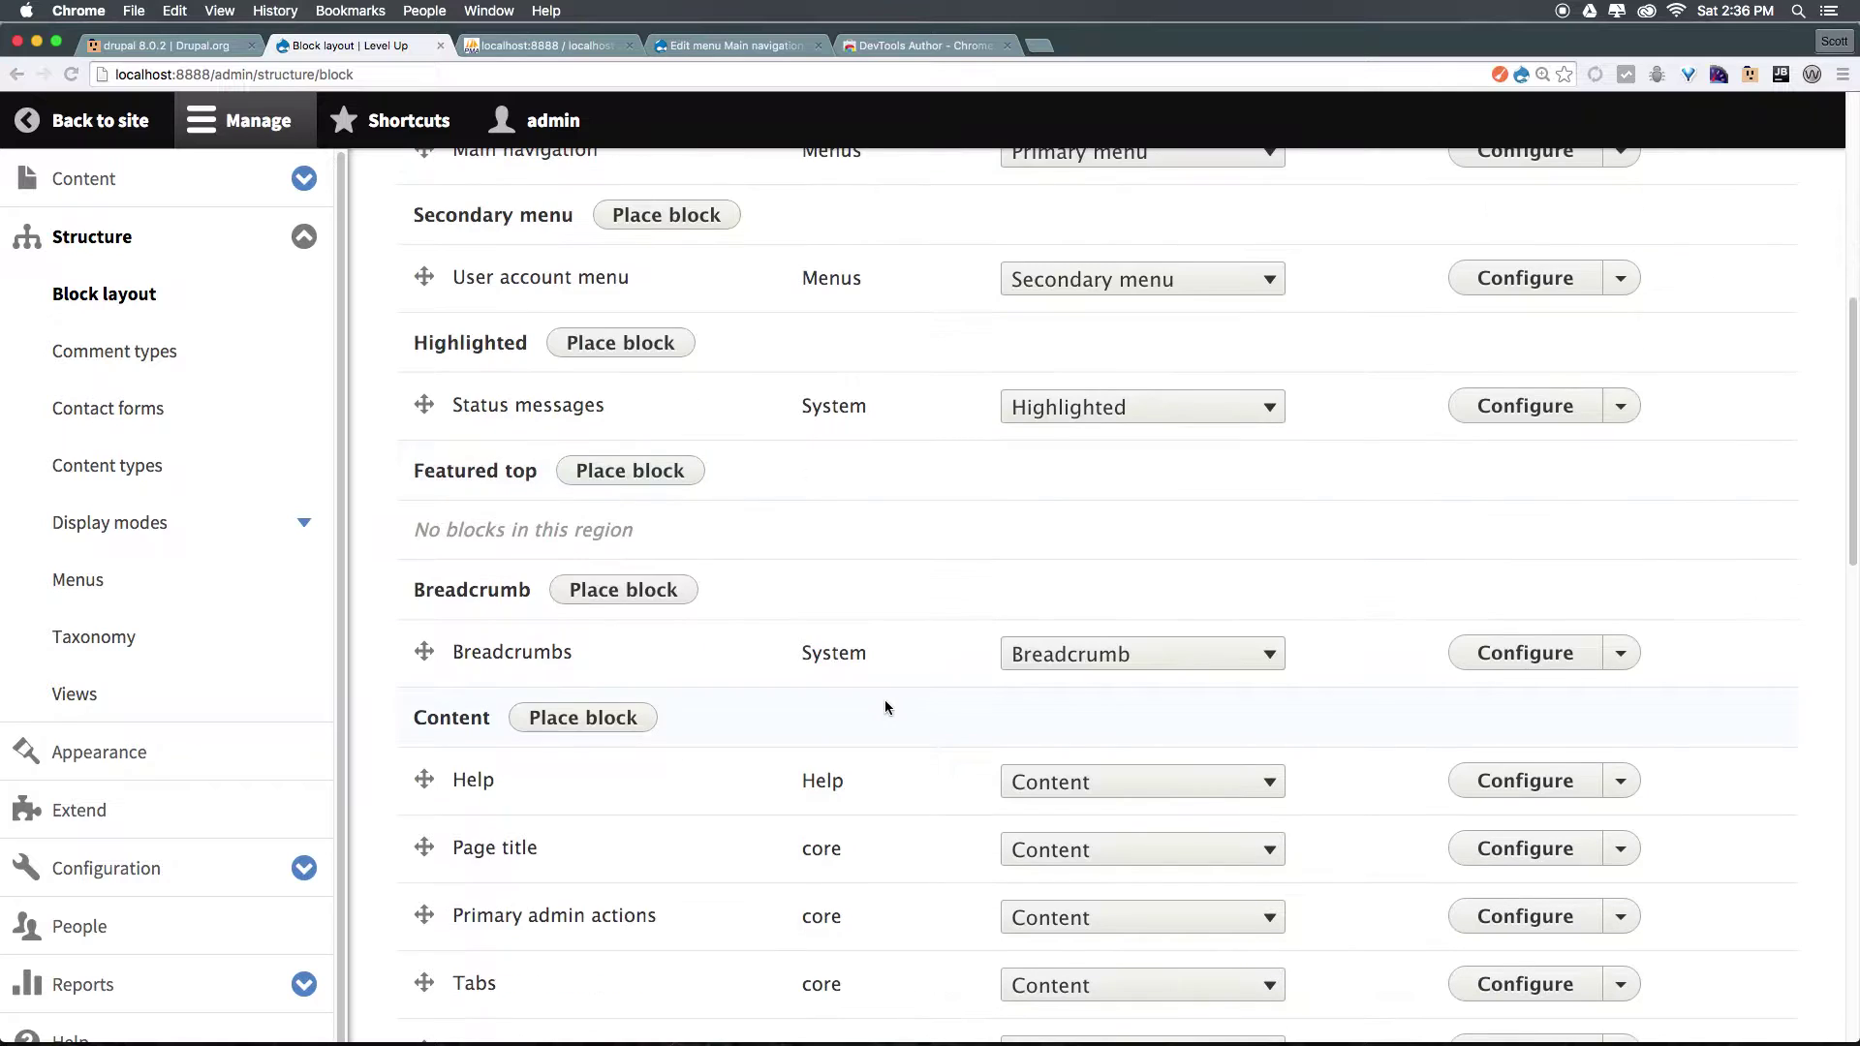
pyautogui.scroll(-15, 880, 701)
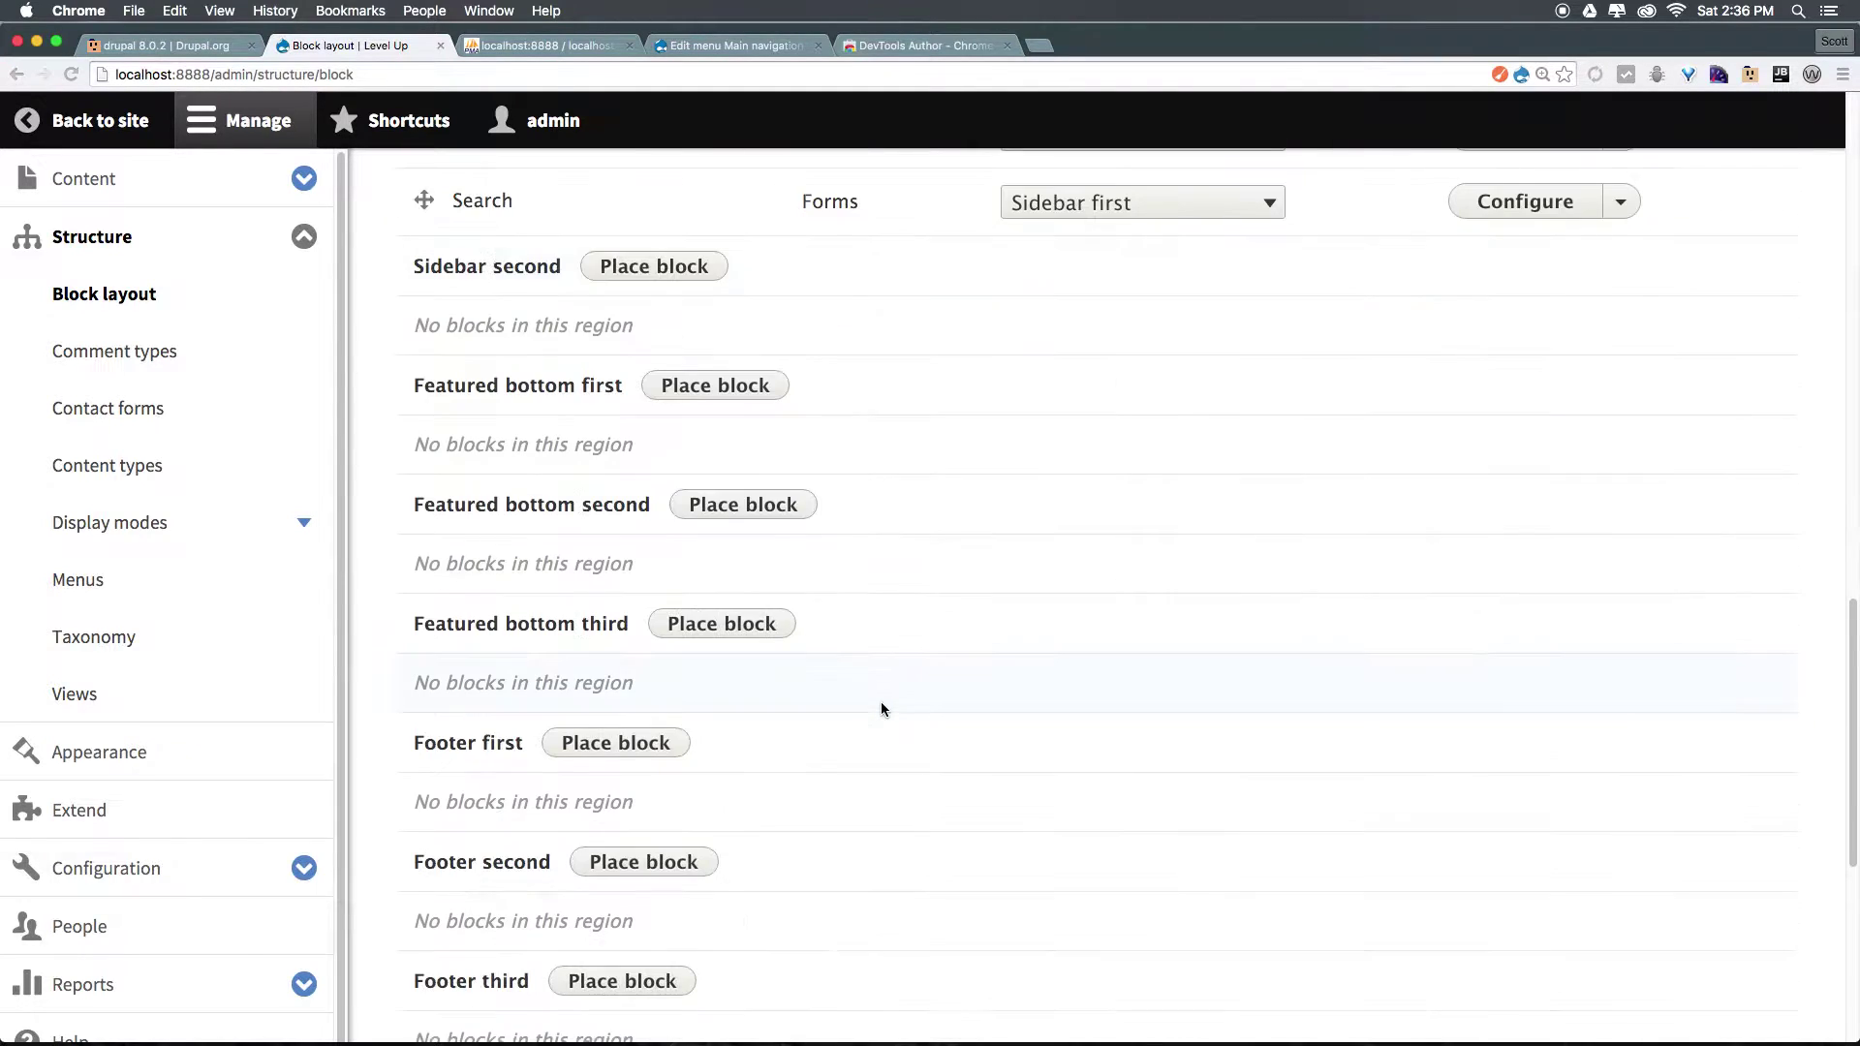
pyautogui.press('Home')
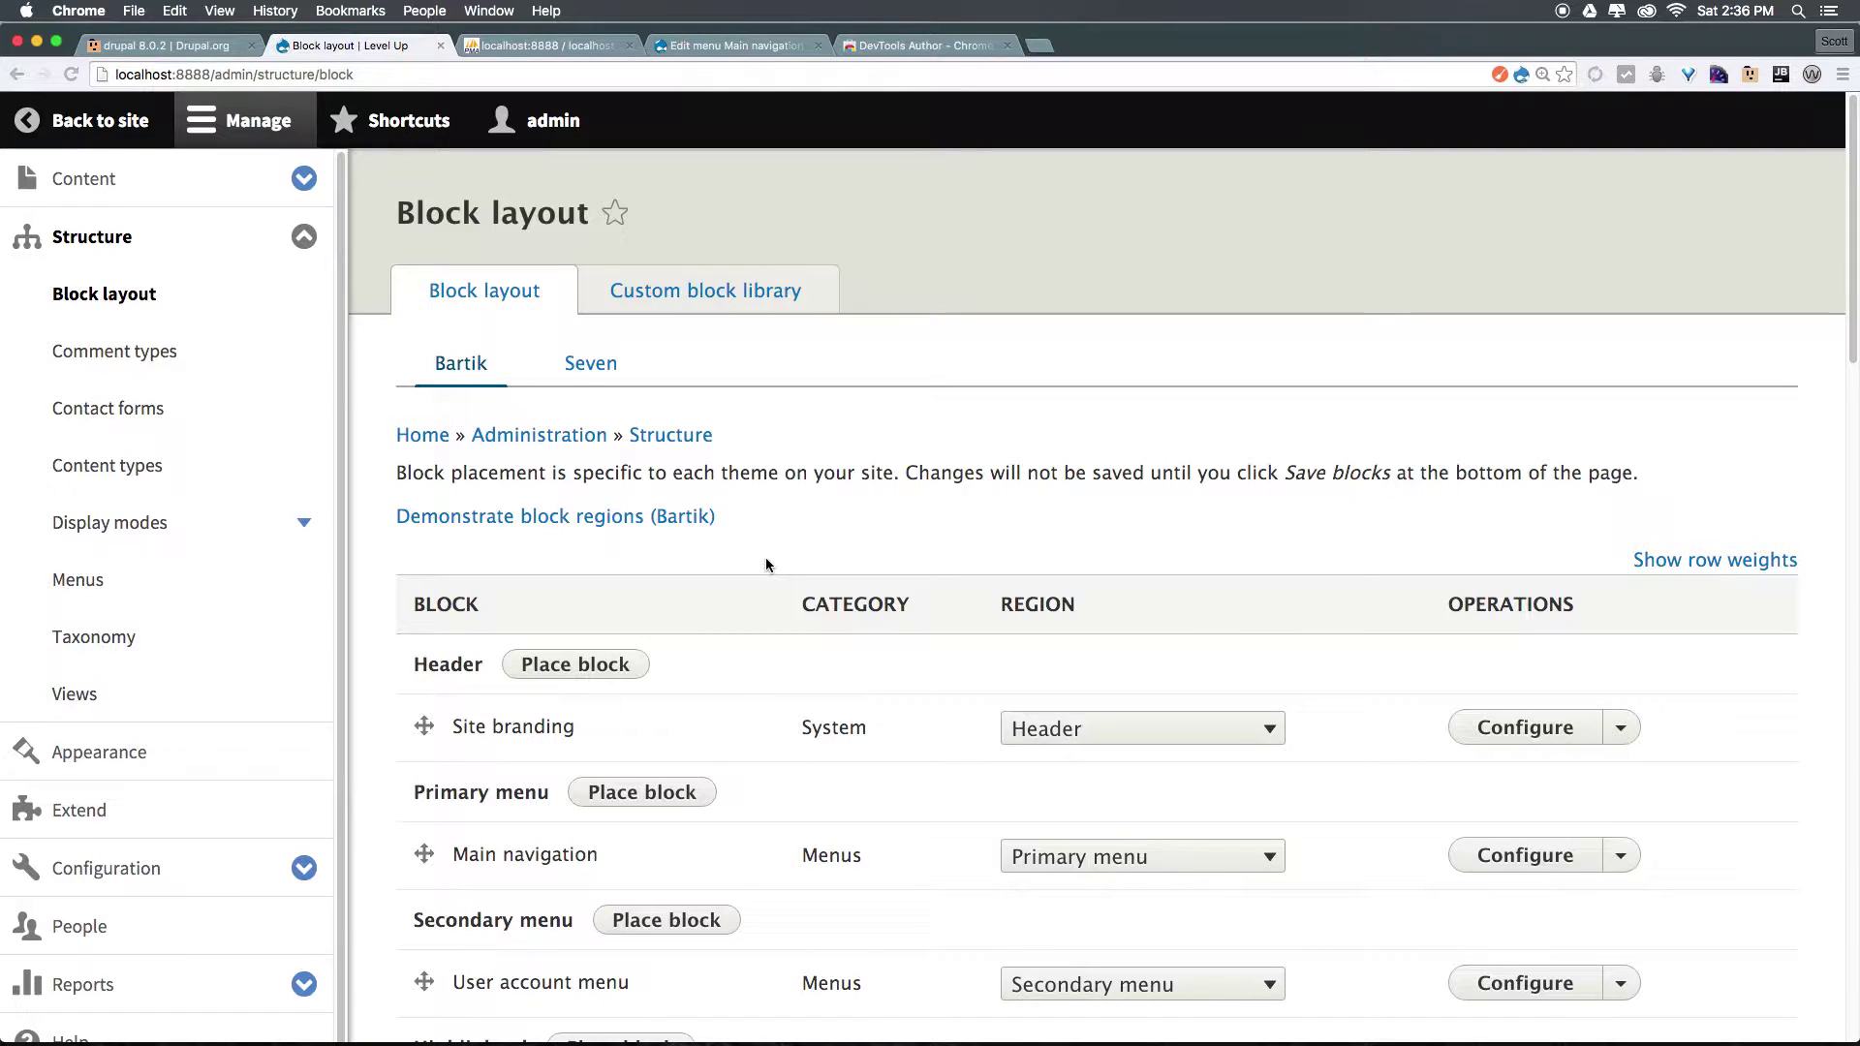
# Find the Sidebar first region and its Tools and Search blocks
pyautogui.scroll(-3, 766, 562)
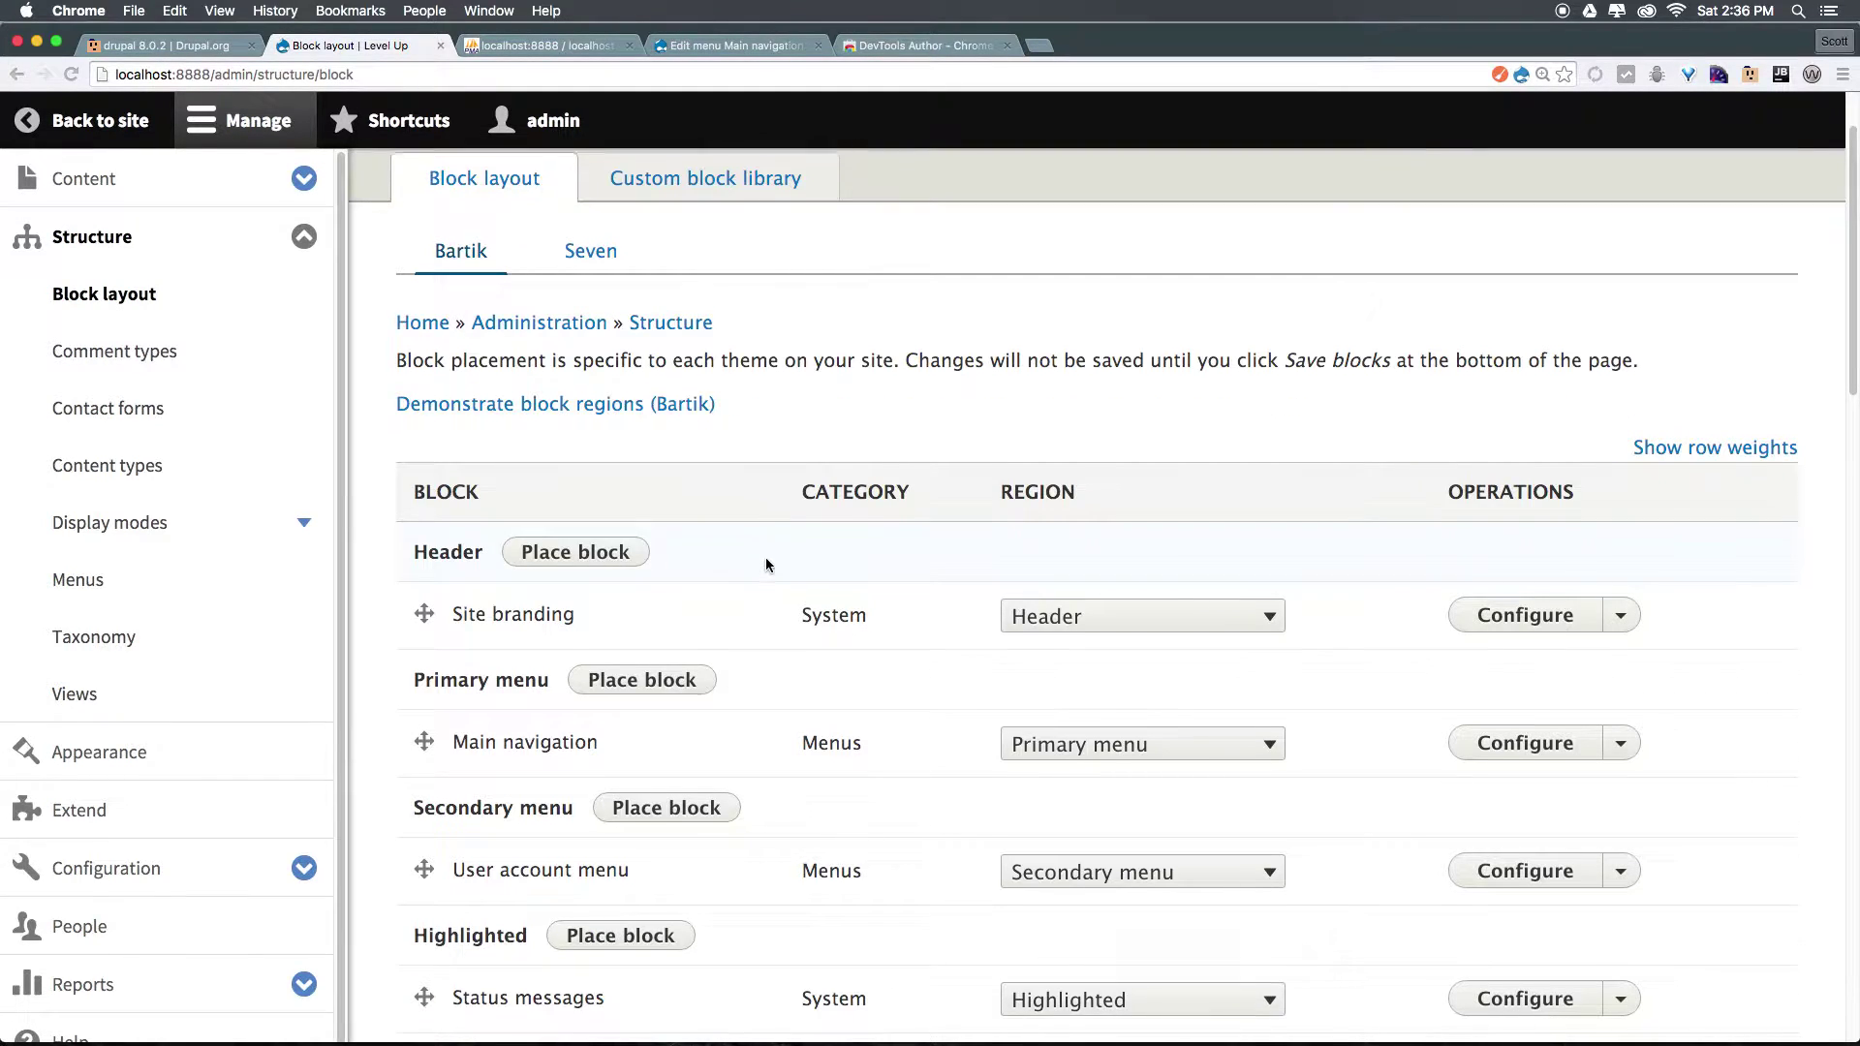
pyautogui.scroll(-10, 766, 565)
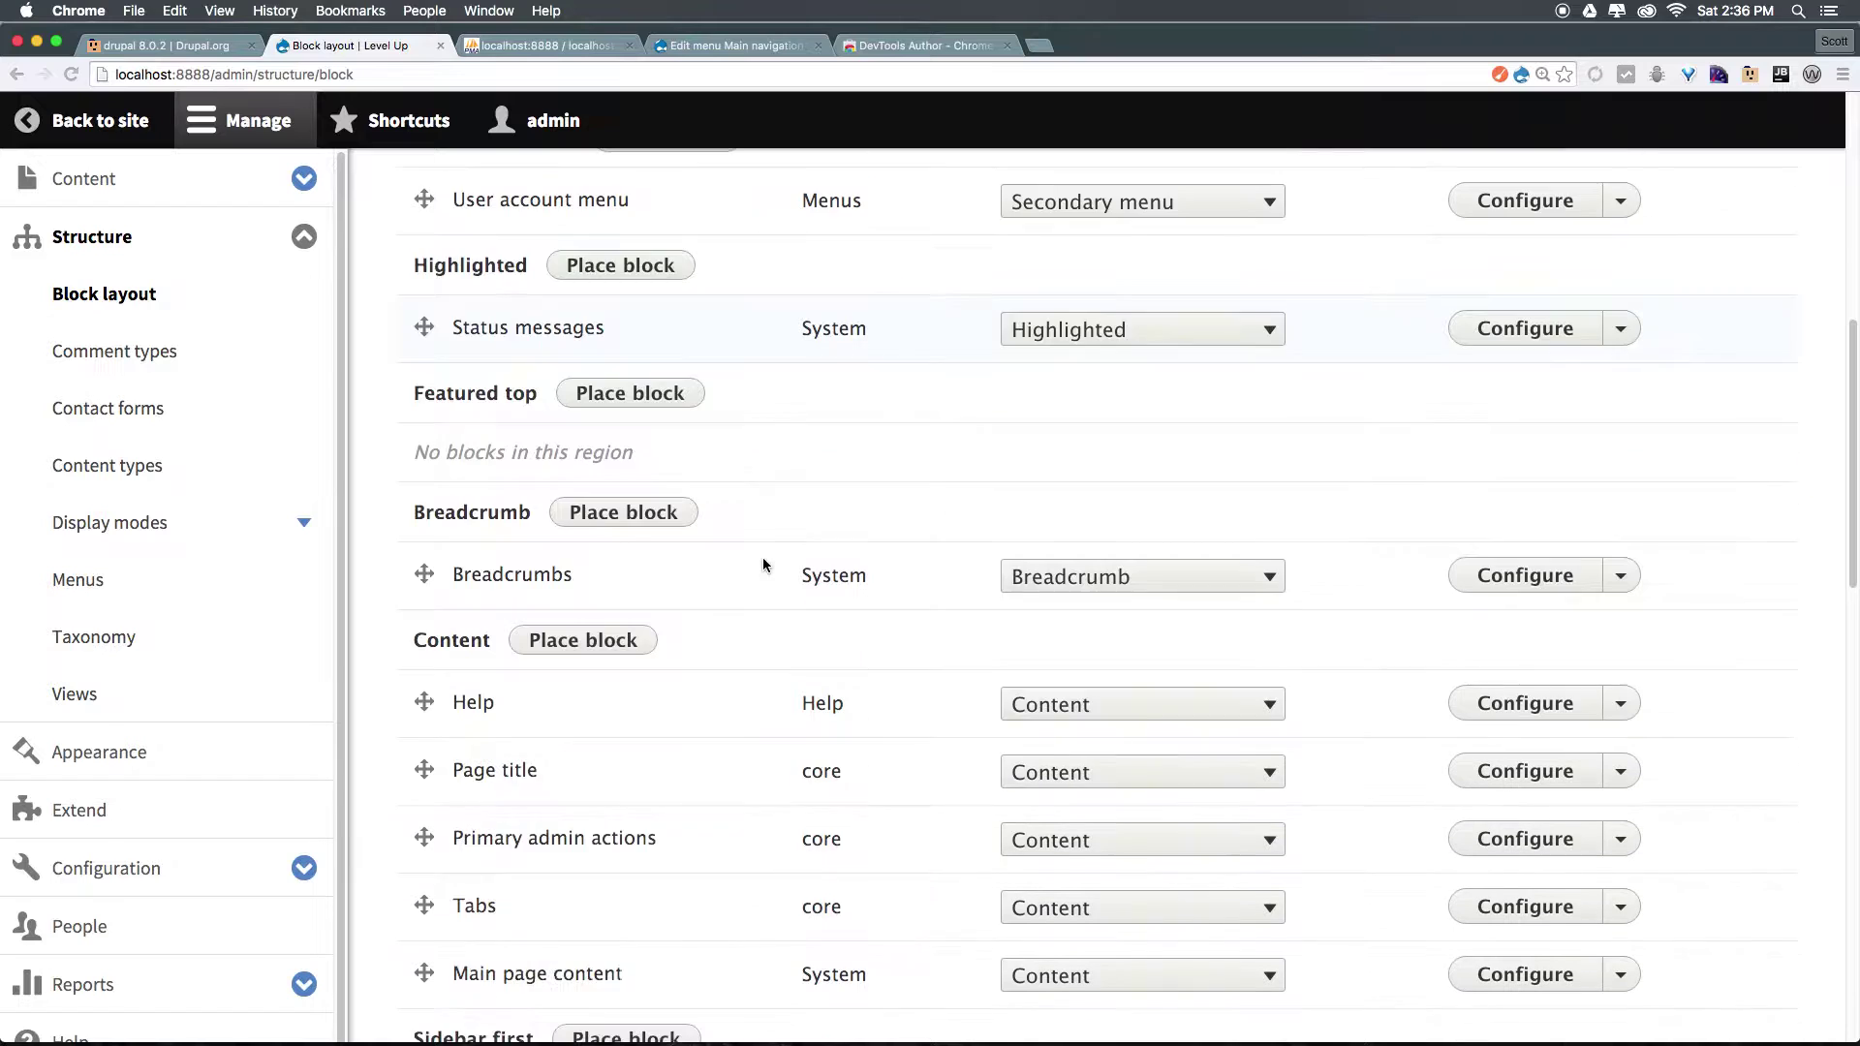
pyautogui.scroll(-3, 764, 565)
pyautogui.scroll(-10, 758, 576)
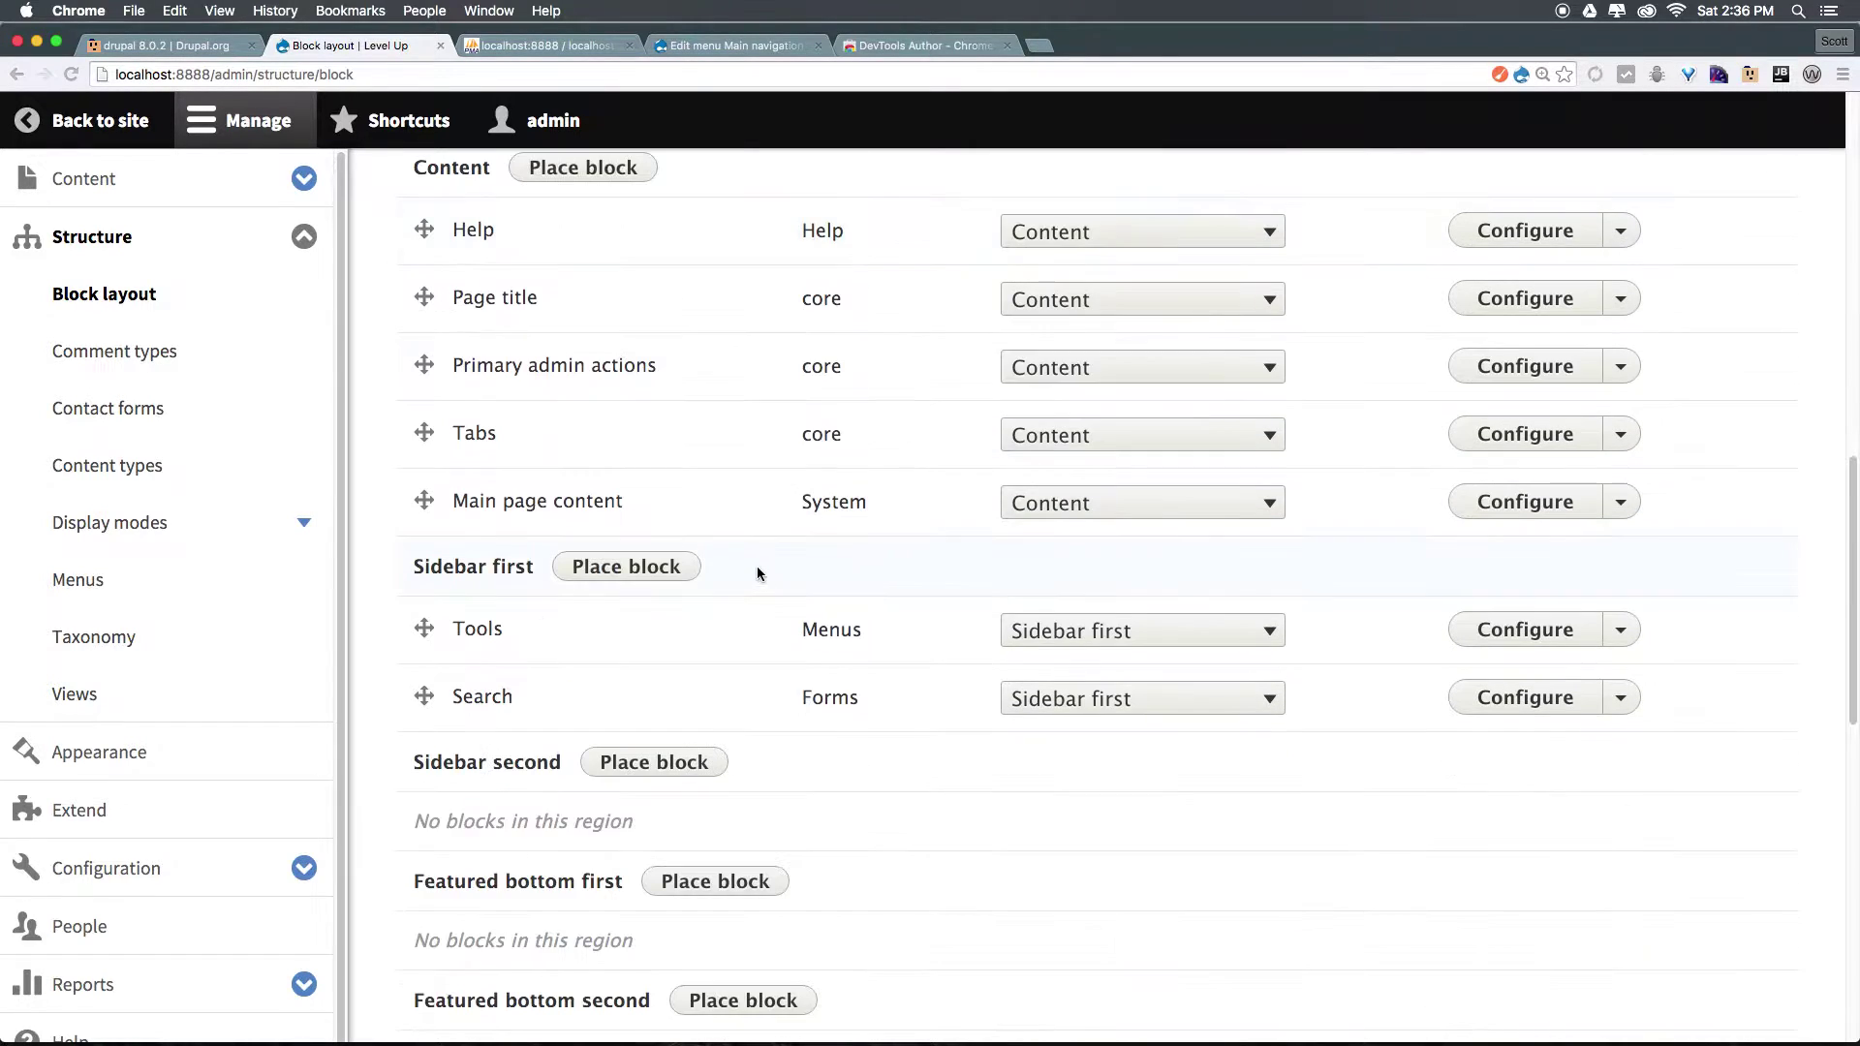
pyautogui.scroll(-2, 759, 577)
pyautogui.scroll(-10, 757, 577)
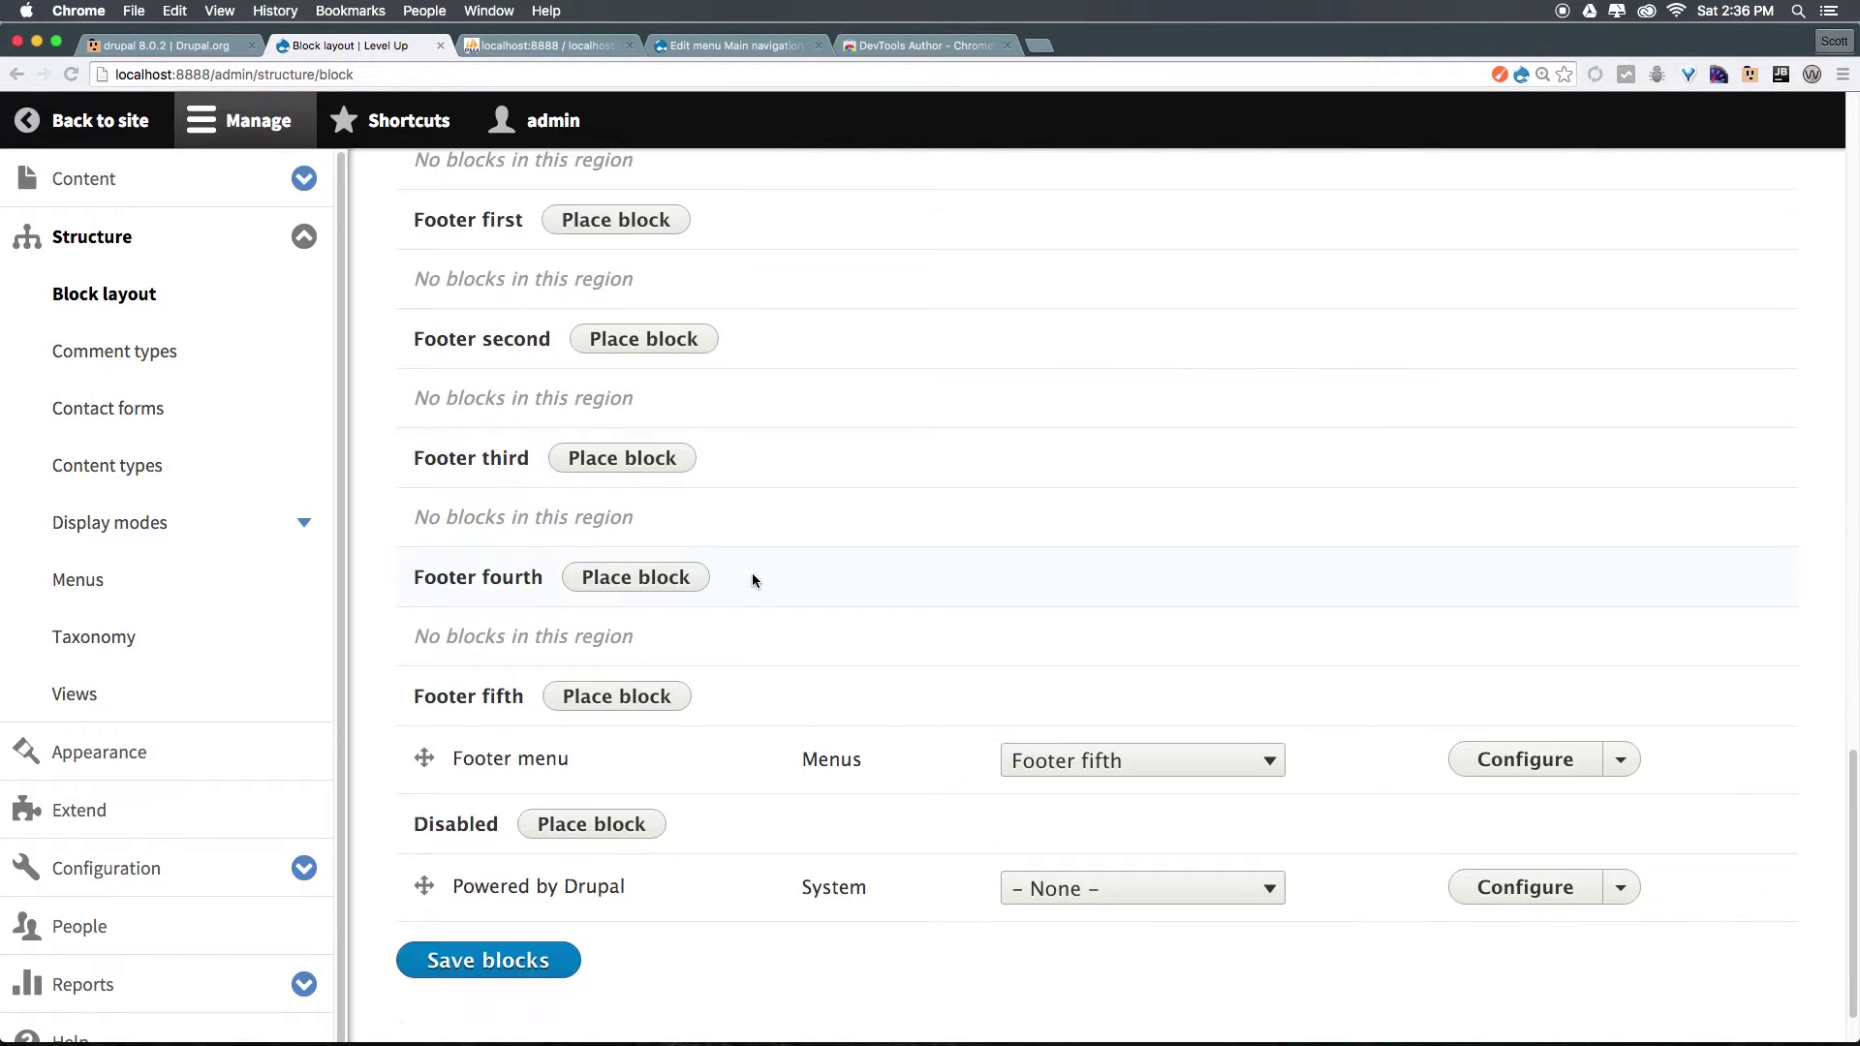
pyautogui.scroll(-1, 753, 580)
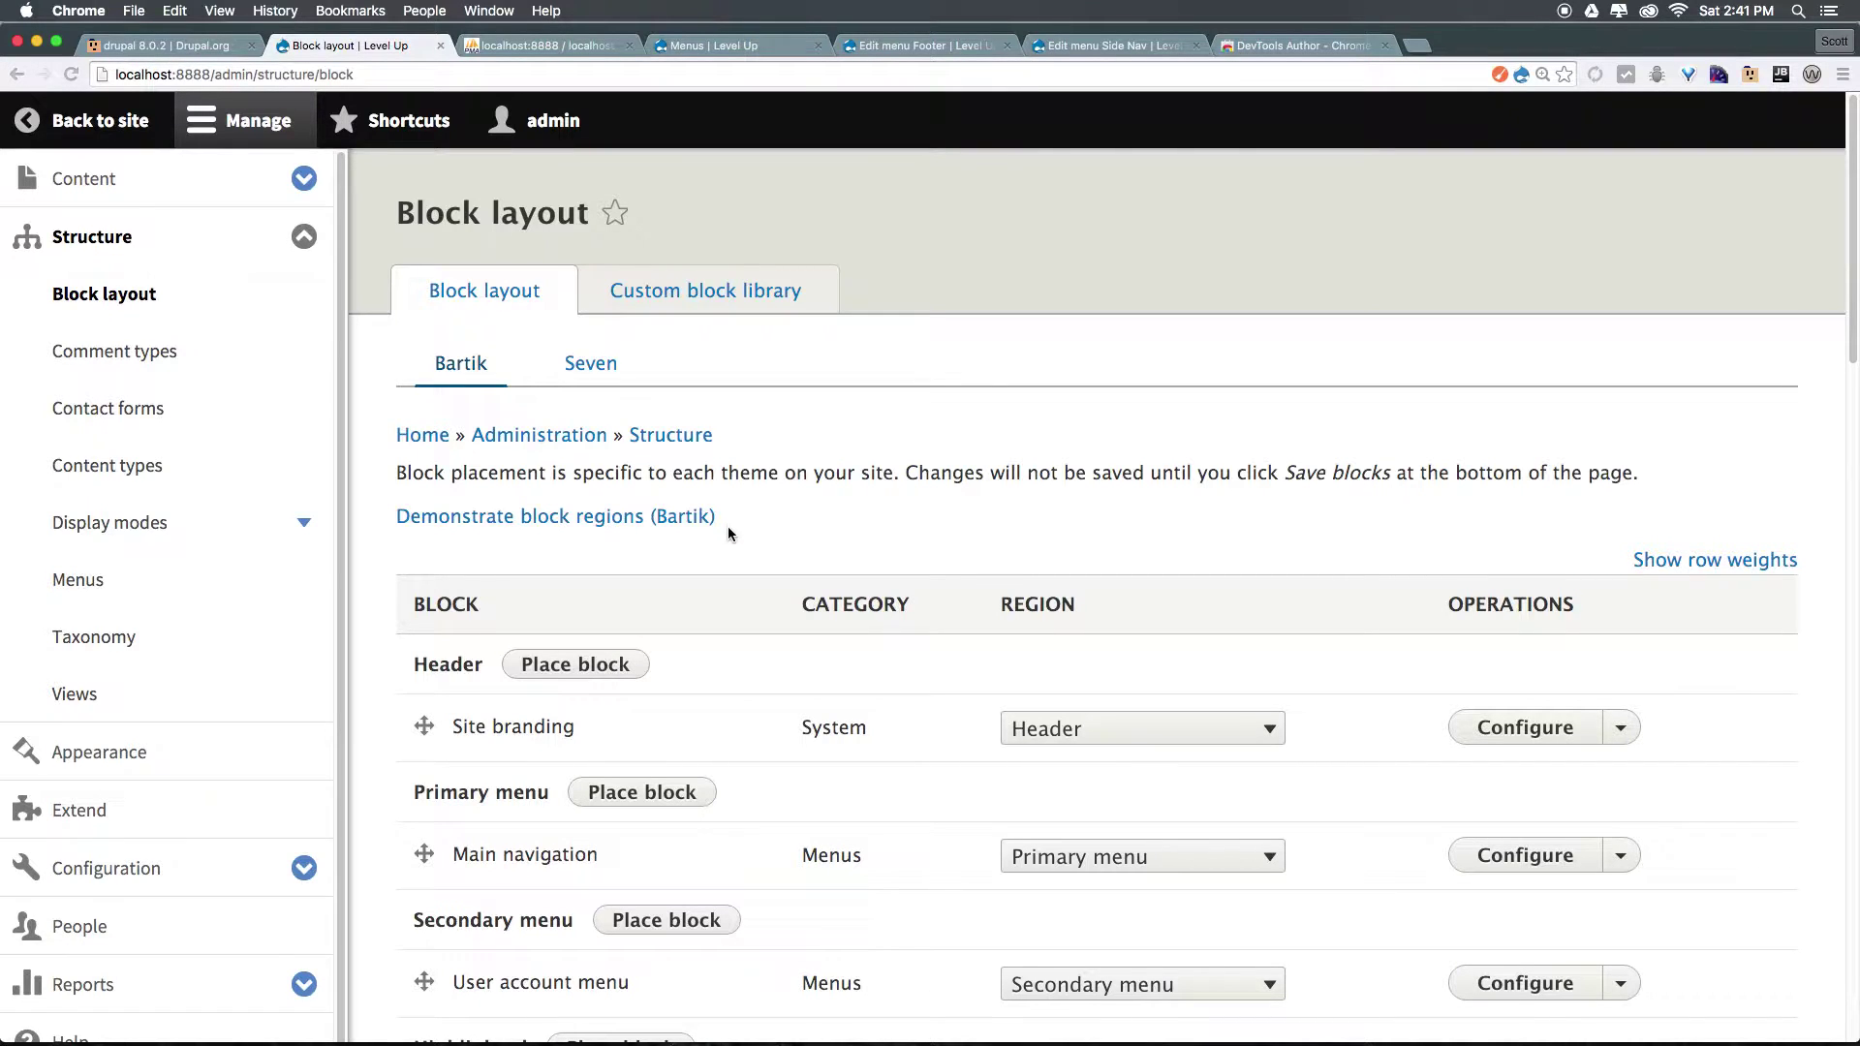
pyautogui.scroll(-12, 727, 438)
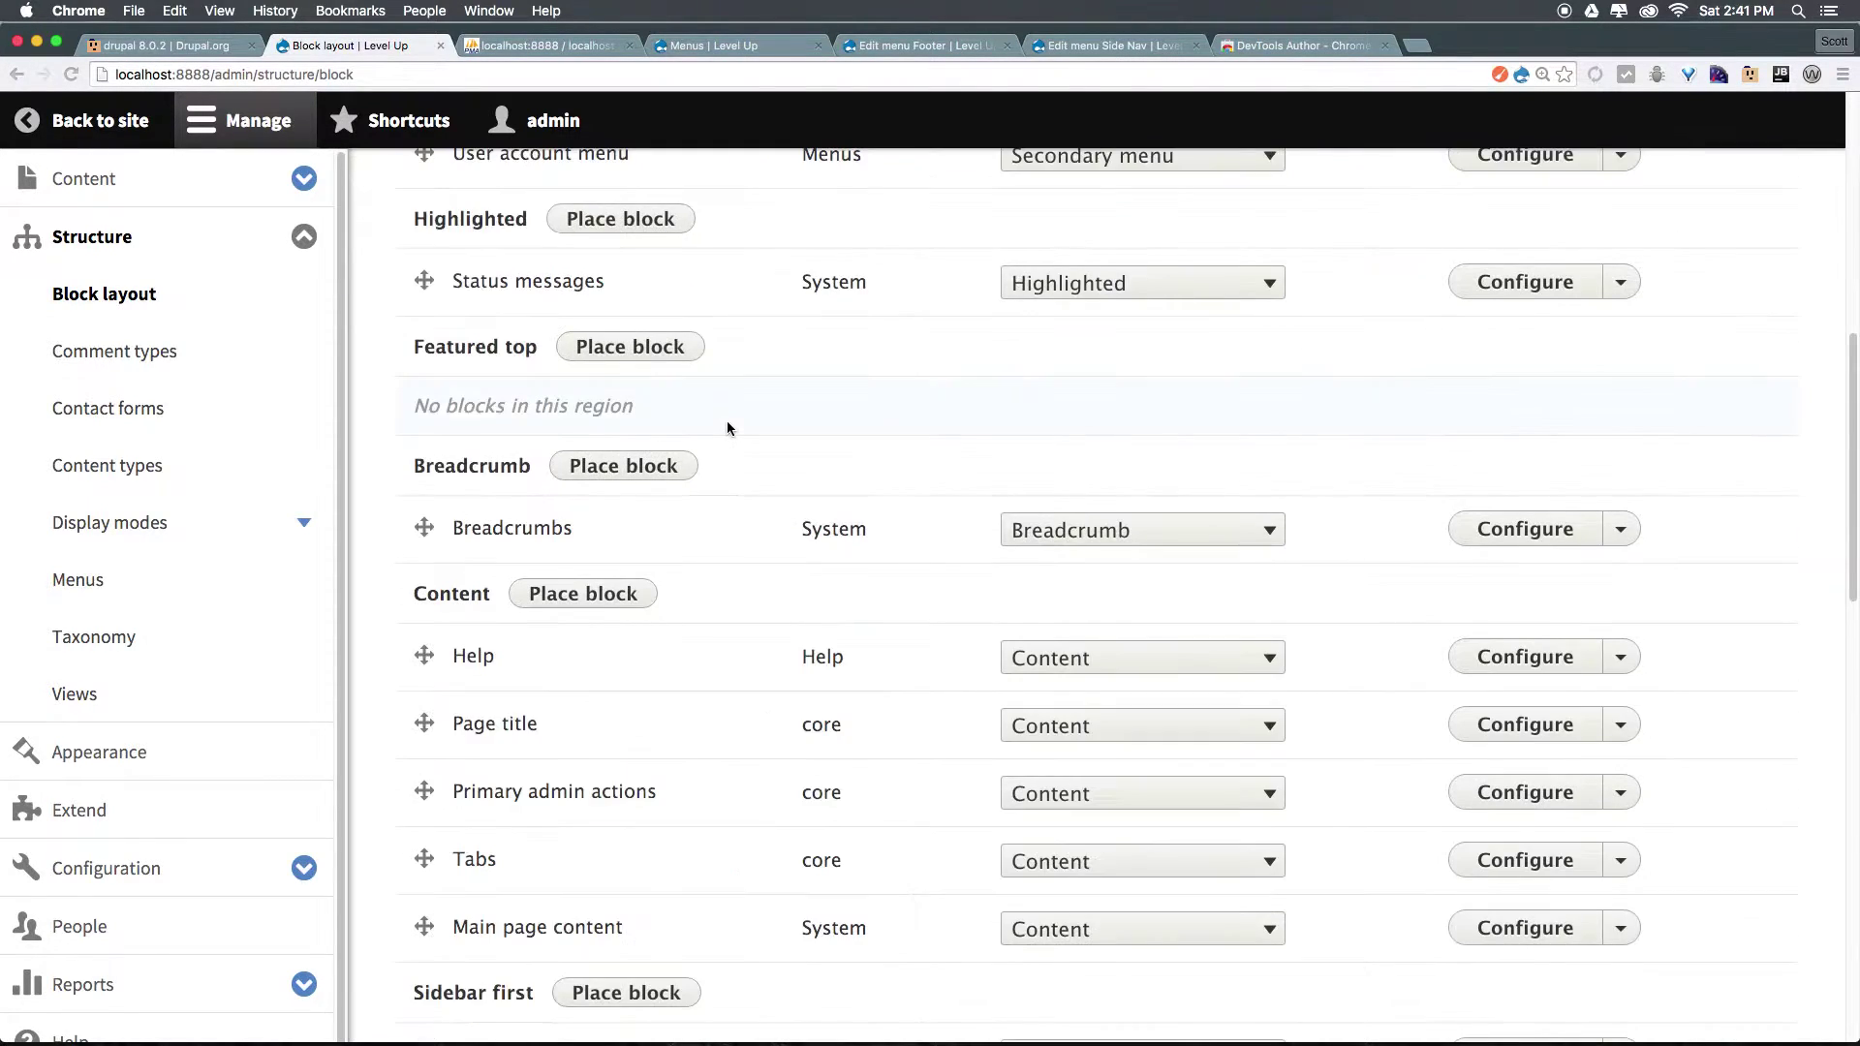
pyautogui.scroll(6, 729, 427)
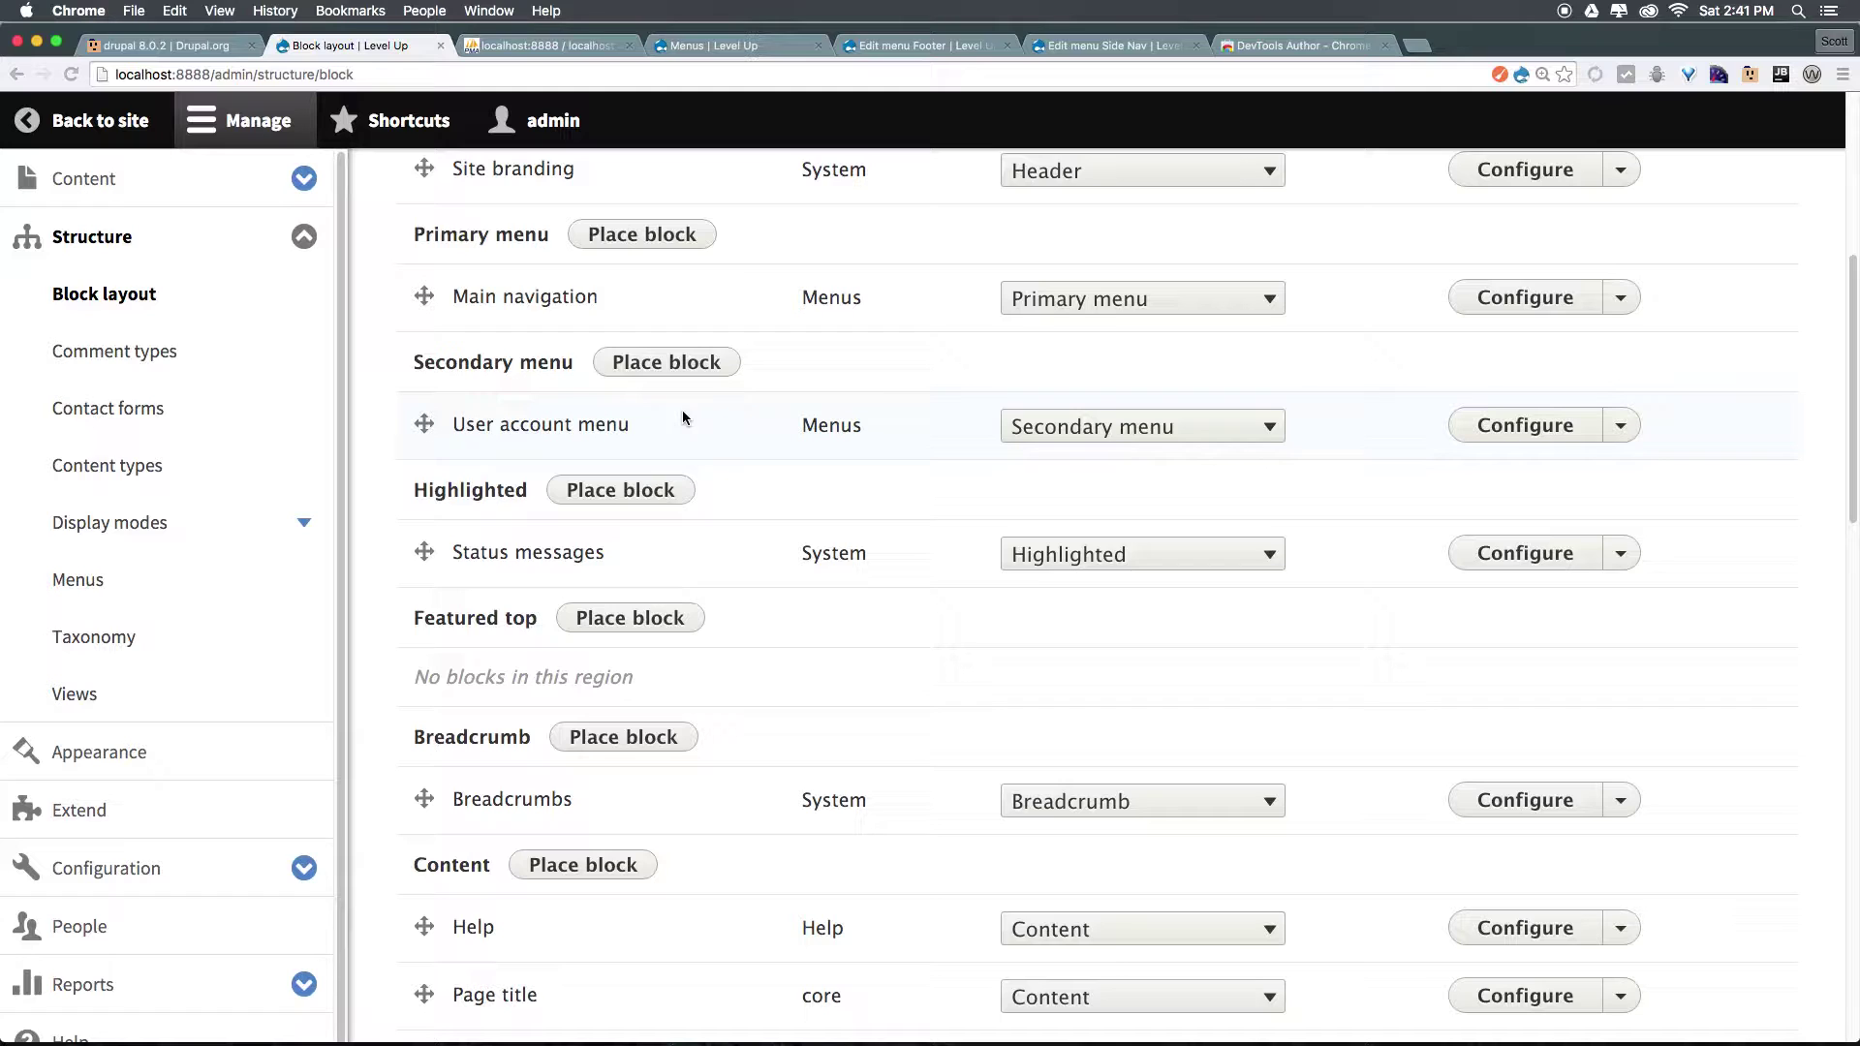
pyautogui.scroll(2, 683, 418)
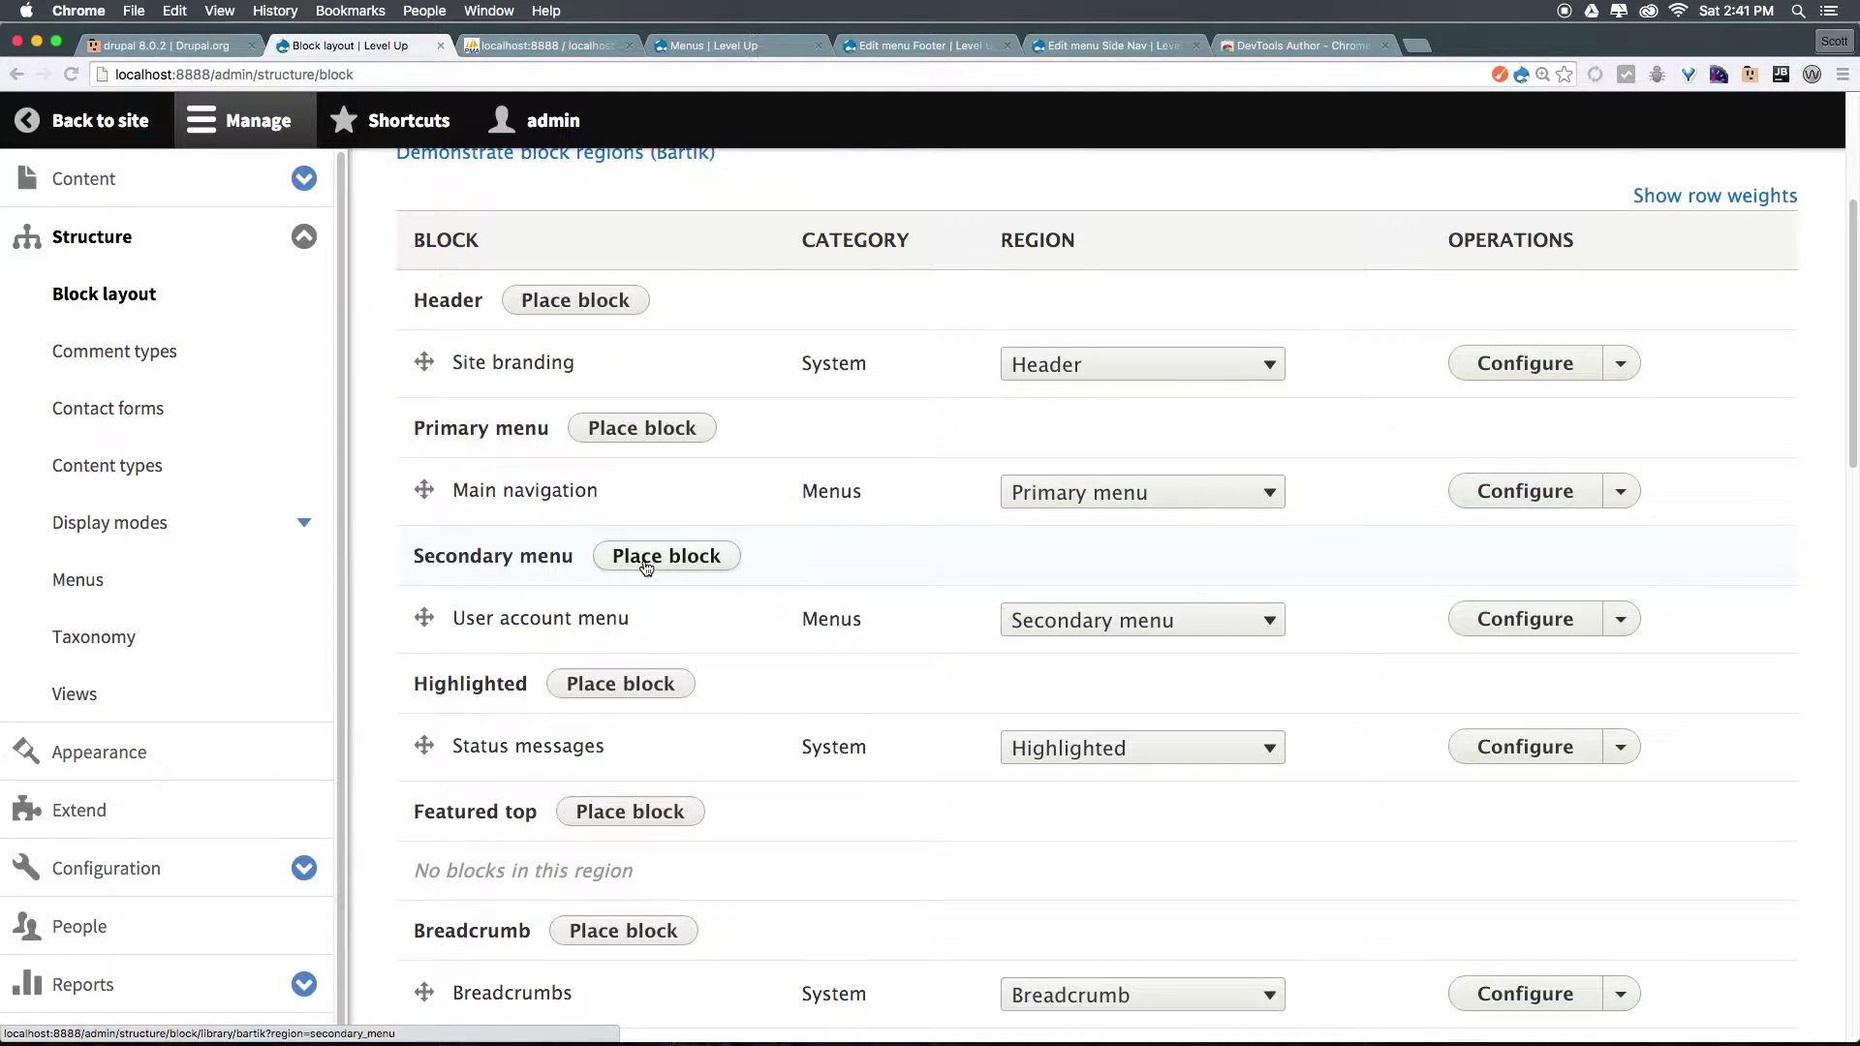
pyautogui.scroll(-1, 746, 675)
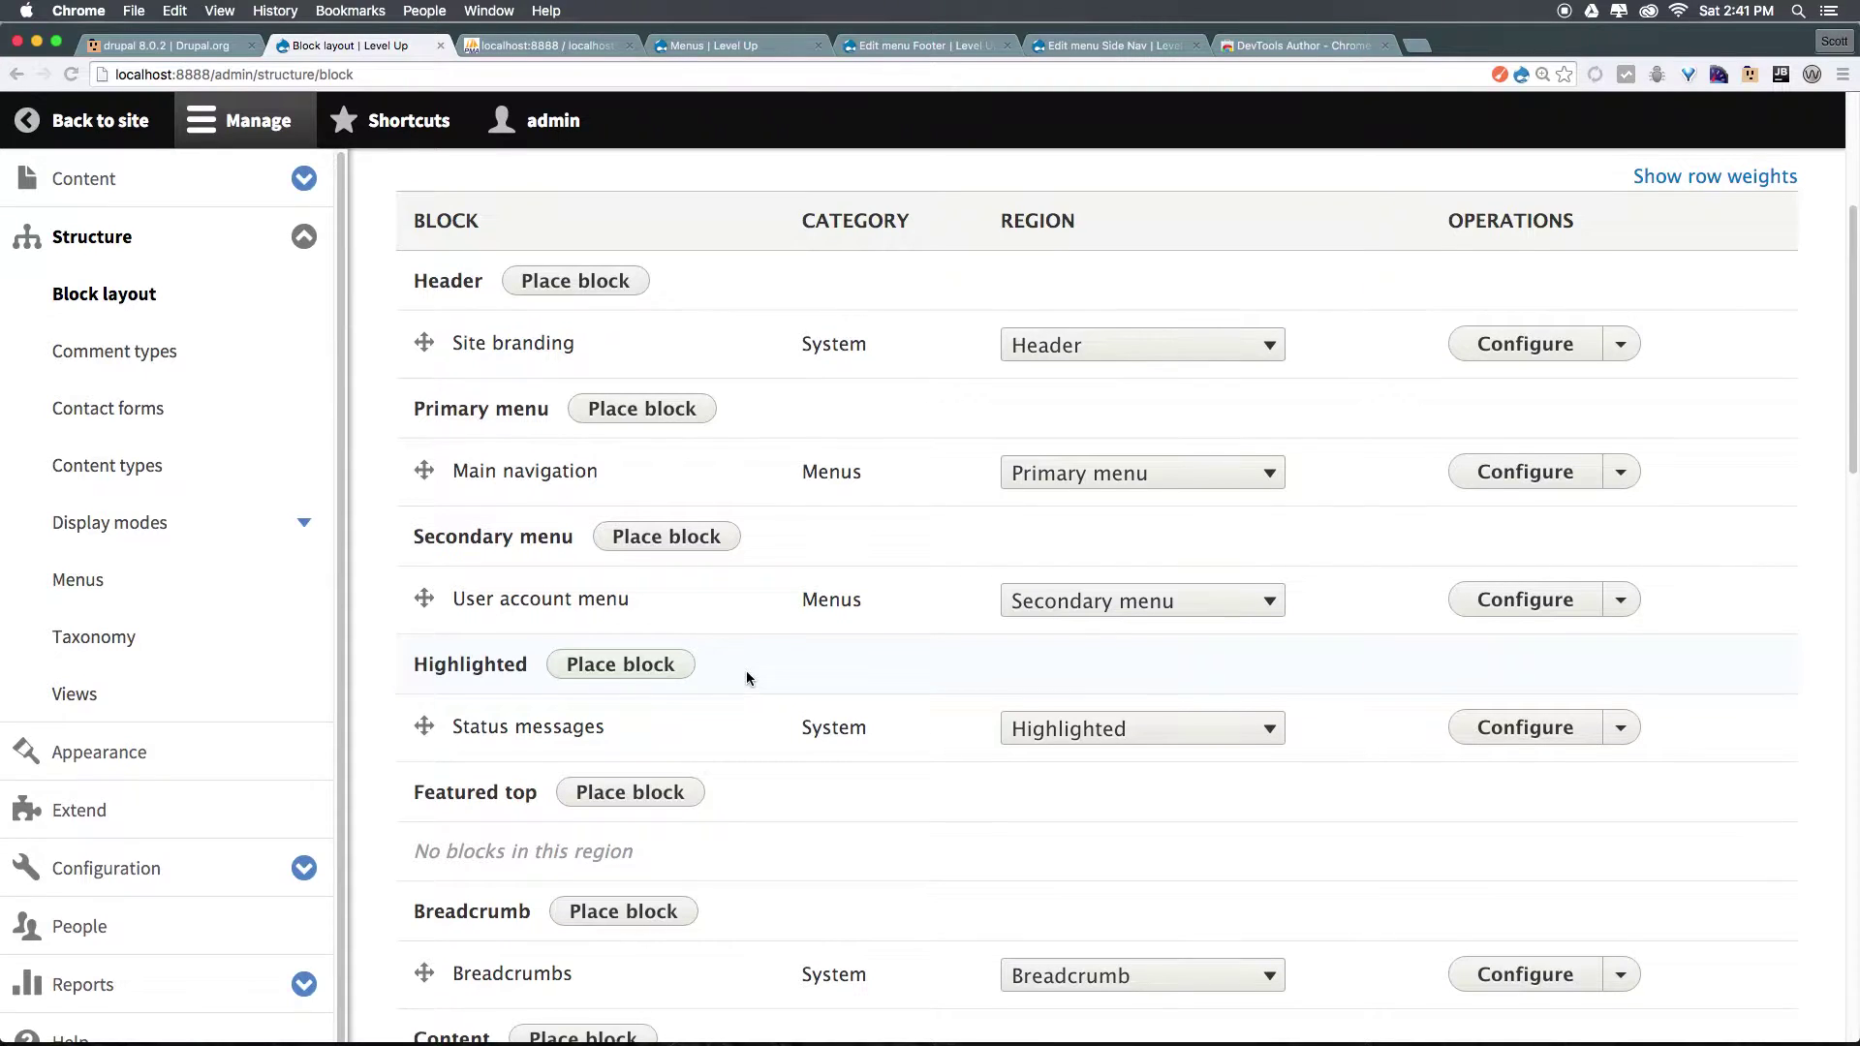
pyautogui.scroll(-3, 676, 546)
pyautogui.scroll(-3, 677, 546)
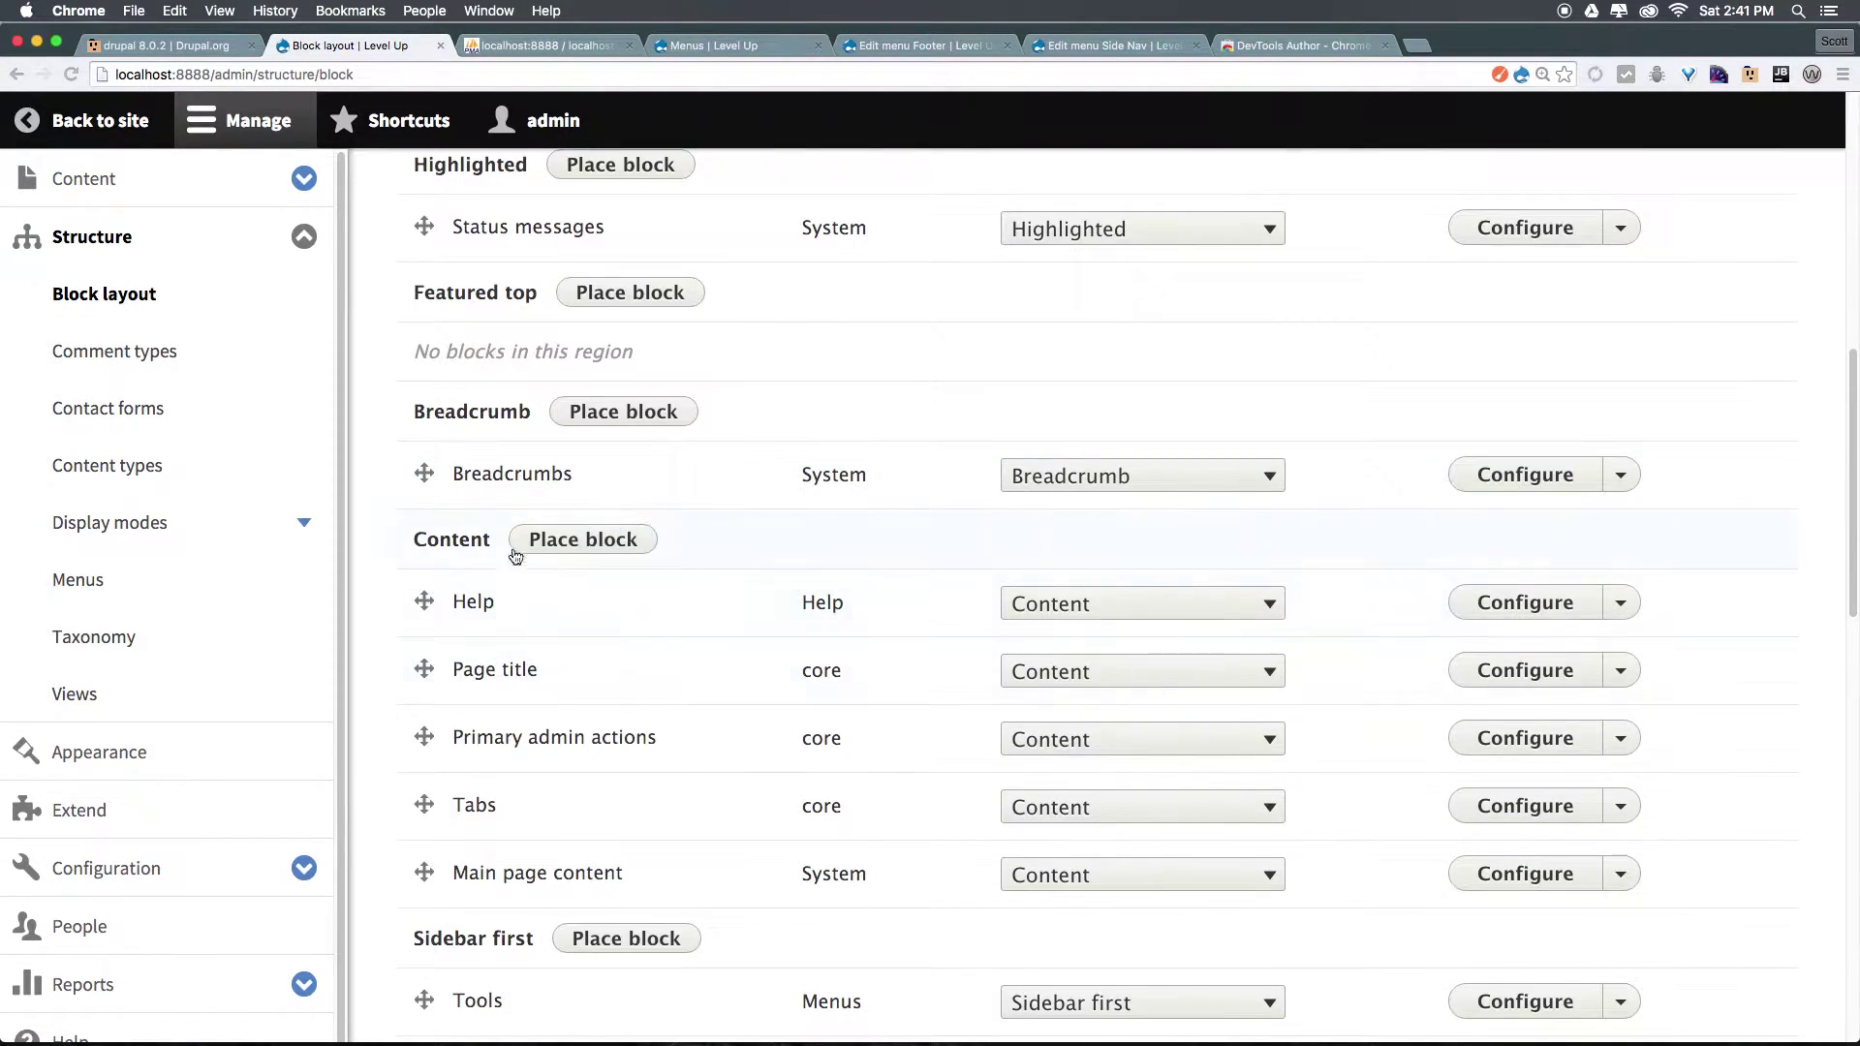
pyautogui.scroll(-3, 617, 378)
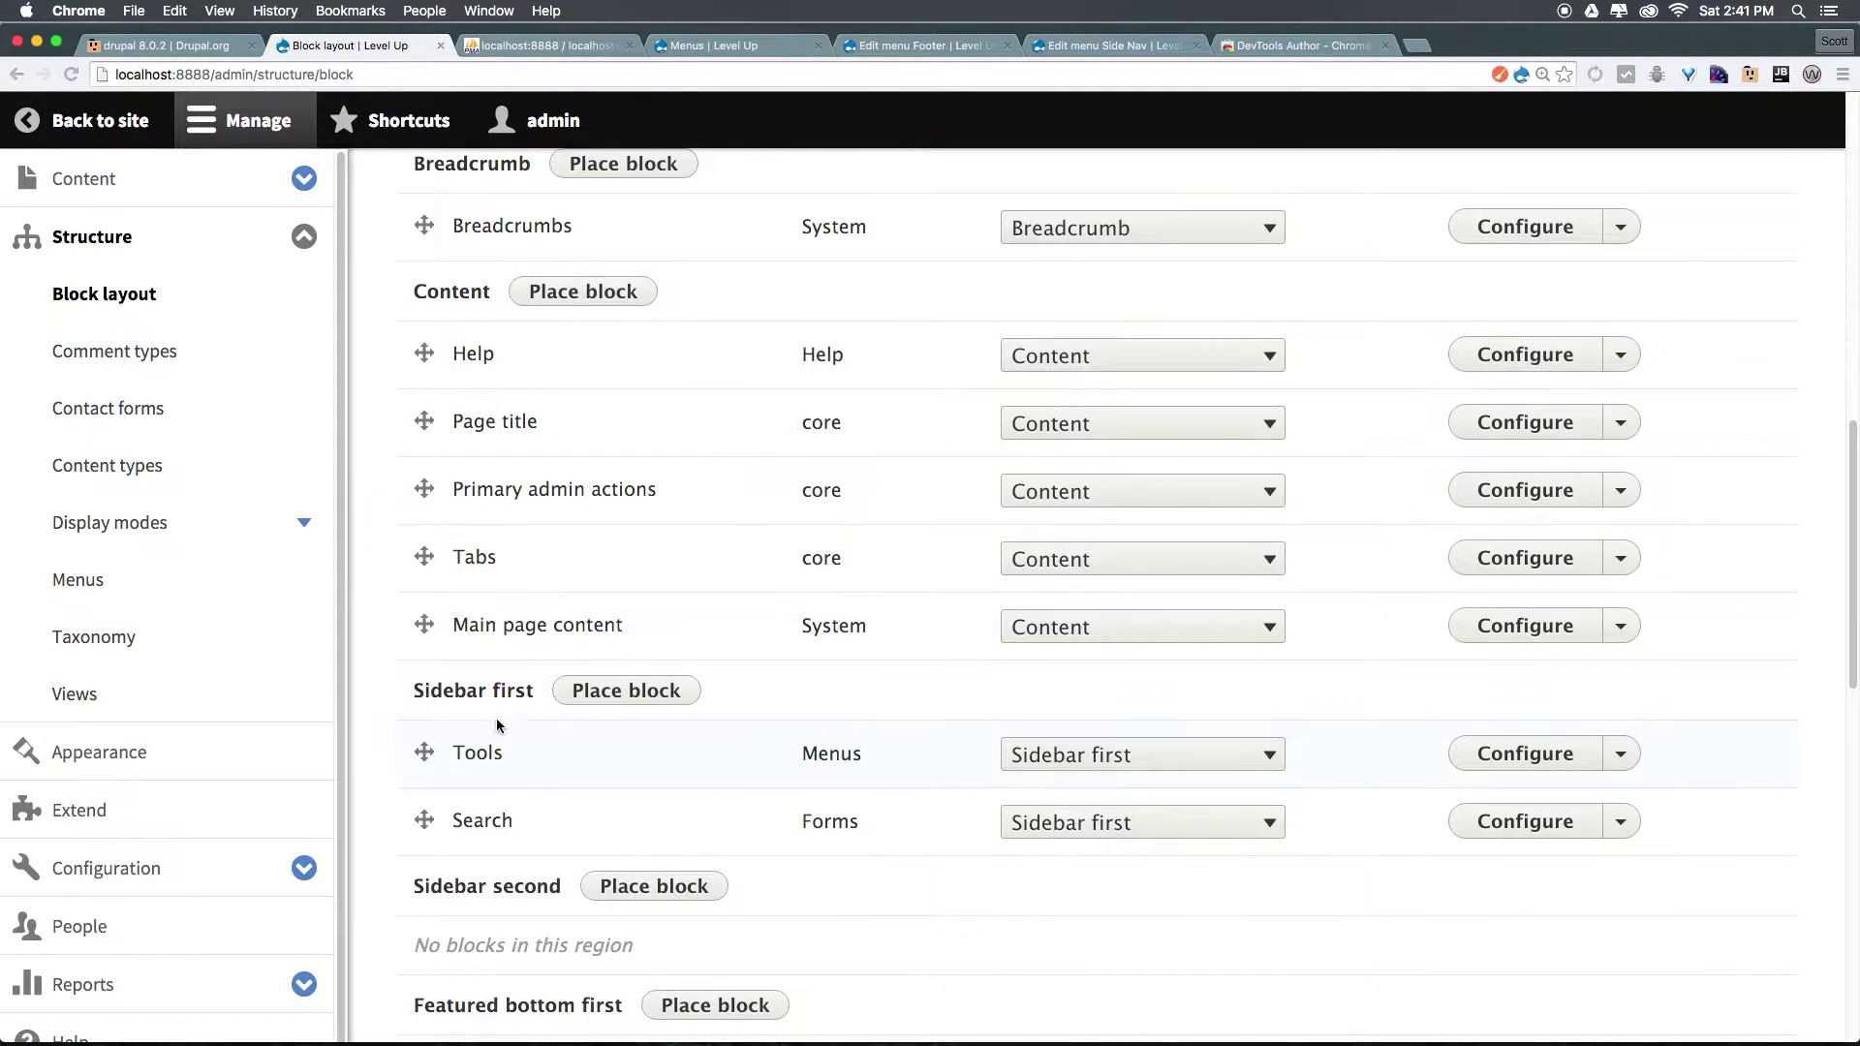
pyautogui.doubleClick(479, 689)
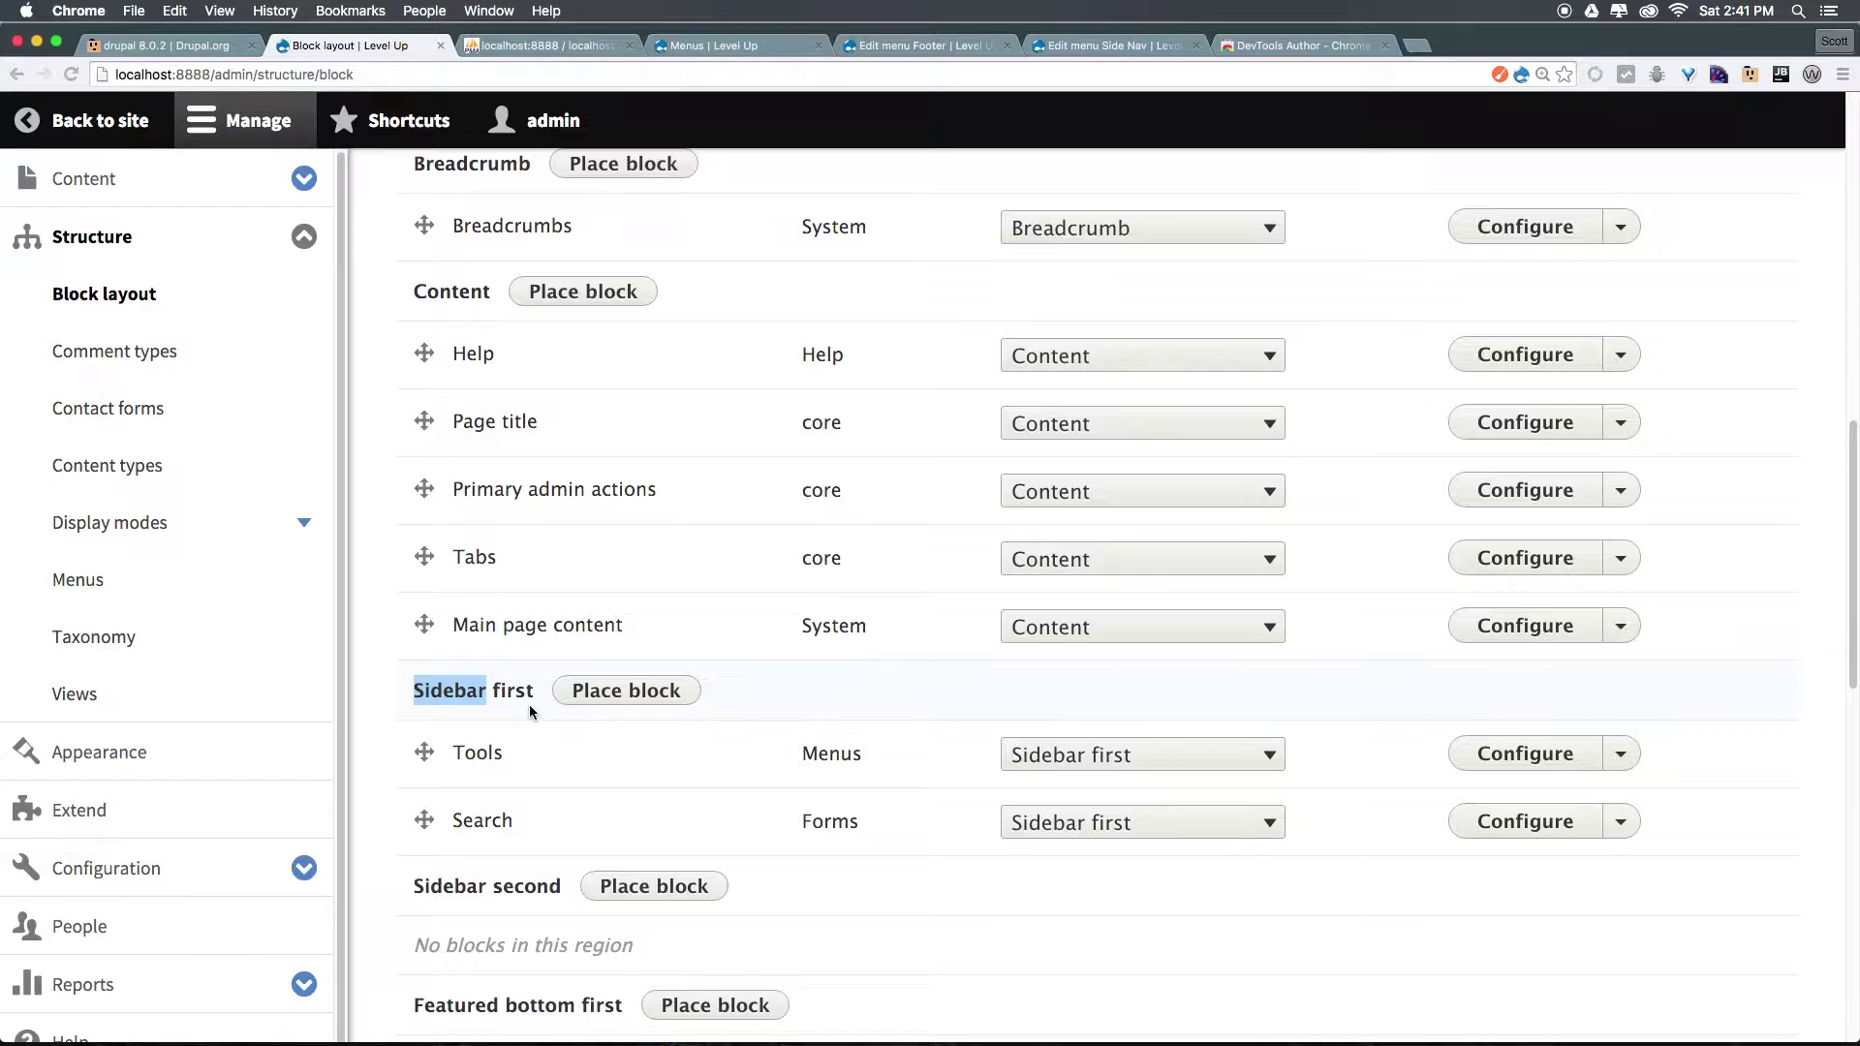
pyautogui.press('Home')
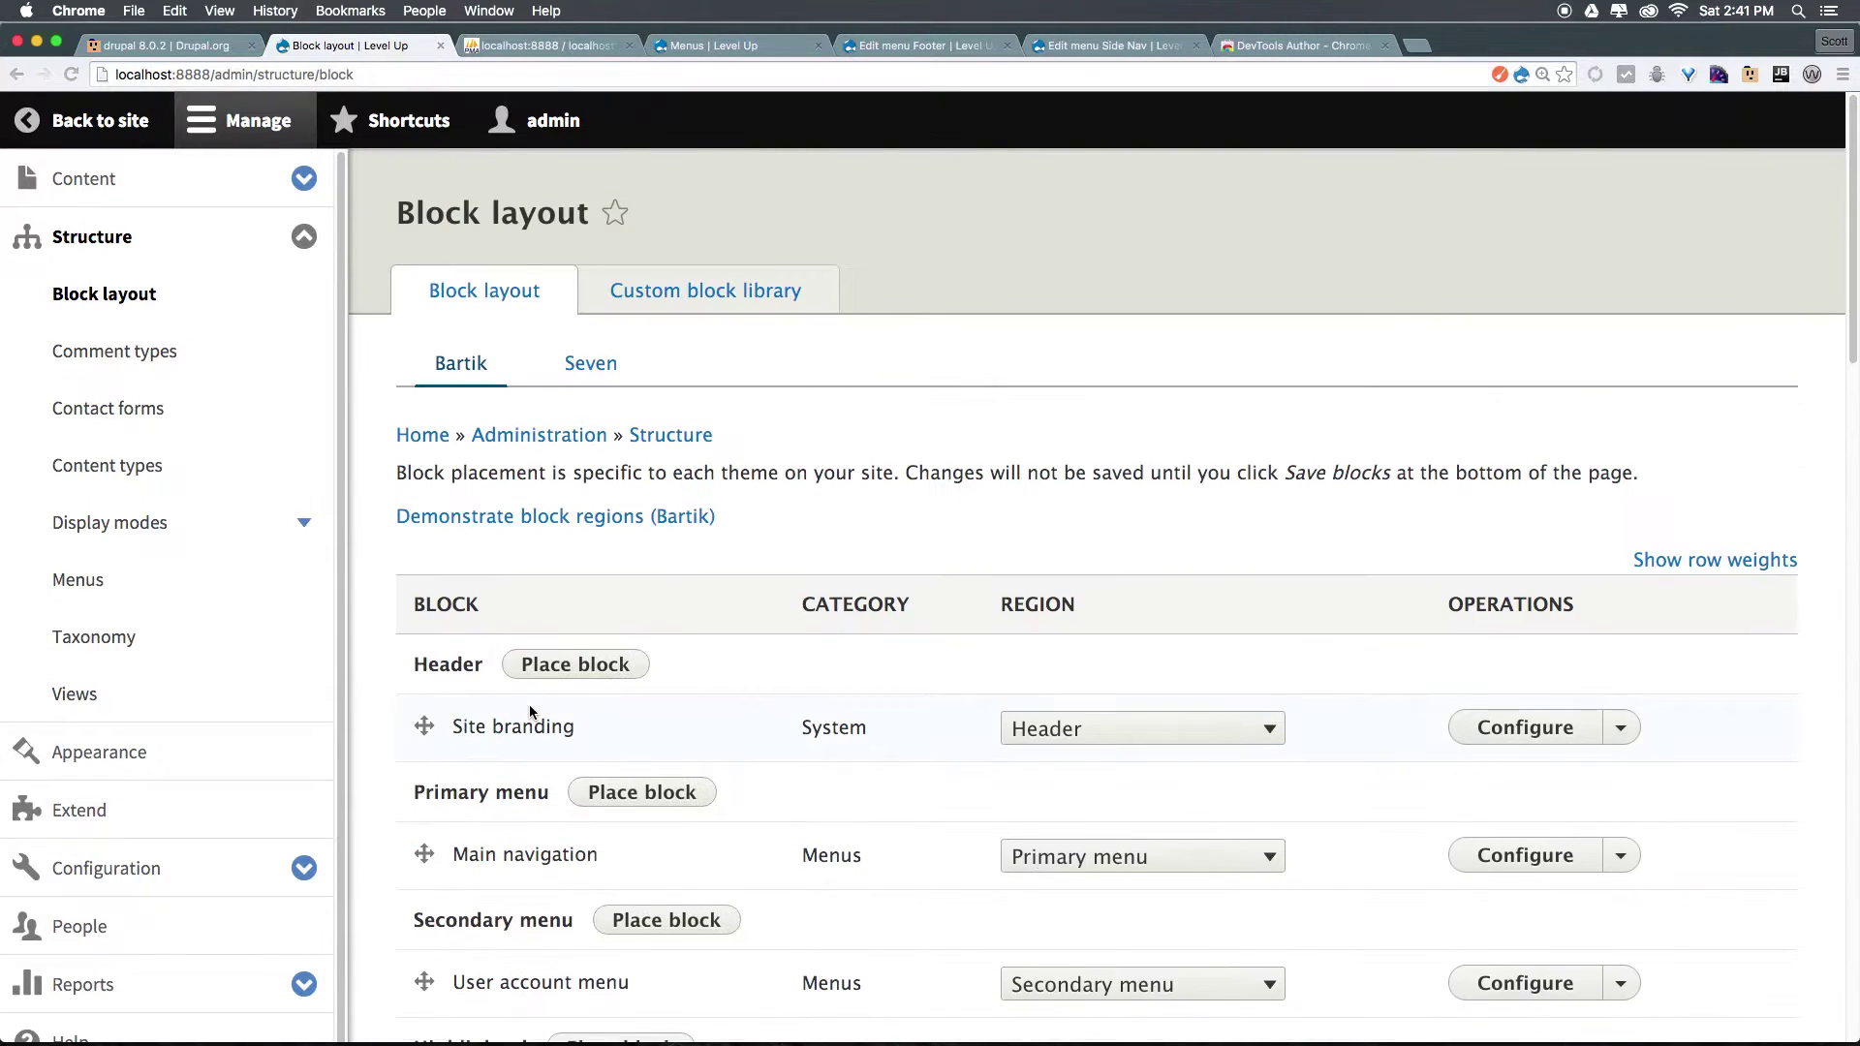
# Preview Bartik's block regions and locate Sidebar first on the demonstration page
pyautogui.click(557, 517)
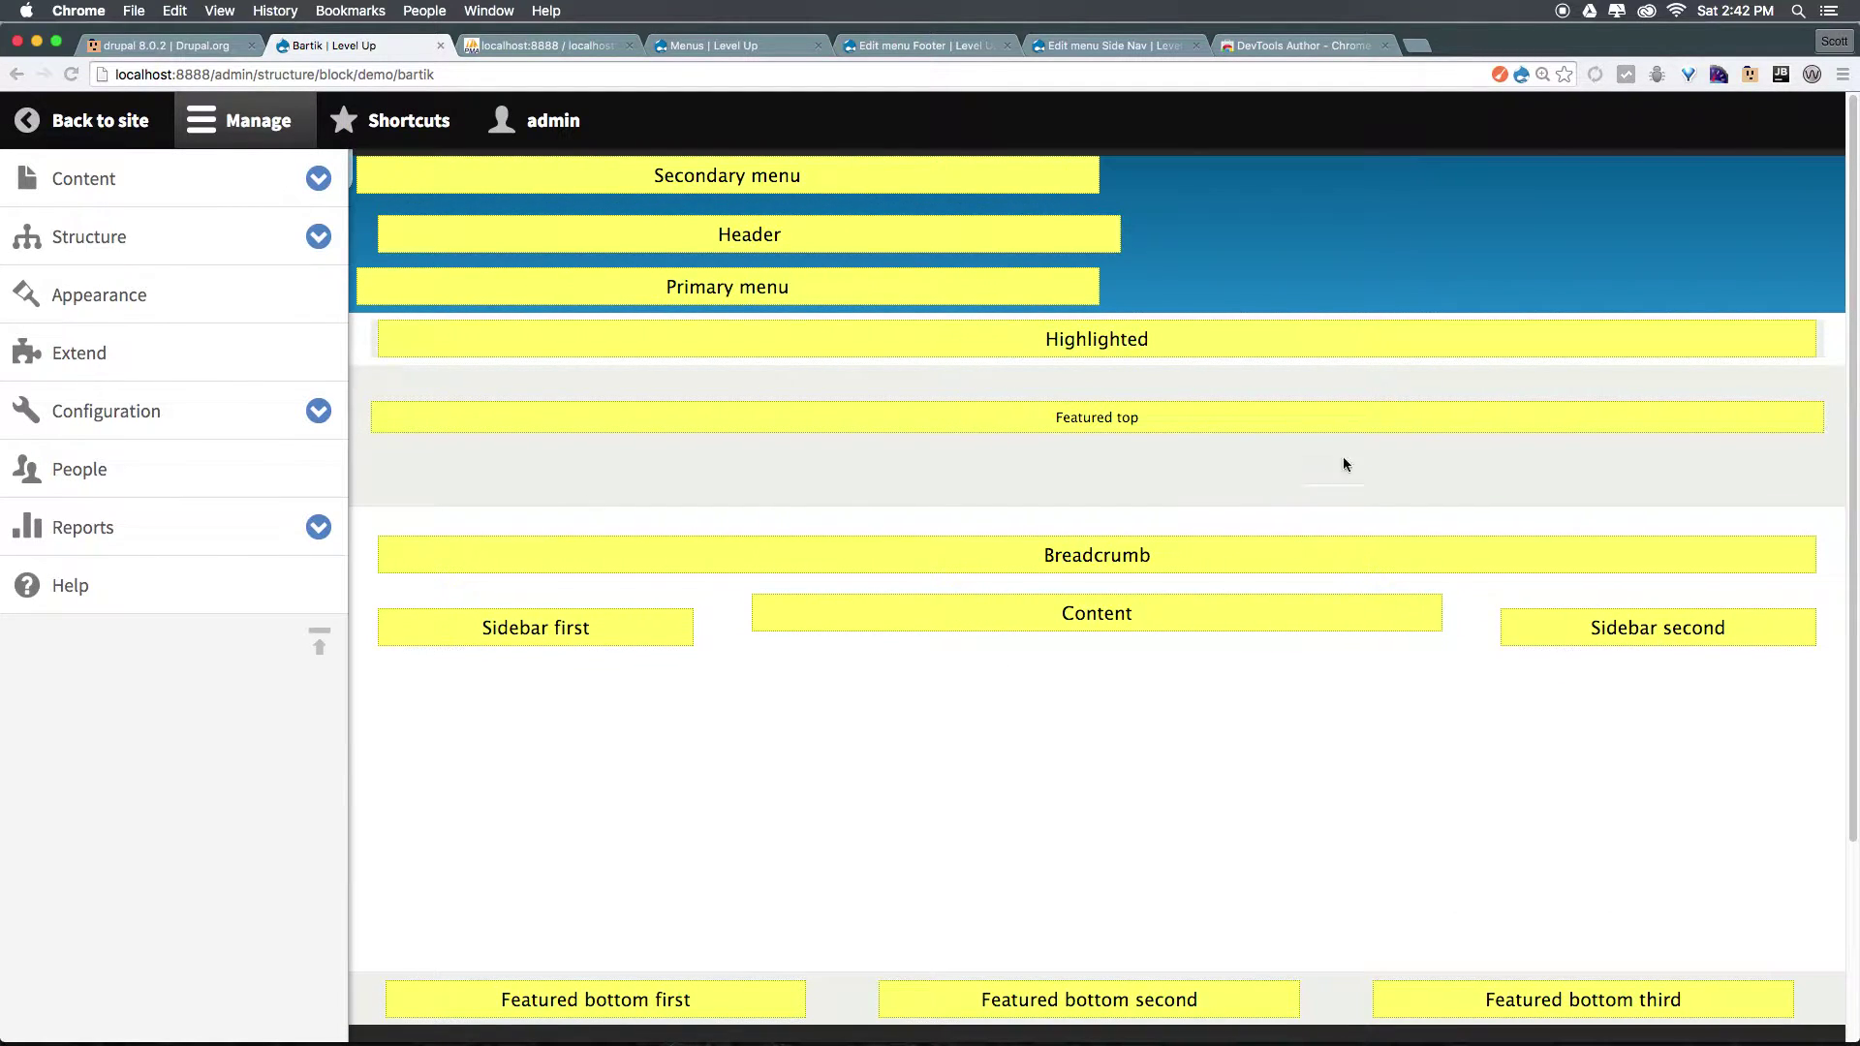
pyautogui.scroll(-3, 880, 504)
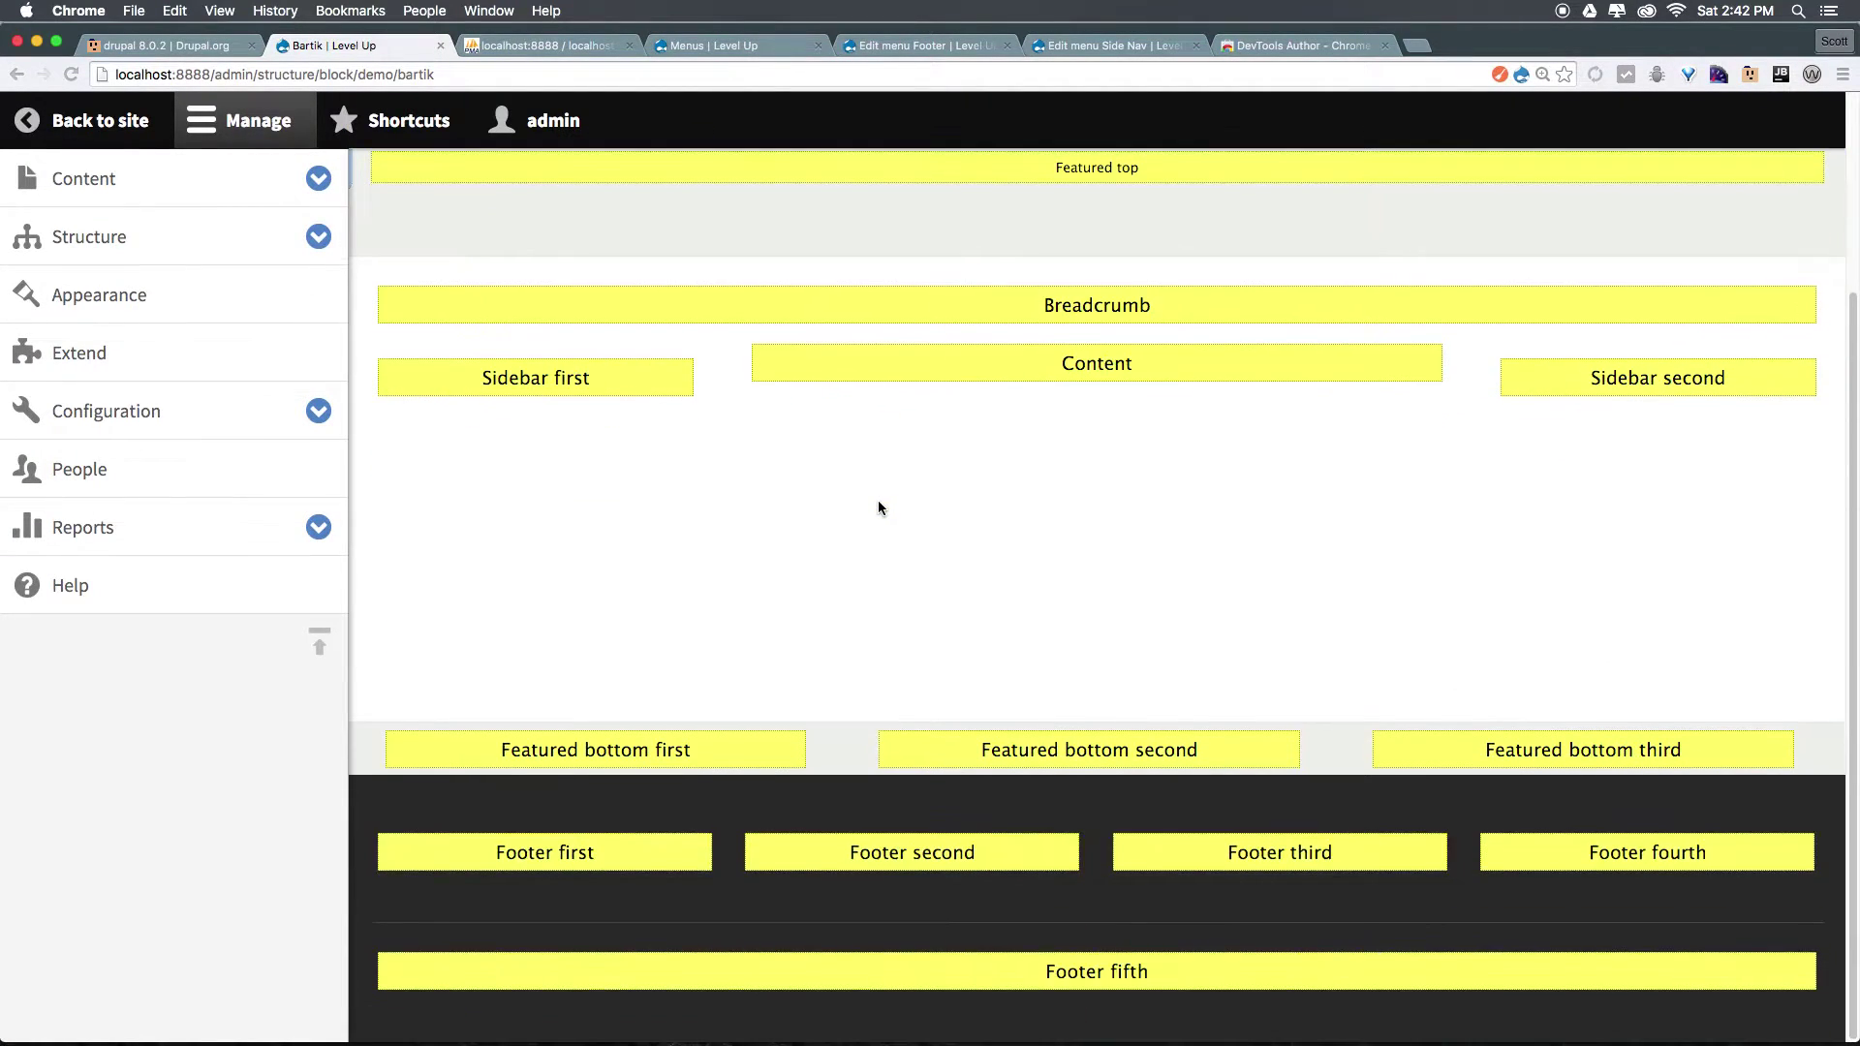
pyautogui.scroll(1, 835, 508)
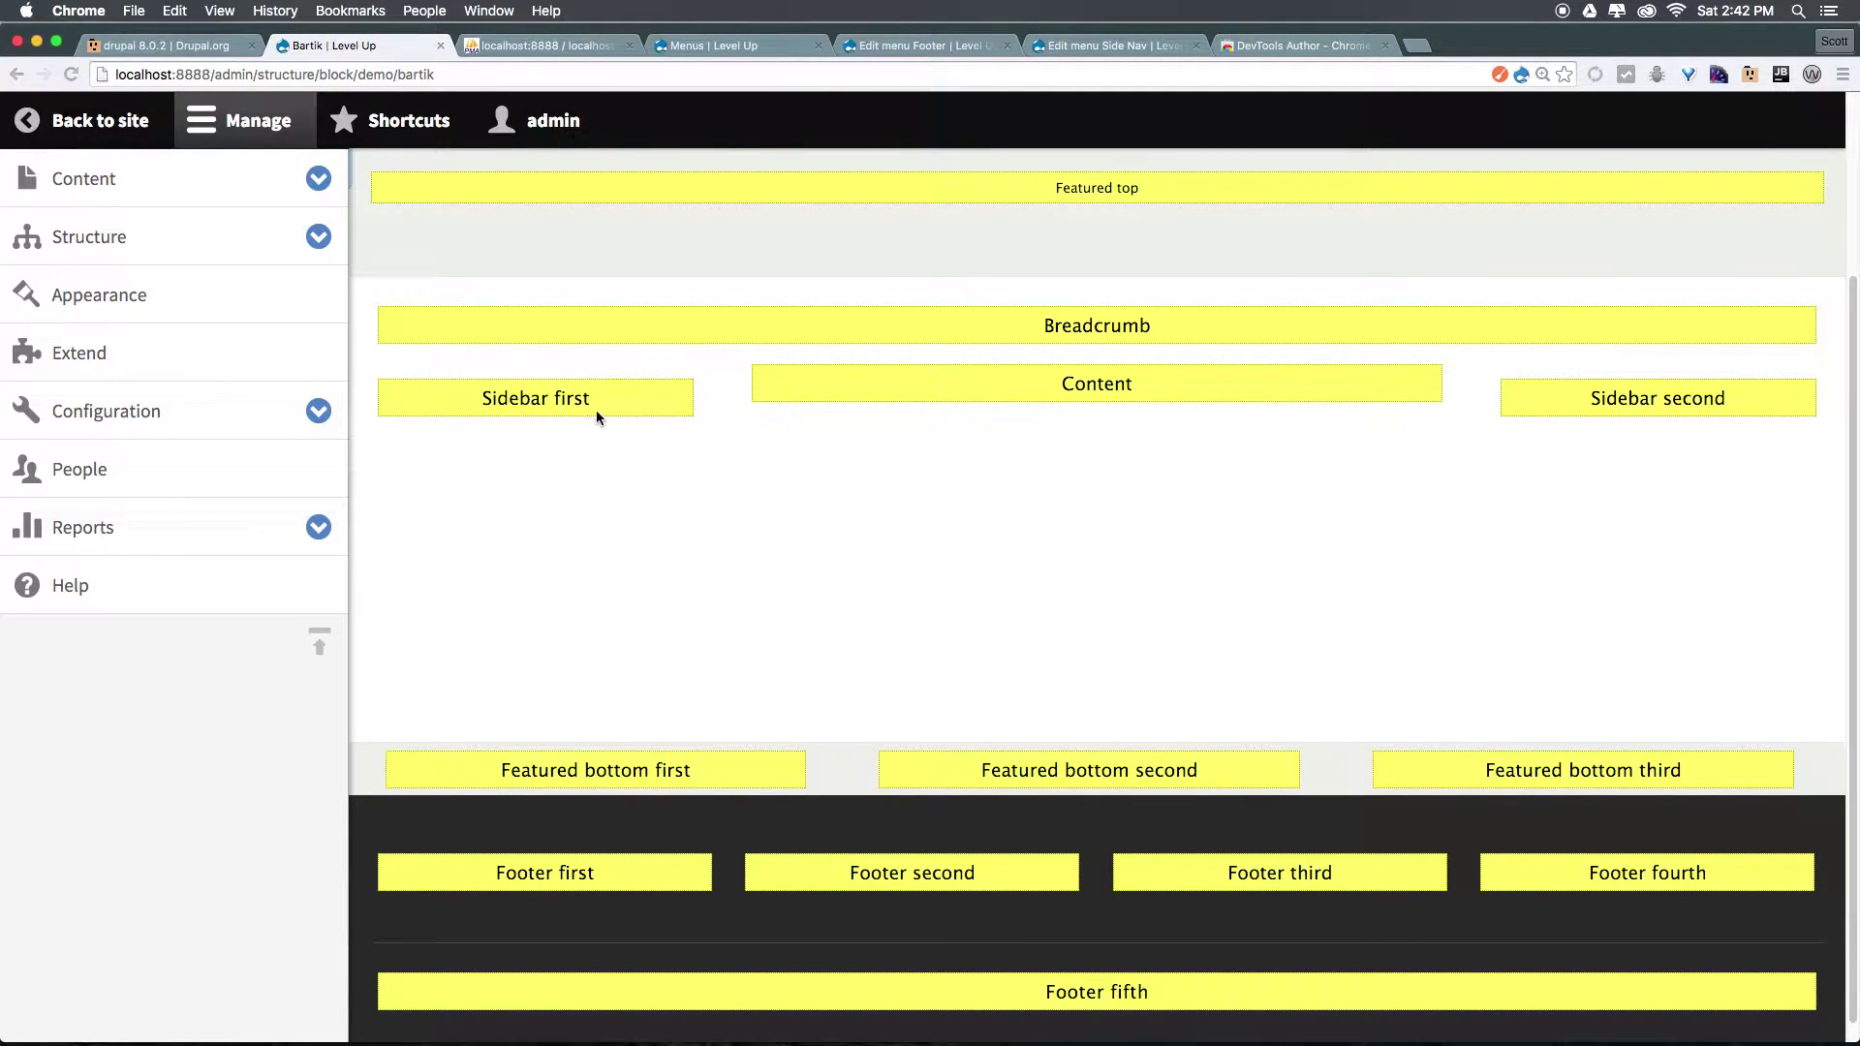
pyautogui.moveTo(596, 412); pyautogui.dragTo(388, 393)
pyautogui.scroll(3, 634, 447)
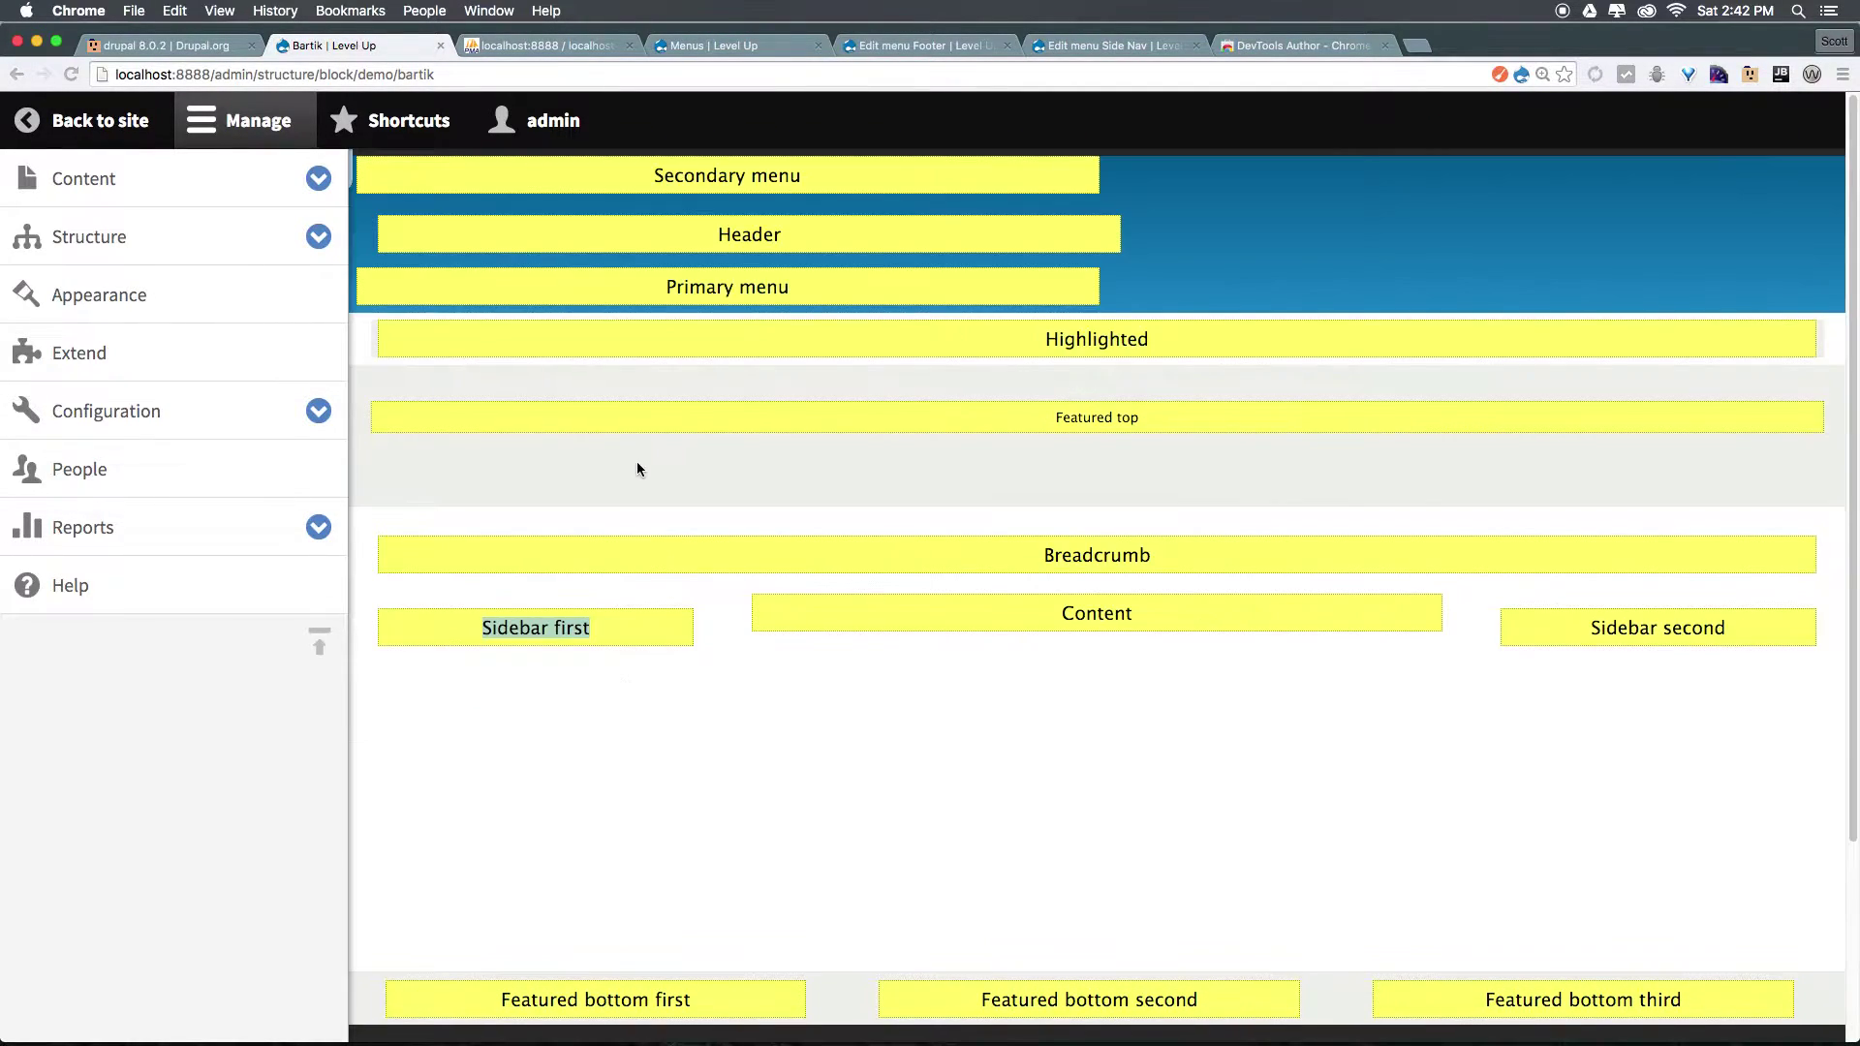
# Place the Side Nav menu block in Sidebar first, filtering the block list by 'Side'
pyautogui.click(16, 74)
pyautogui.scroll(-10, 717, 688)
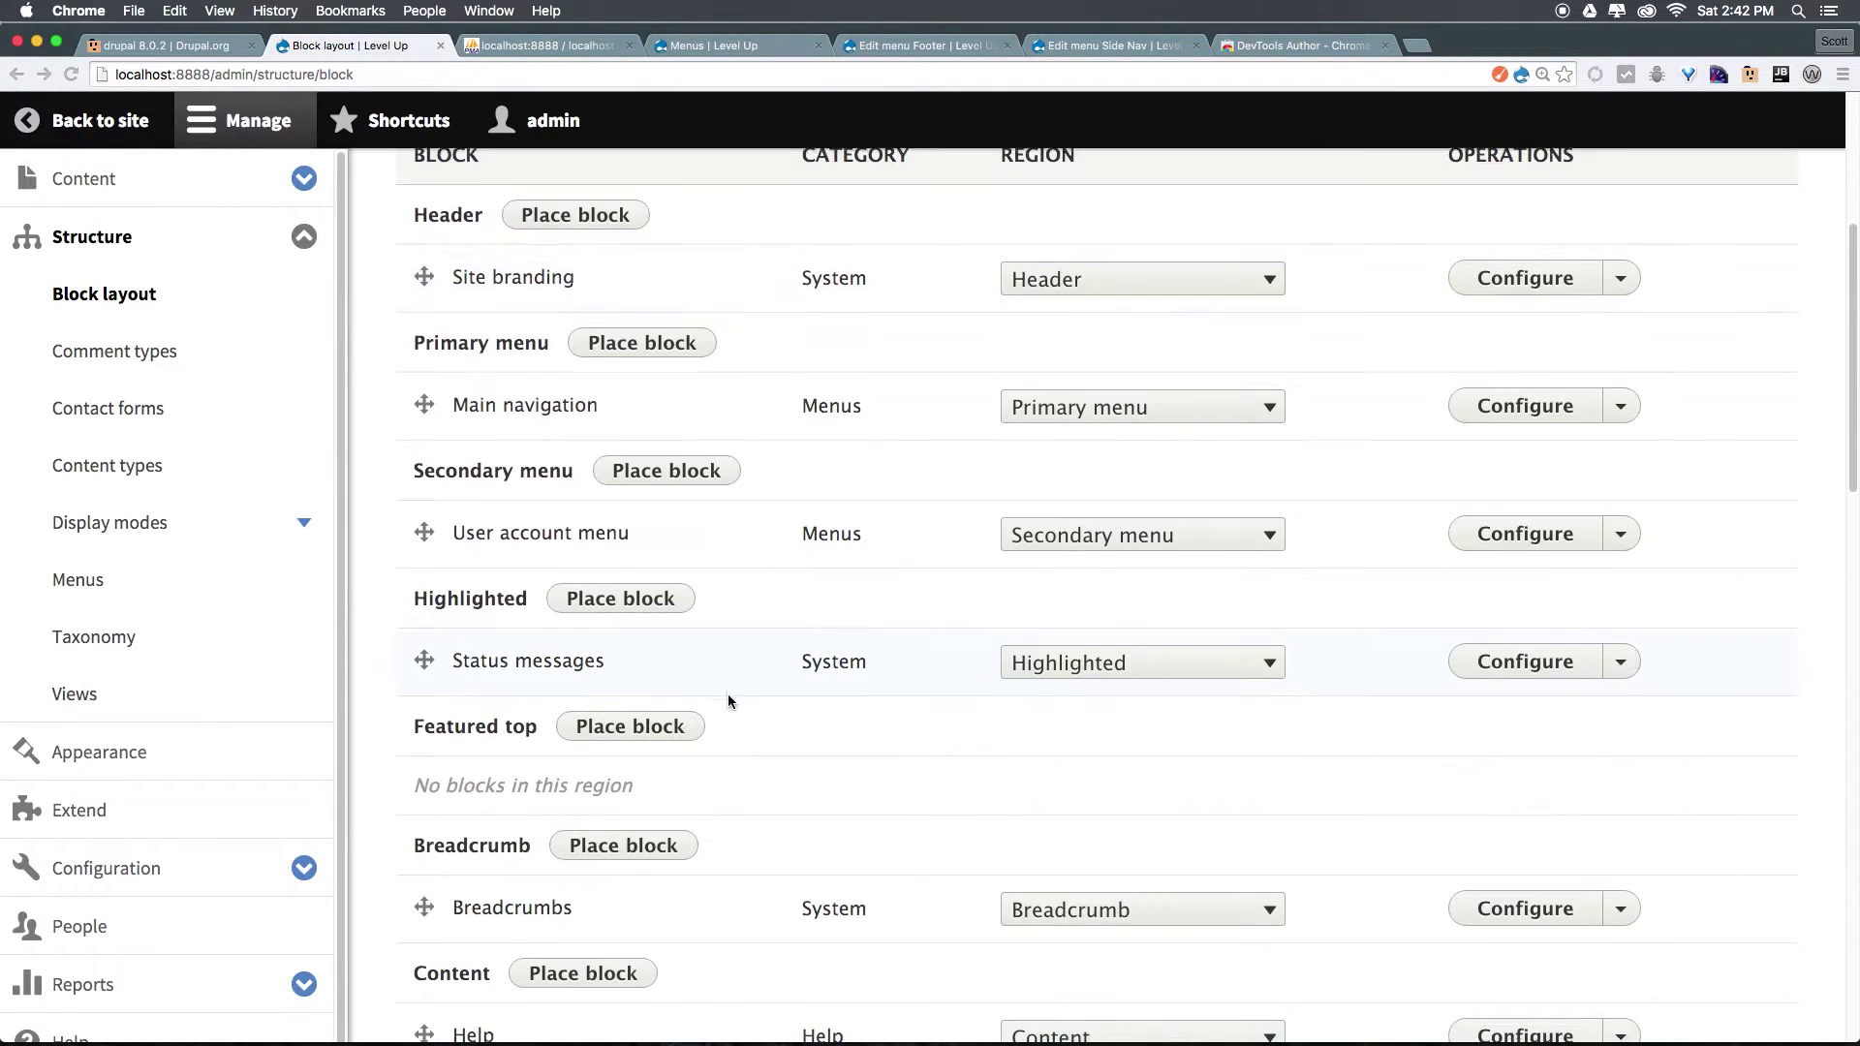
pyautogui.click(639, 411)
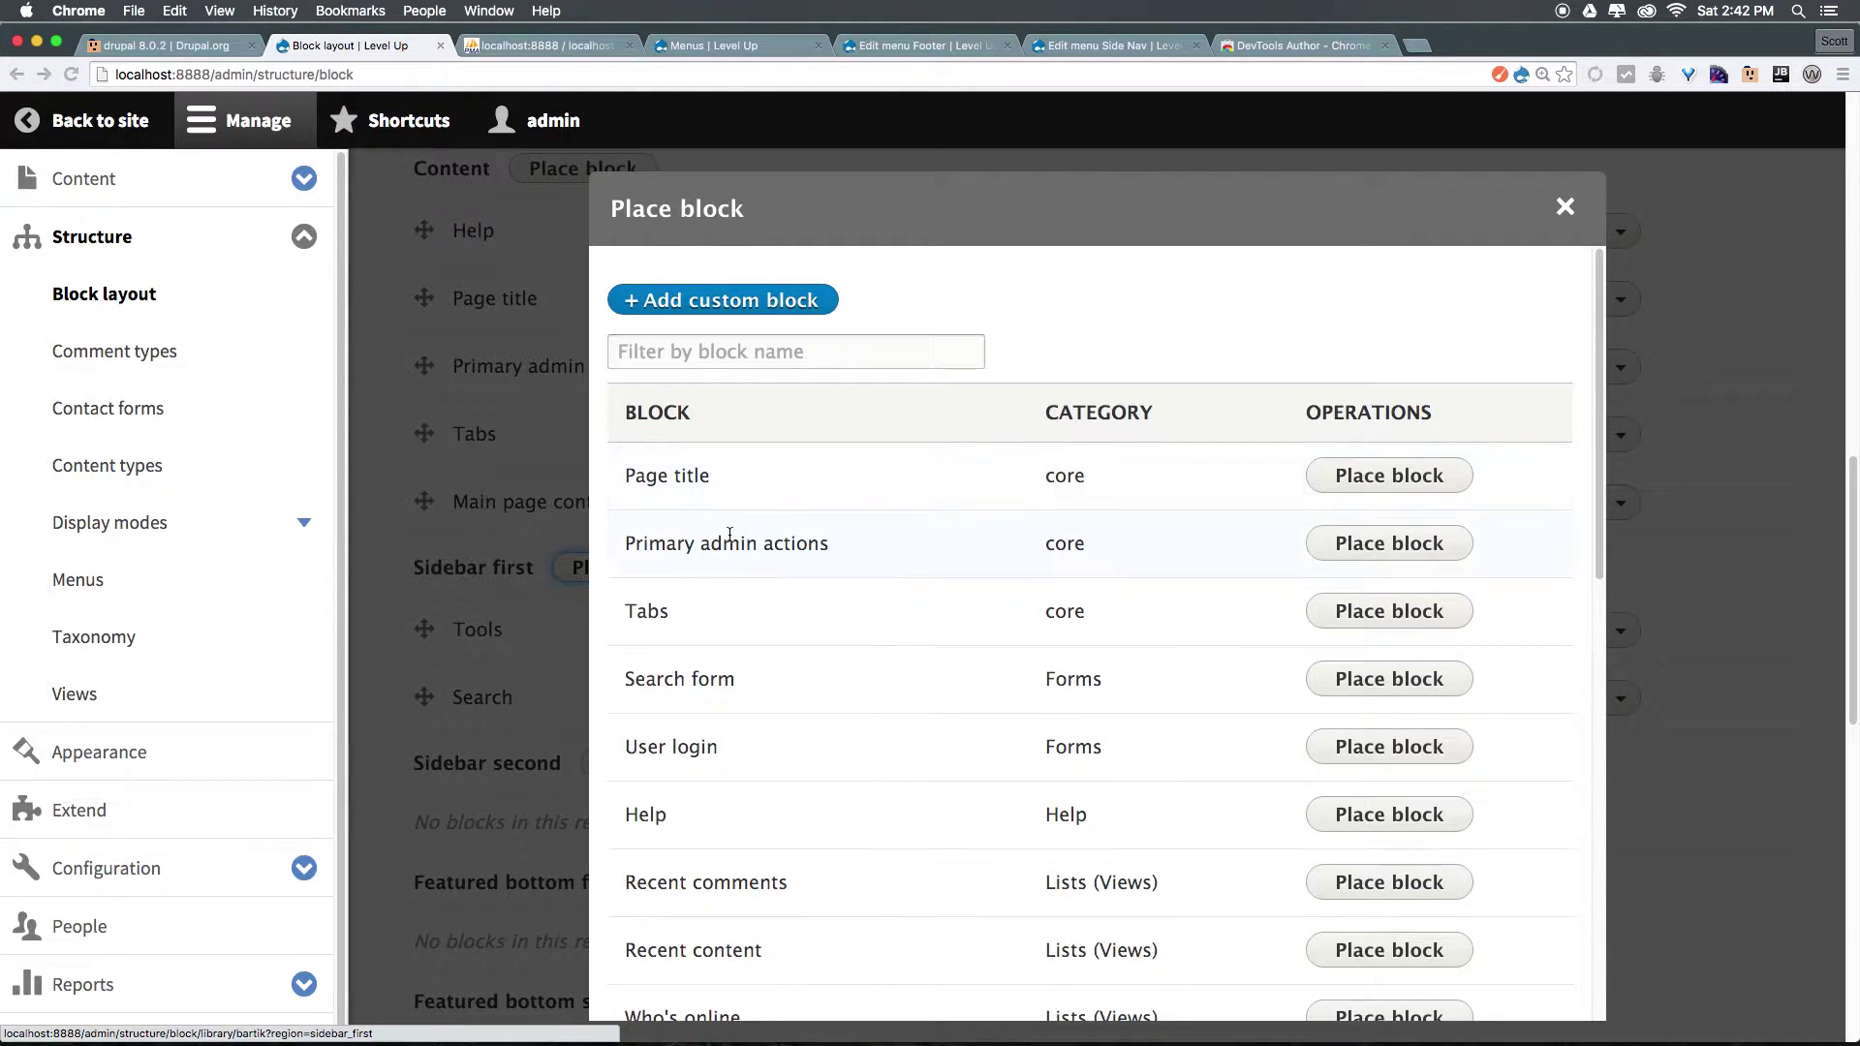
pyautogui.scroll(-5, 729, 533)
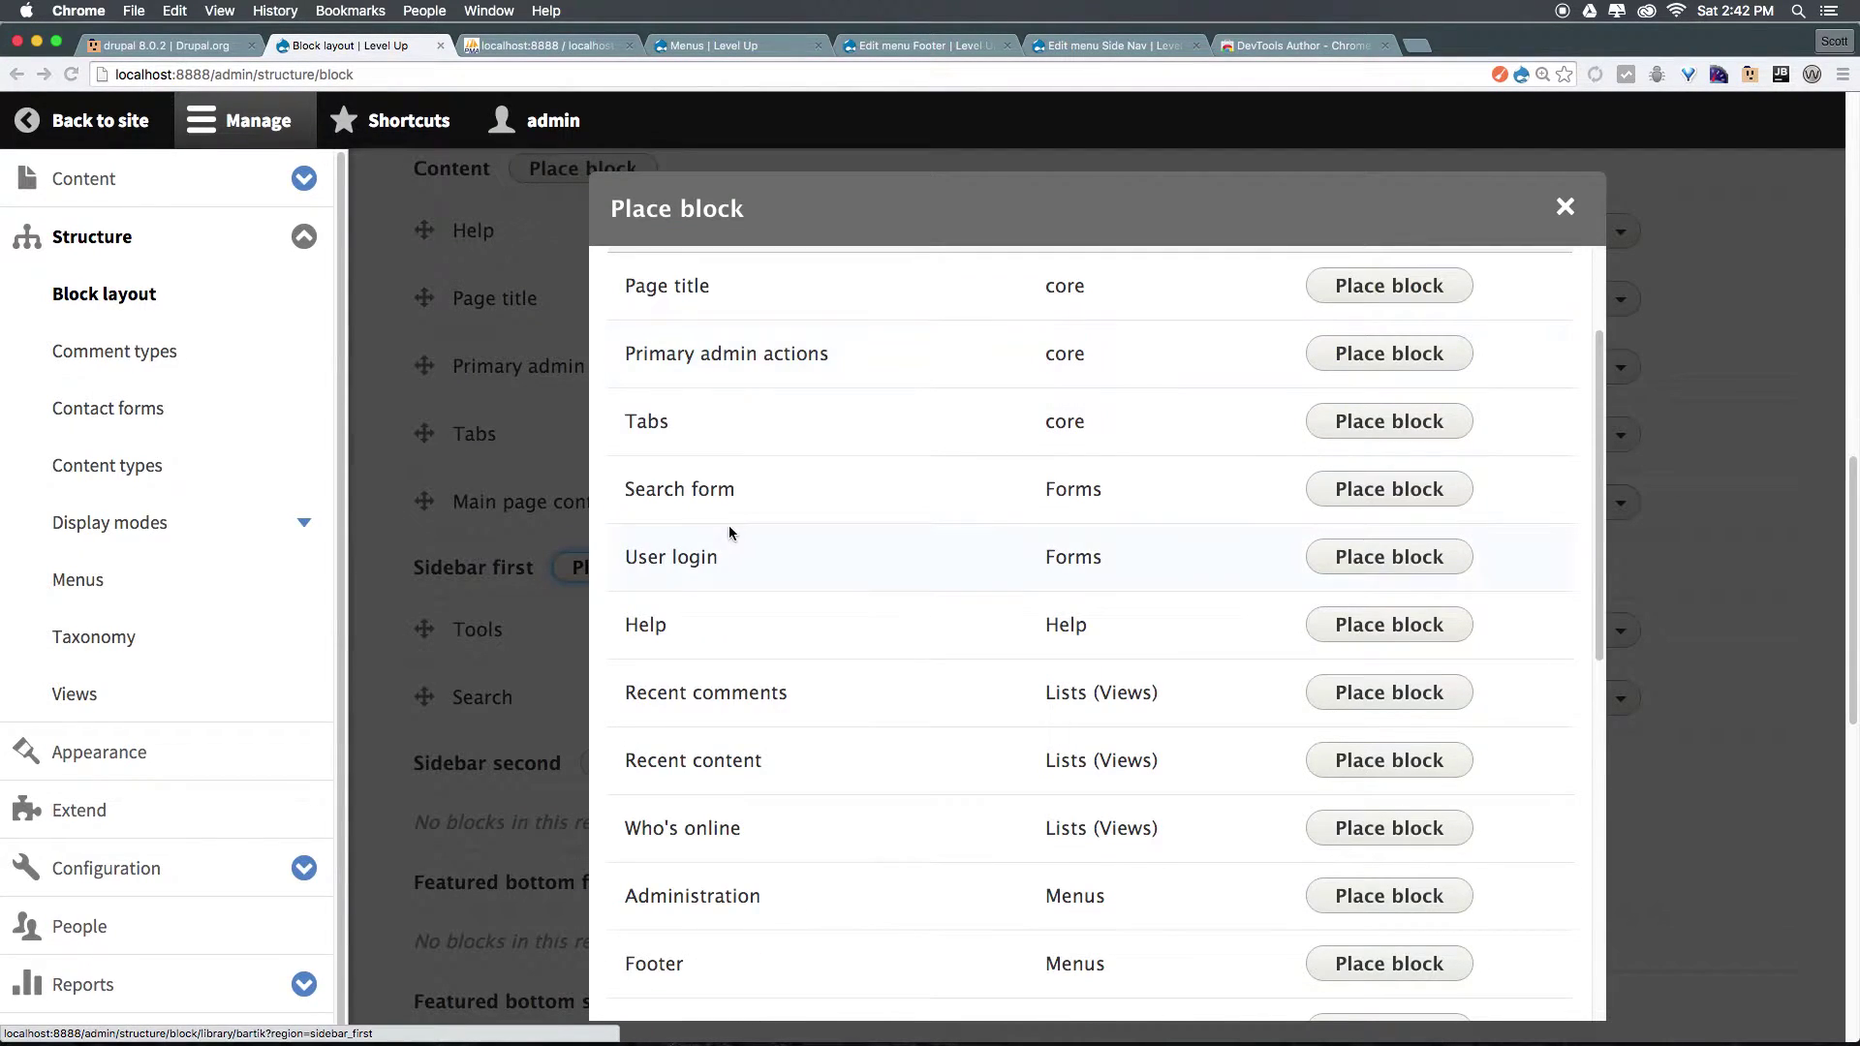
pyautogui.scroll(-5, 730, 532)
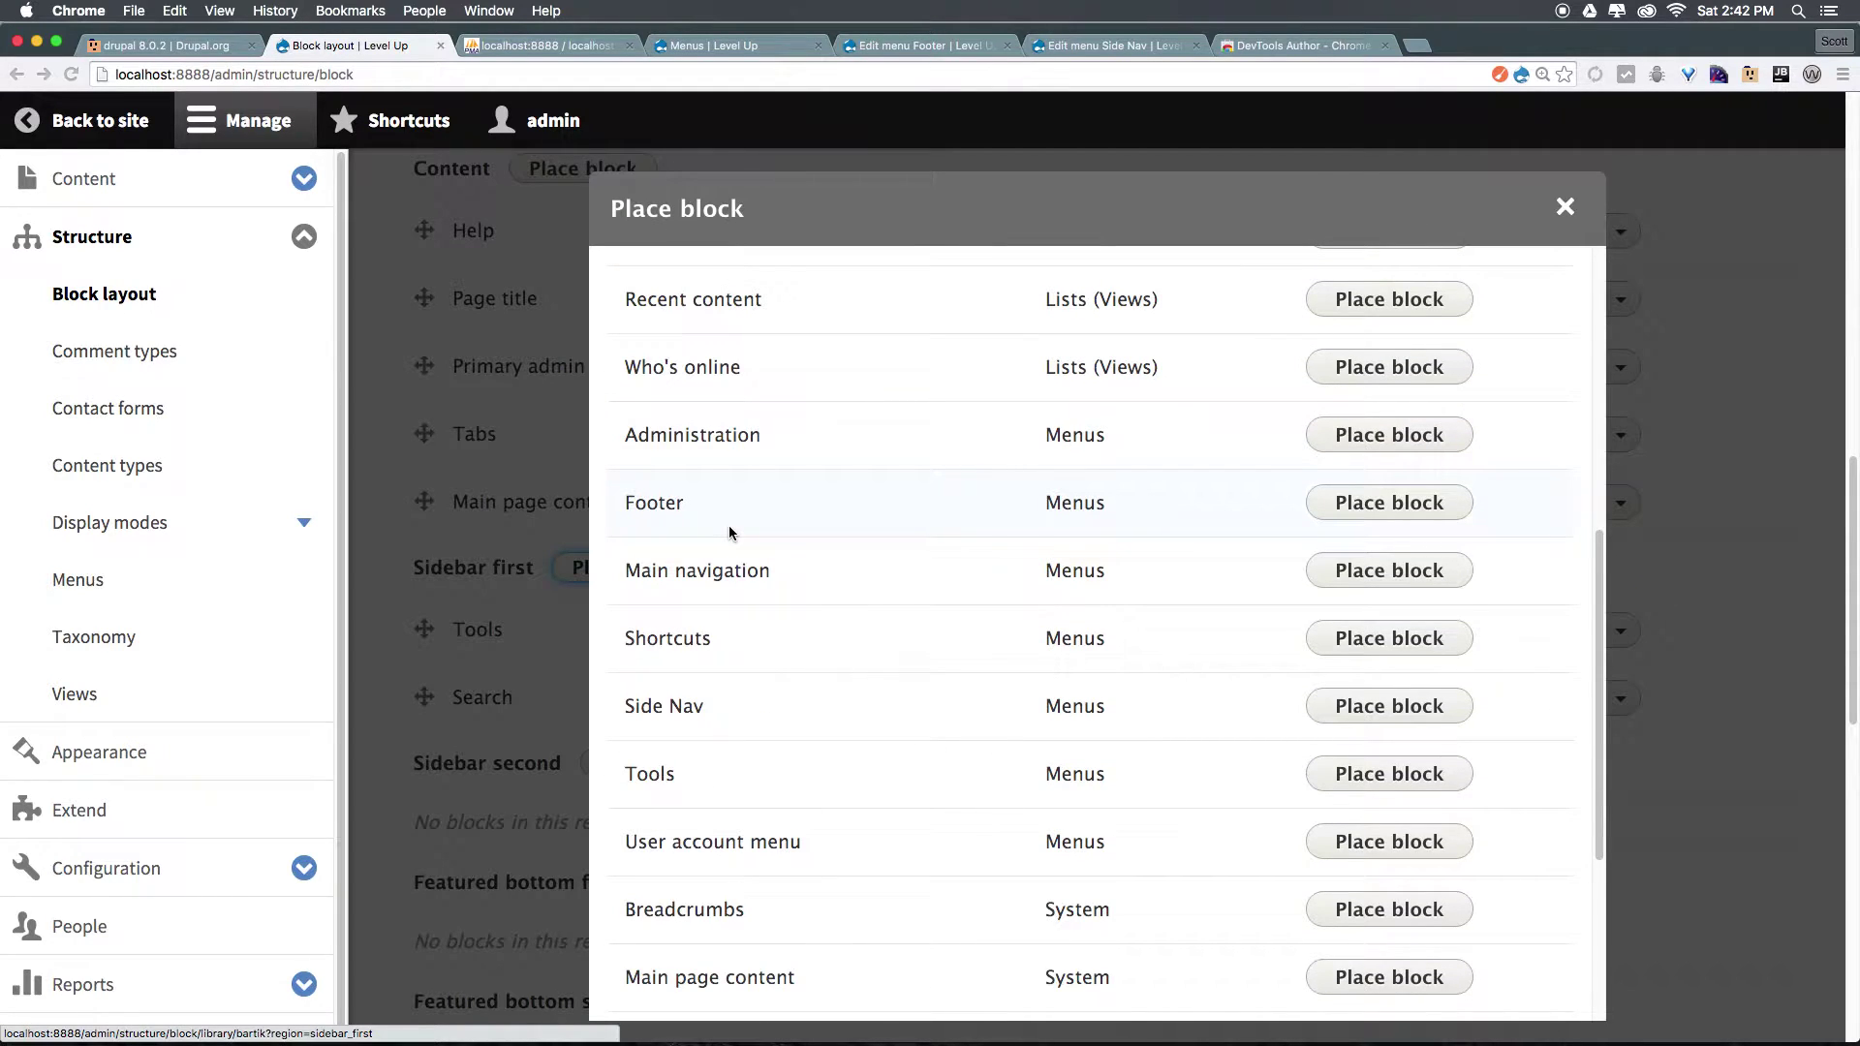
pyautogui.scroll(15, 683, 700)
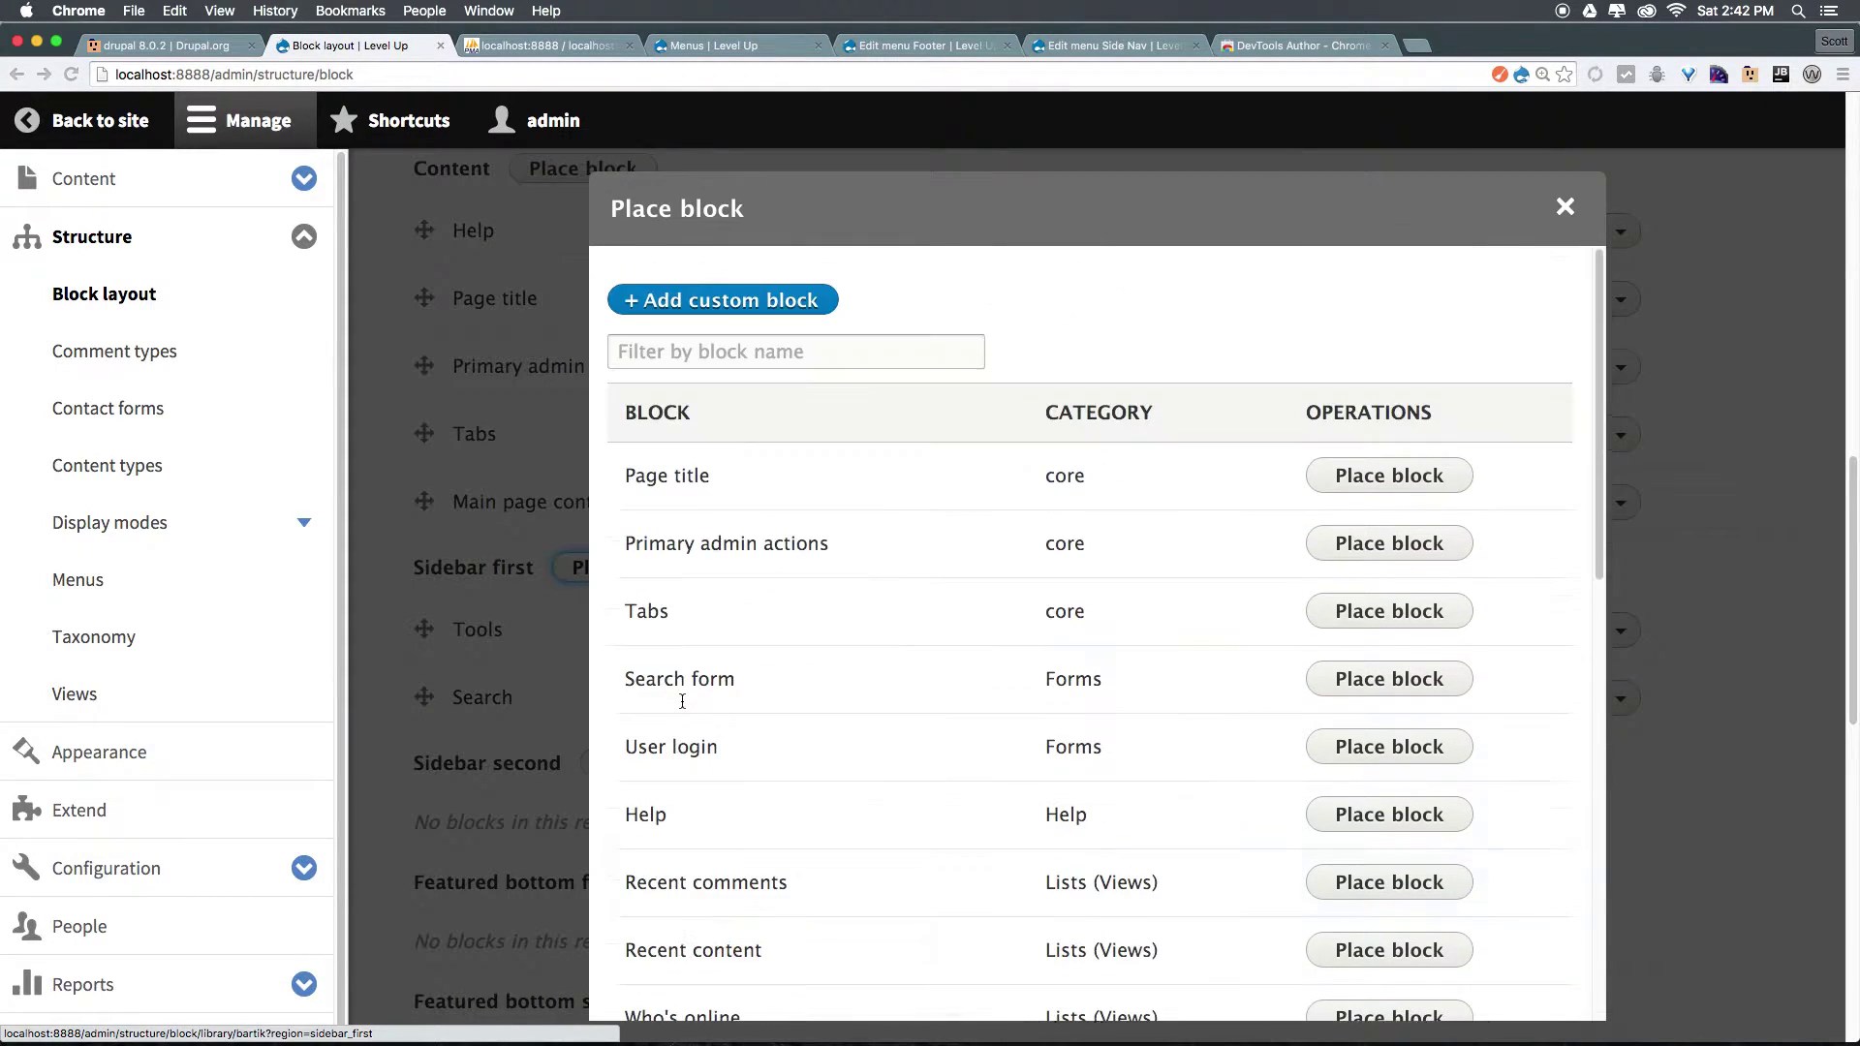
pyautogui.click(755, 343)
pyautogui.write('Side')
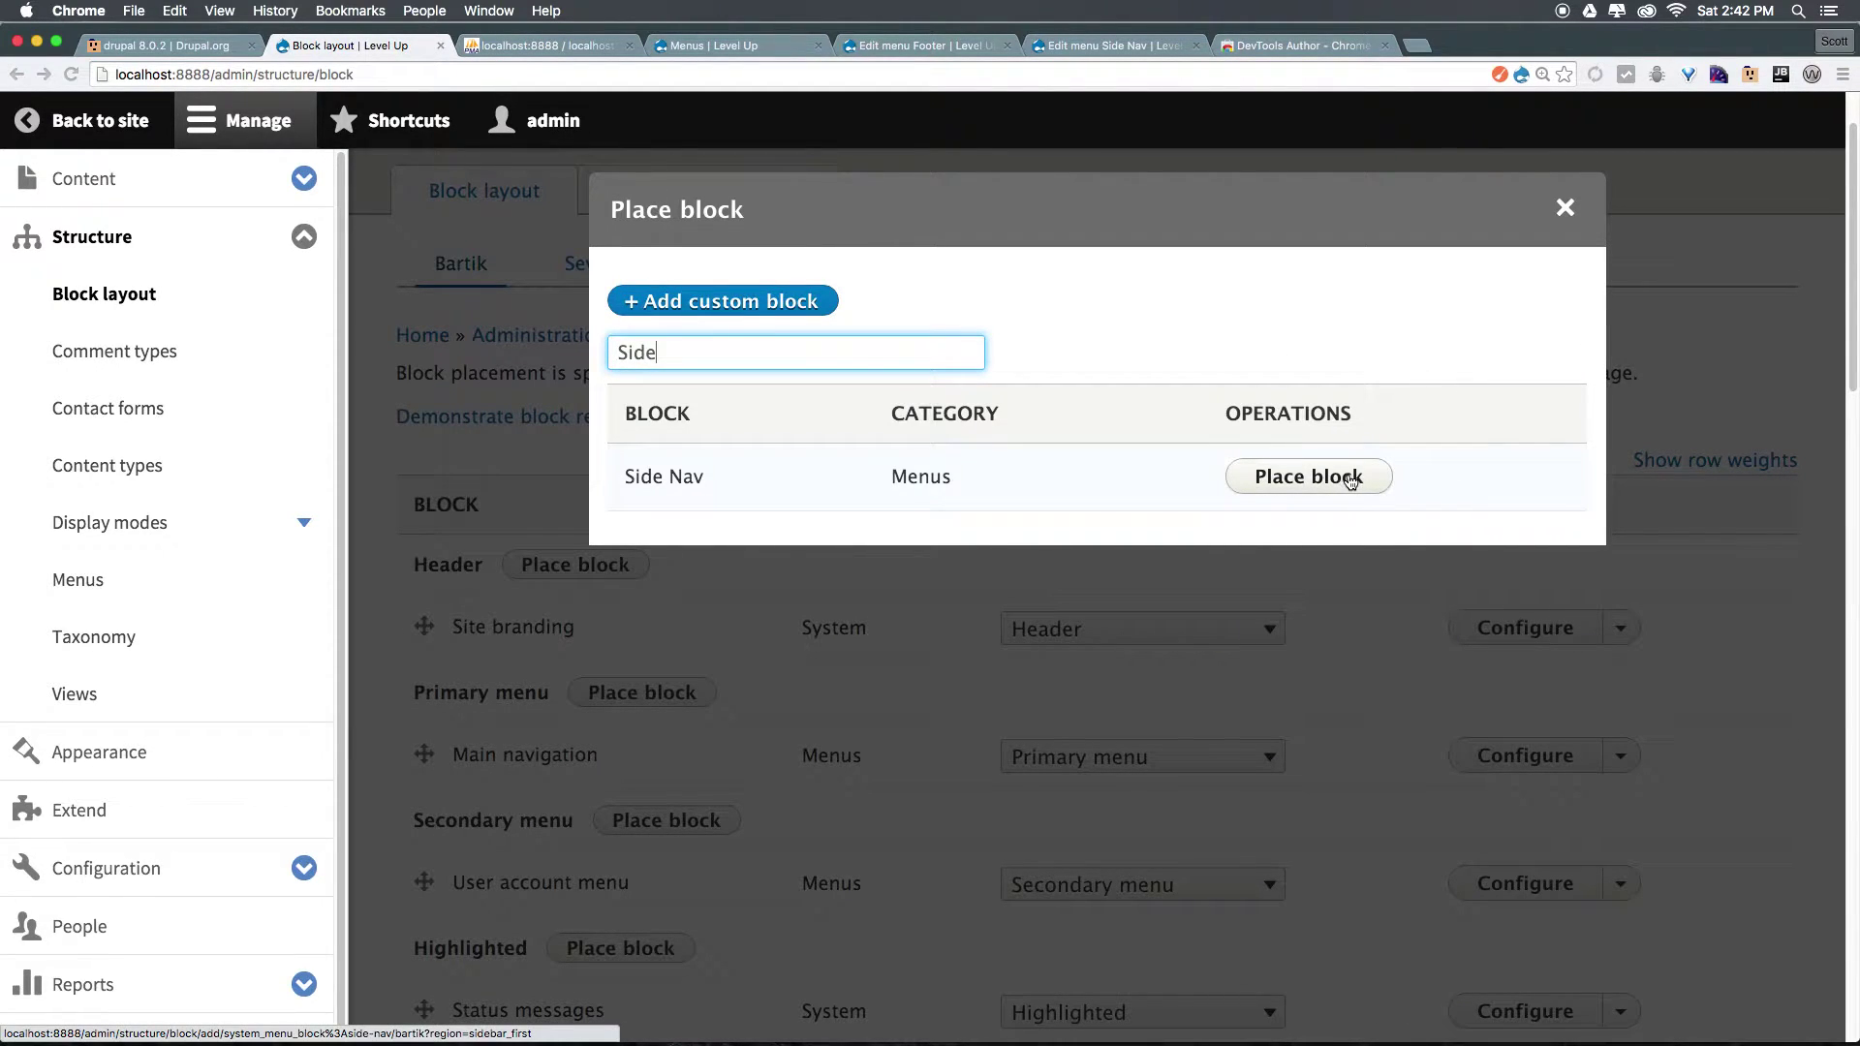
pyautogui.click(1350, 482)
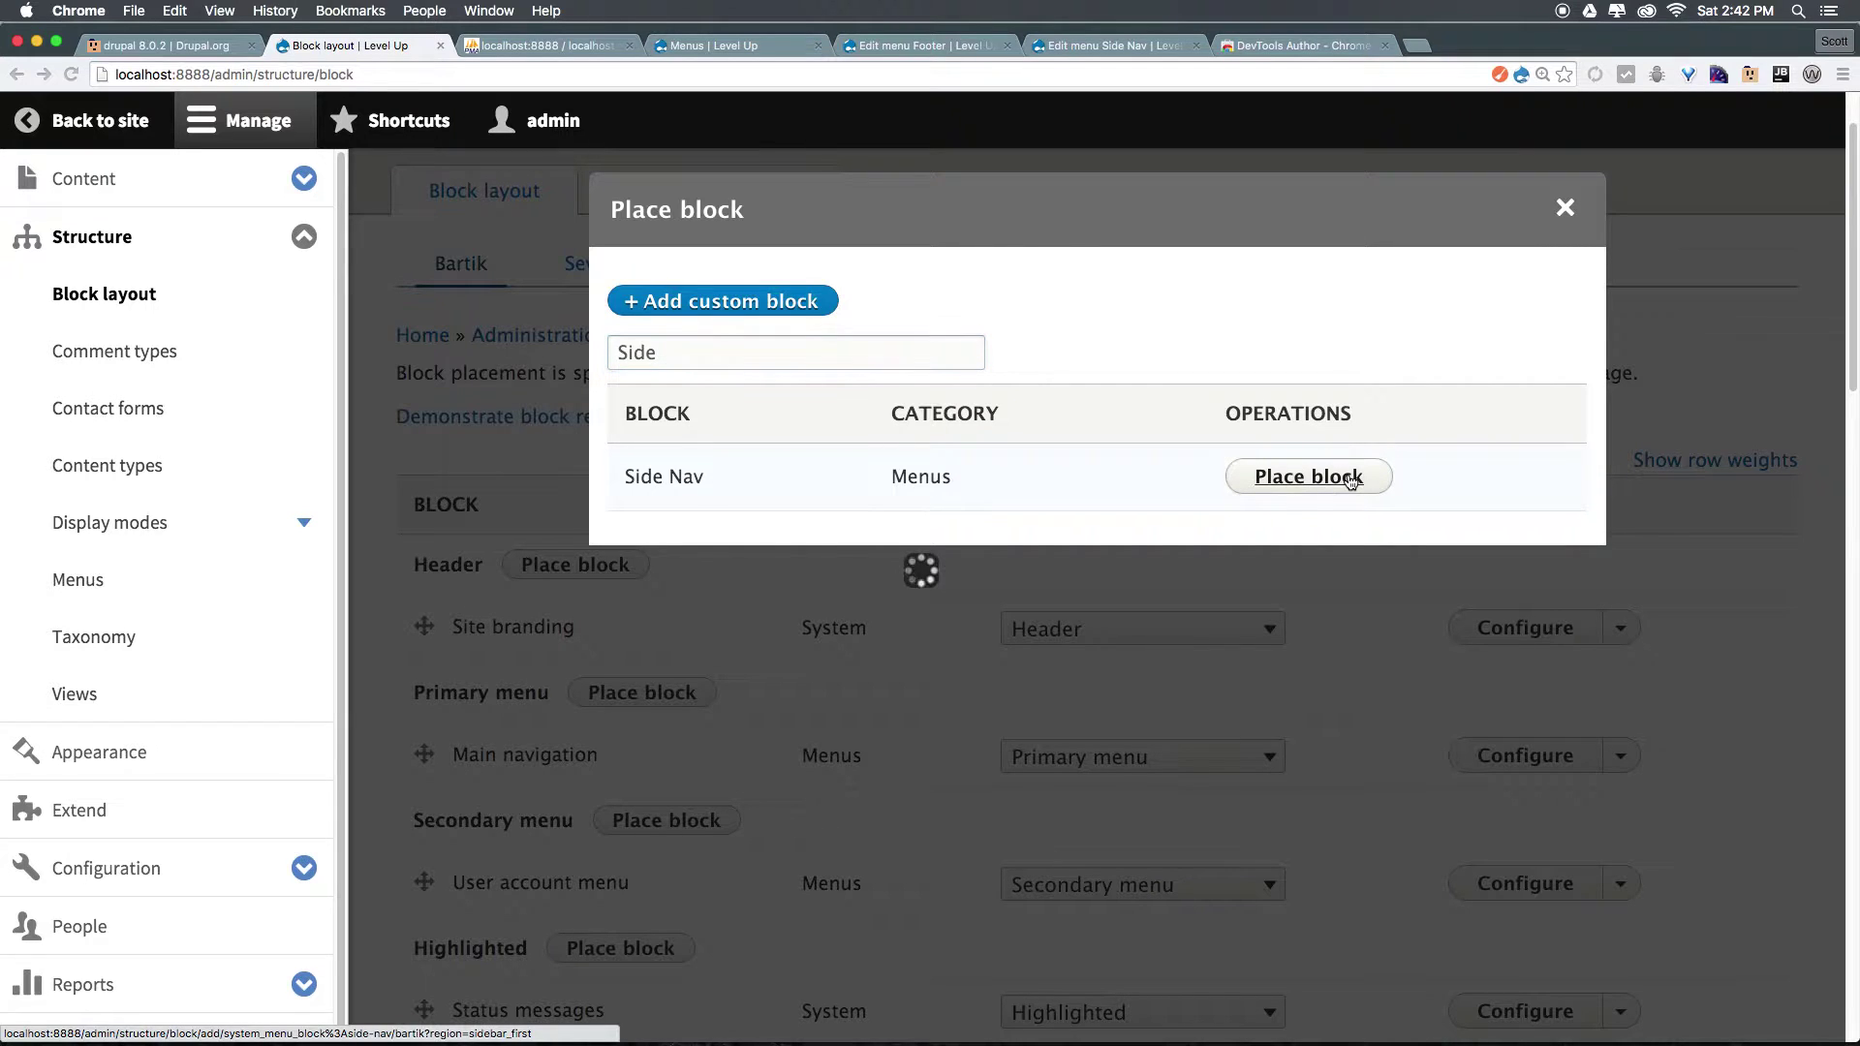
# Expand the menu levels settings and keep the initial menu level at 1
pyautogui.scroll(-1, 1197, 539)
pyautogui.scroll(1, 1198, 539)
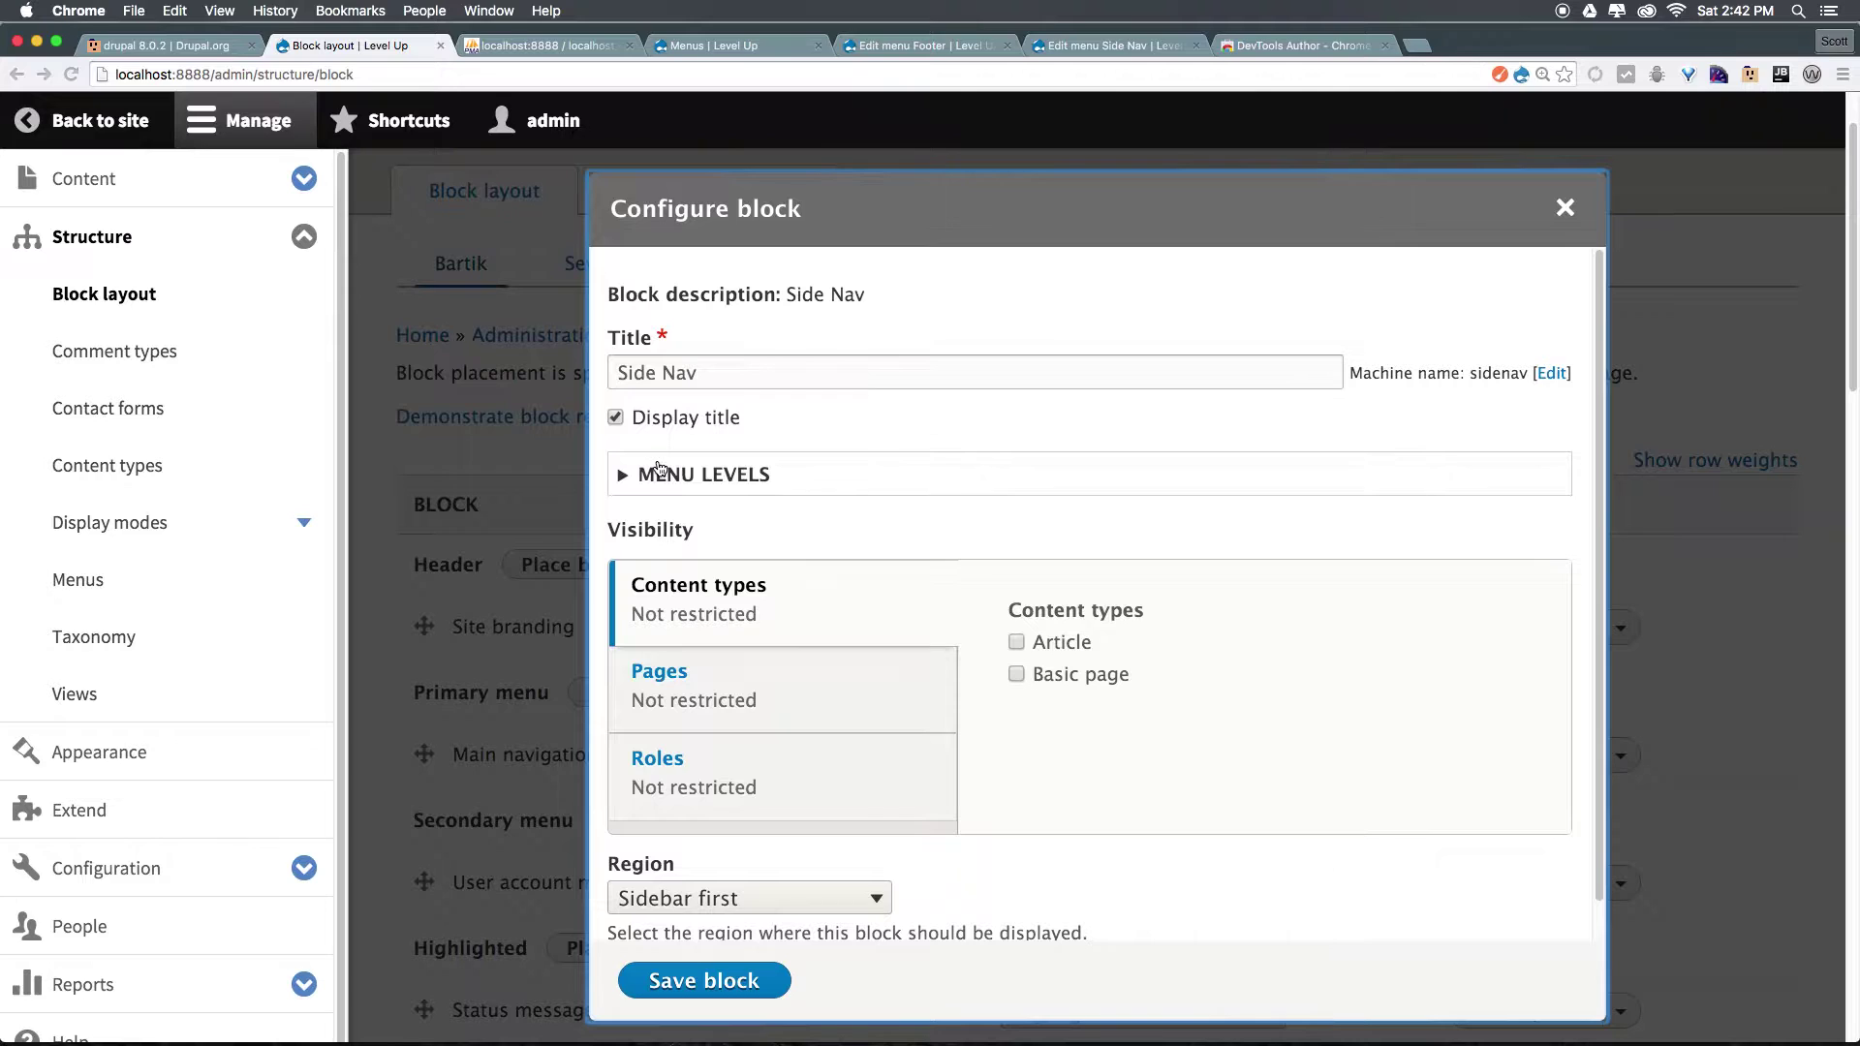
pyautogui.click(699, 478)
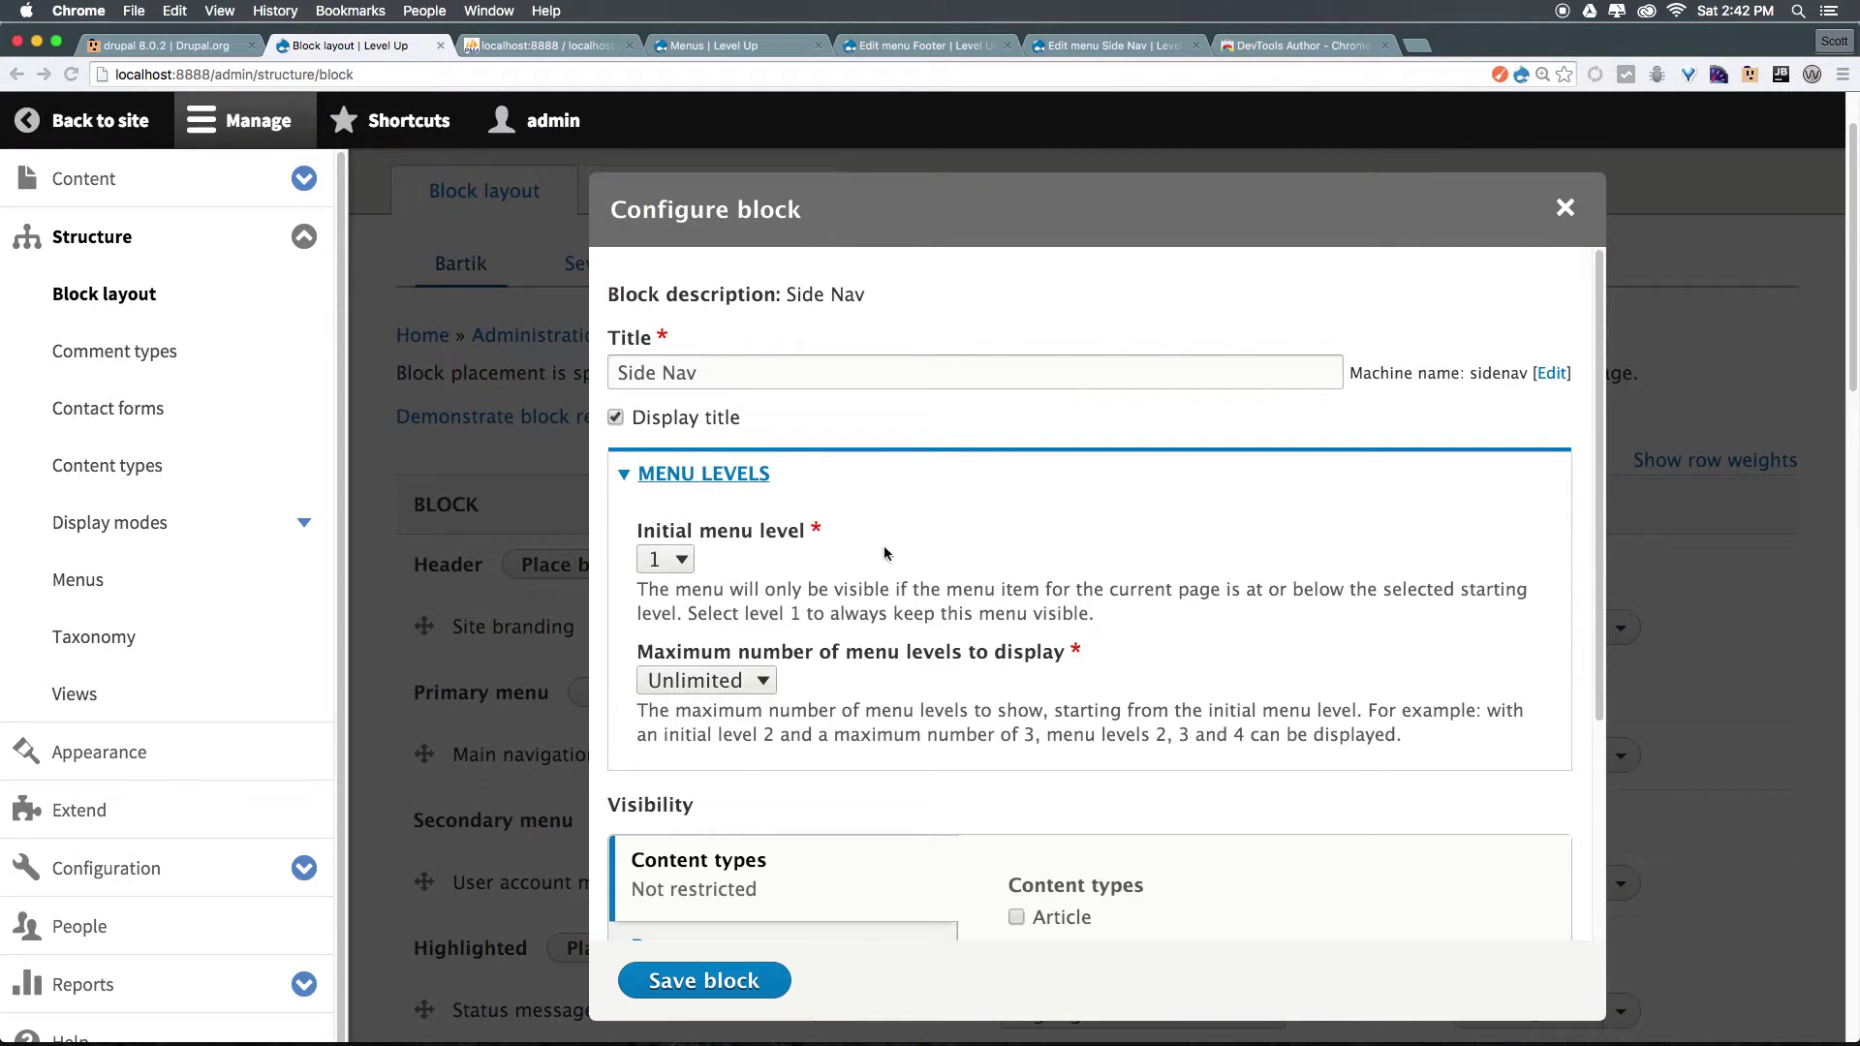
pyautogui.scroll(-1, 936, 590)
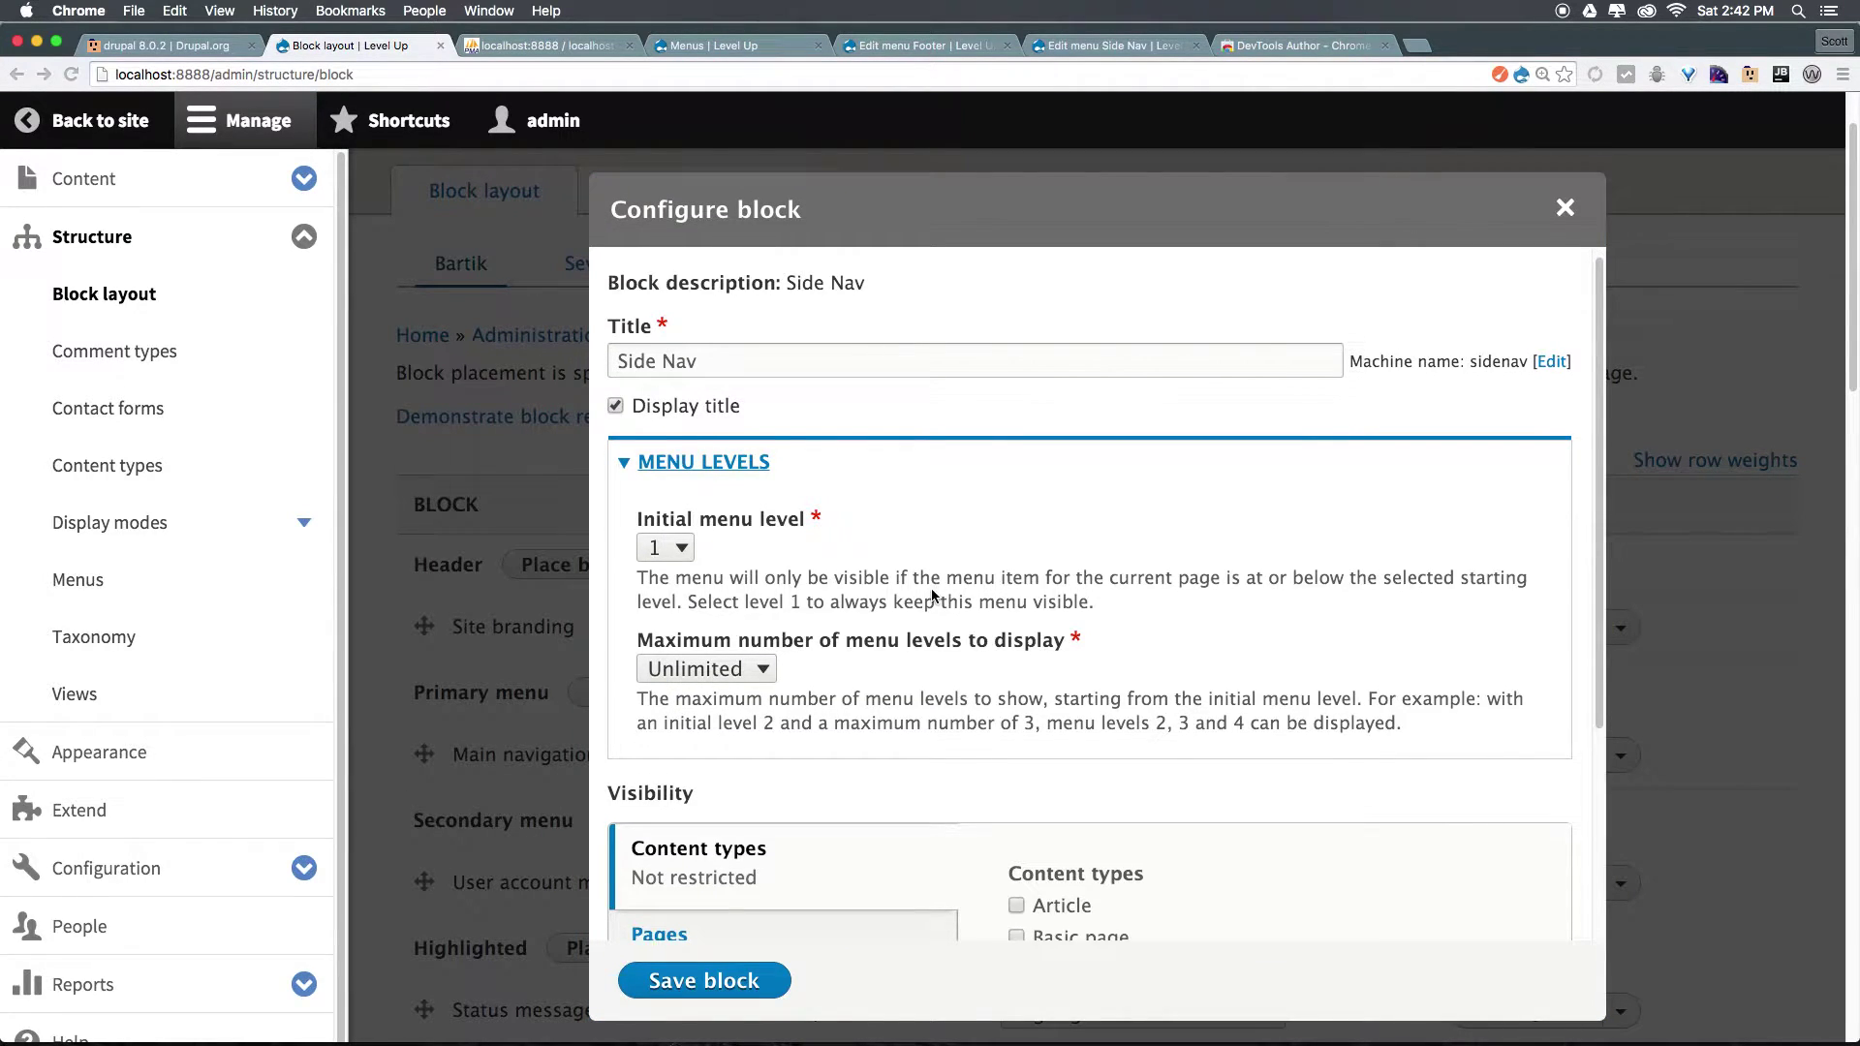
pyautogui.click(669, 538)
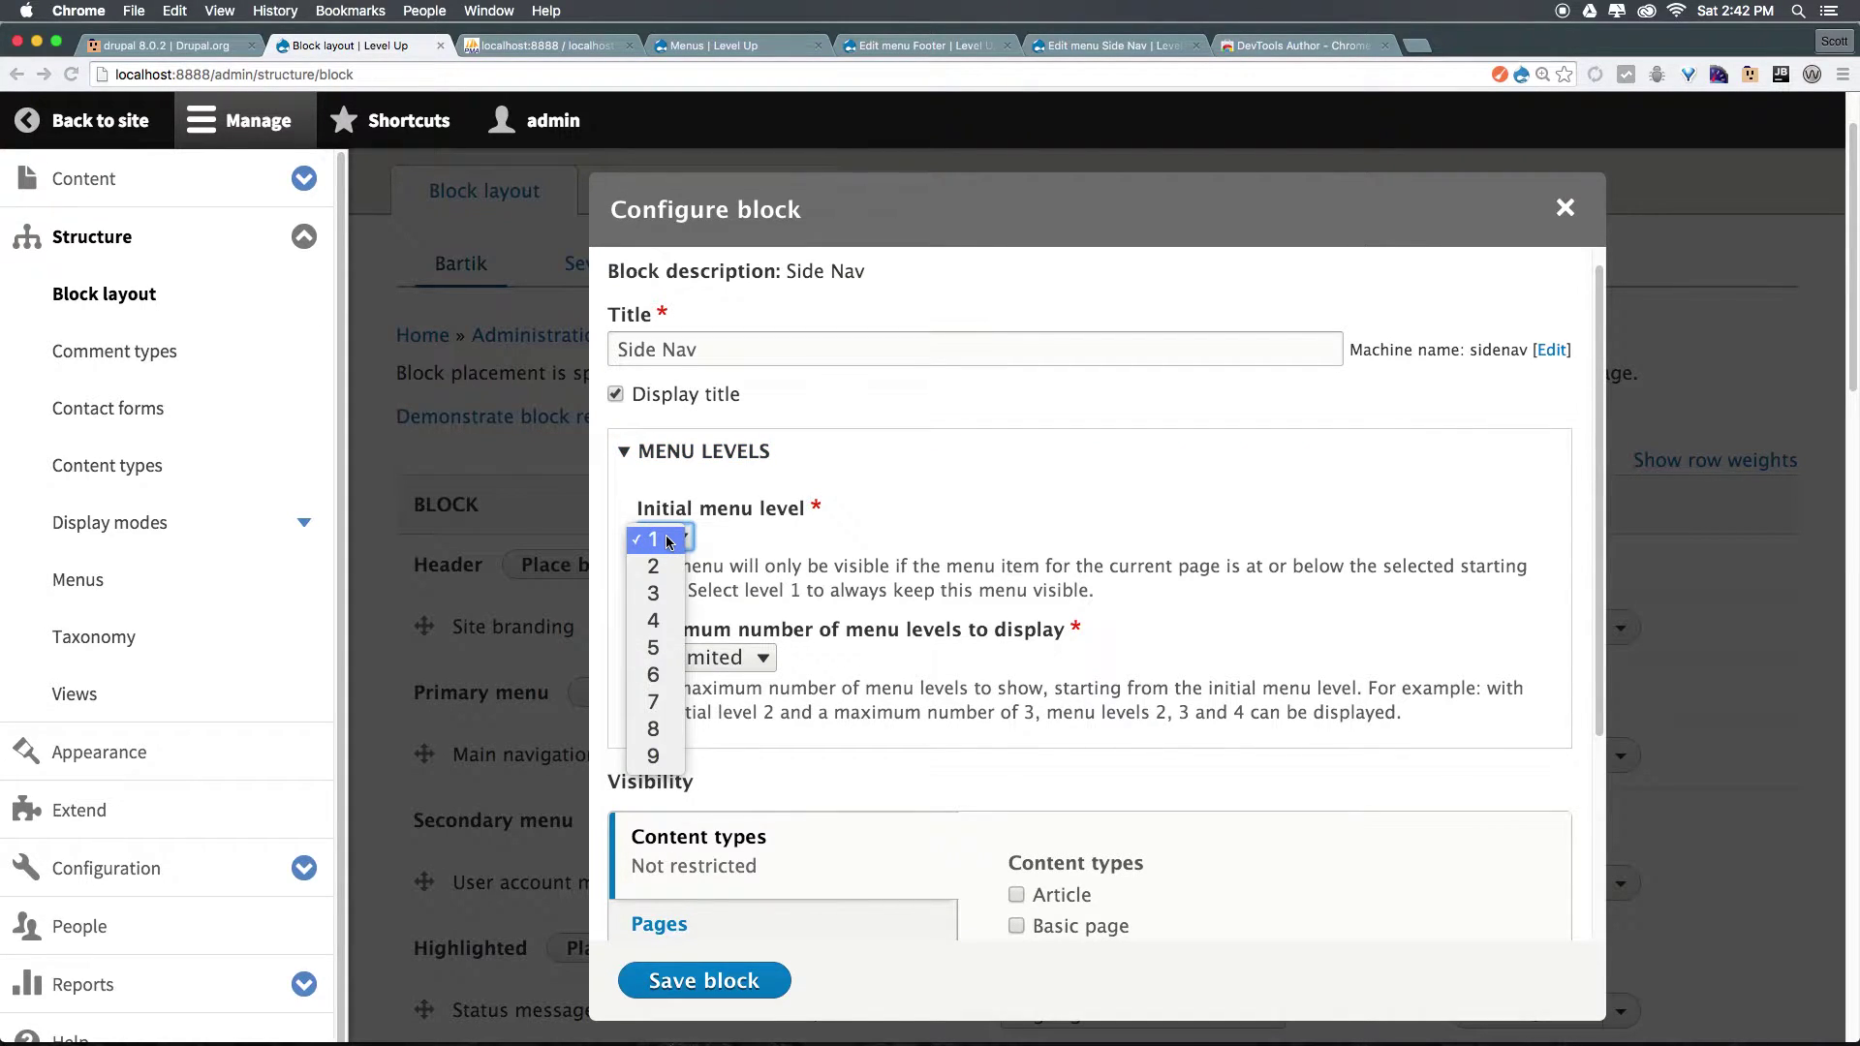
pyautogui.click(677, 539)
pyautogui.click(684, 539)
pyautogui.click(657, 566)
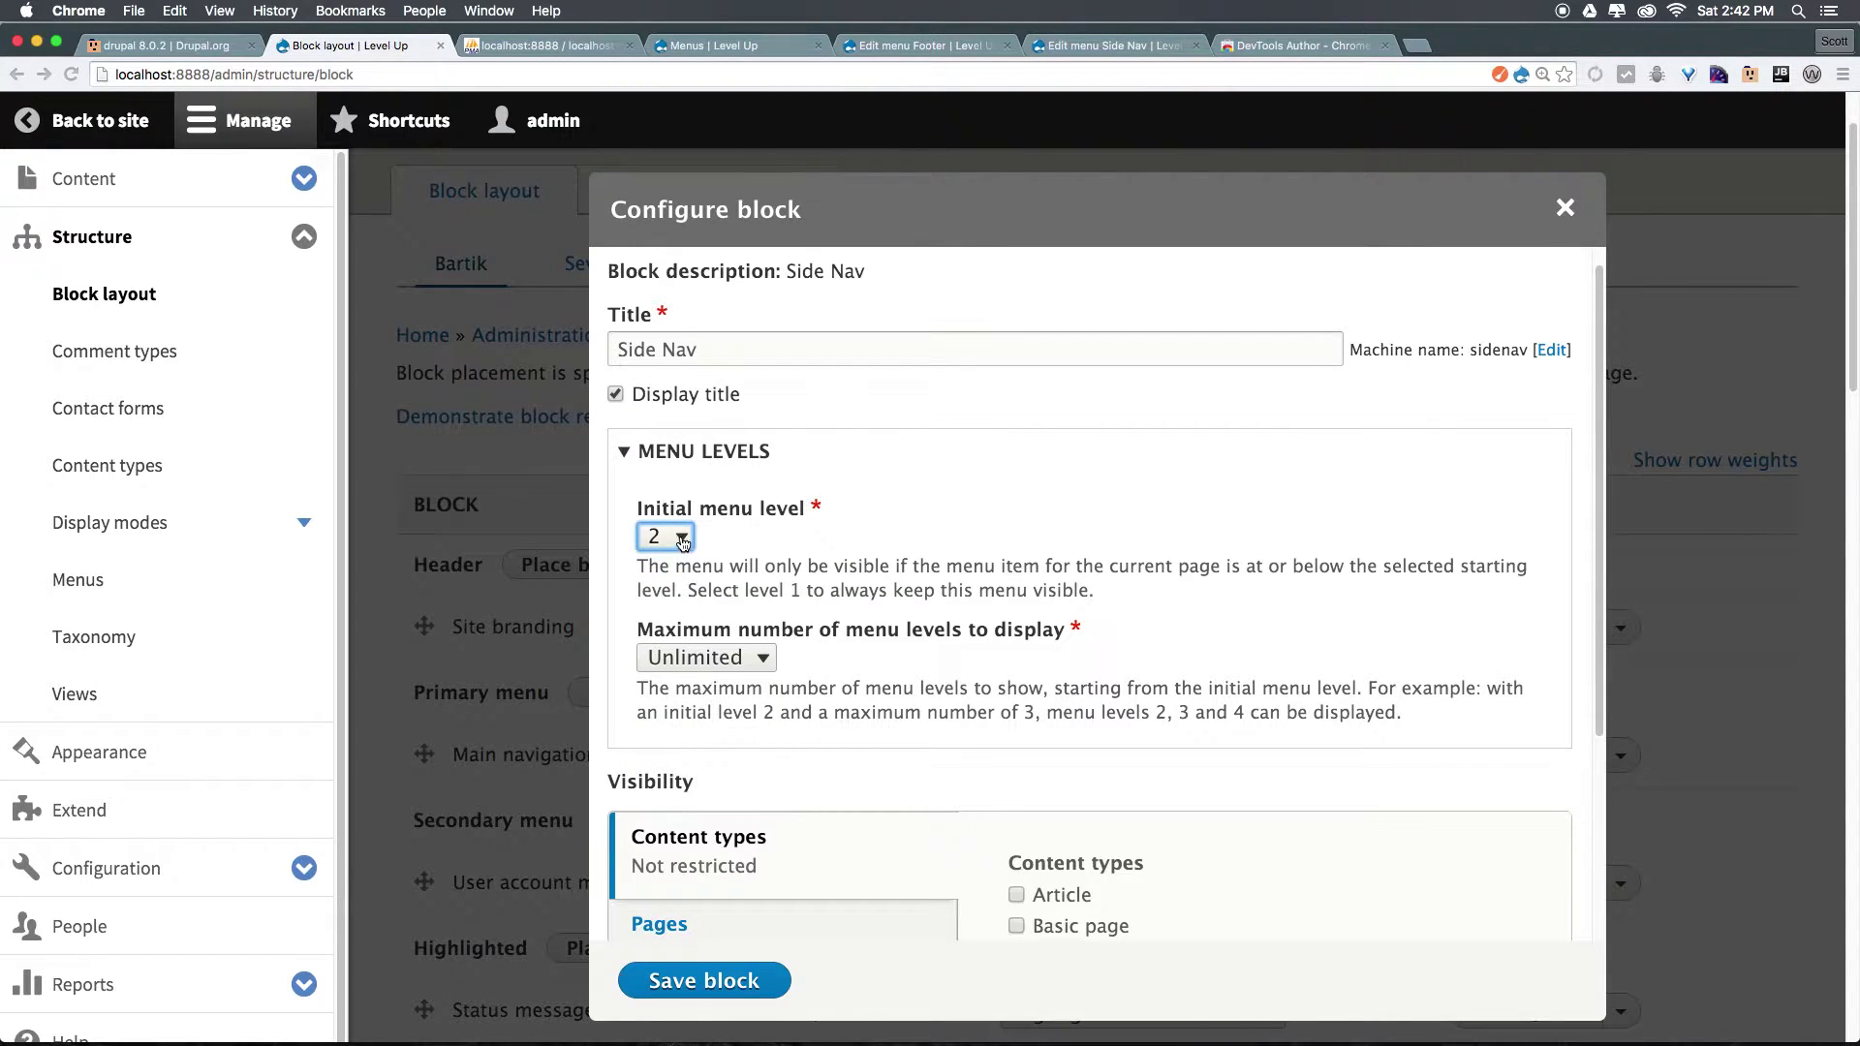
pyautogui.click(683, 543)
pyautogui.click(666, 524)
# Set the maximum number of menu levels to display to 2
pyautogui.click(754, 657)
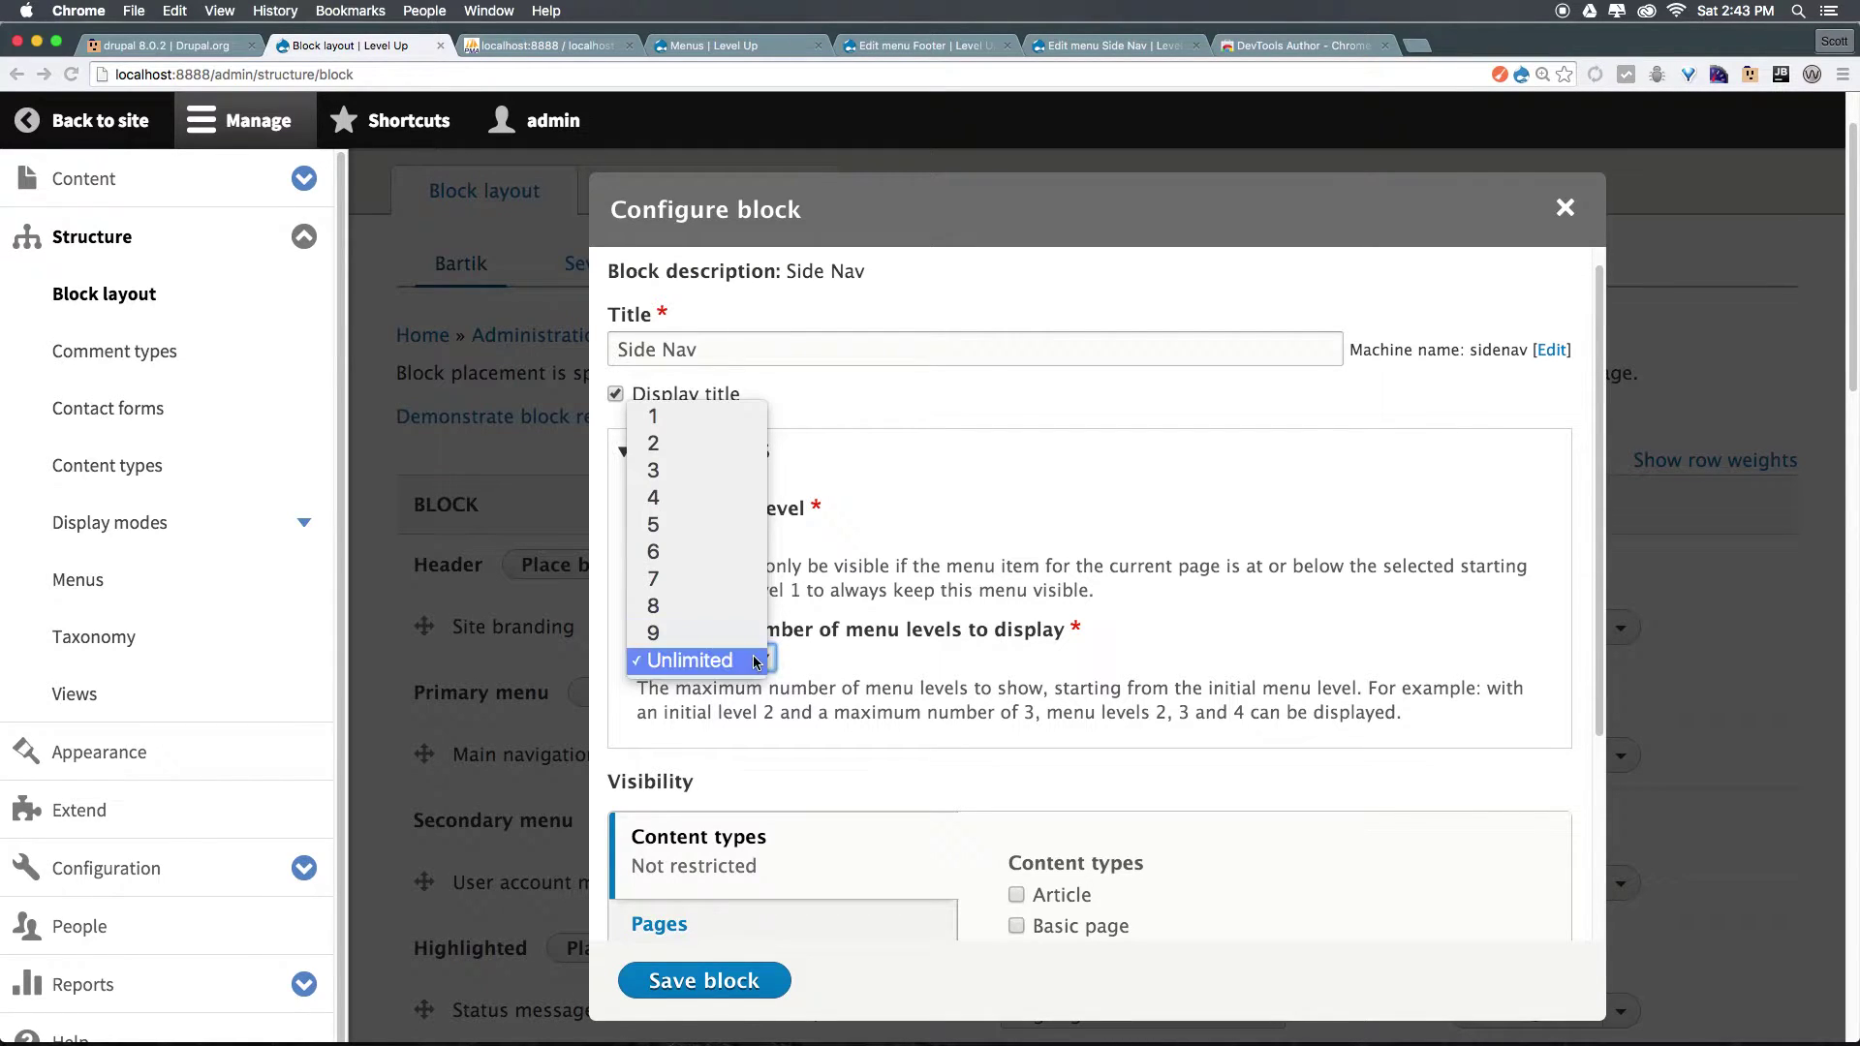
pyautogui.click(729, 443)
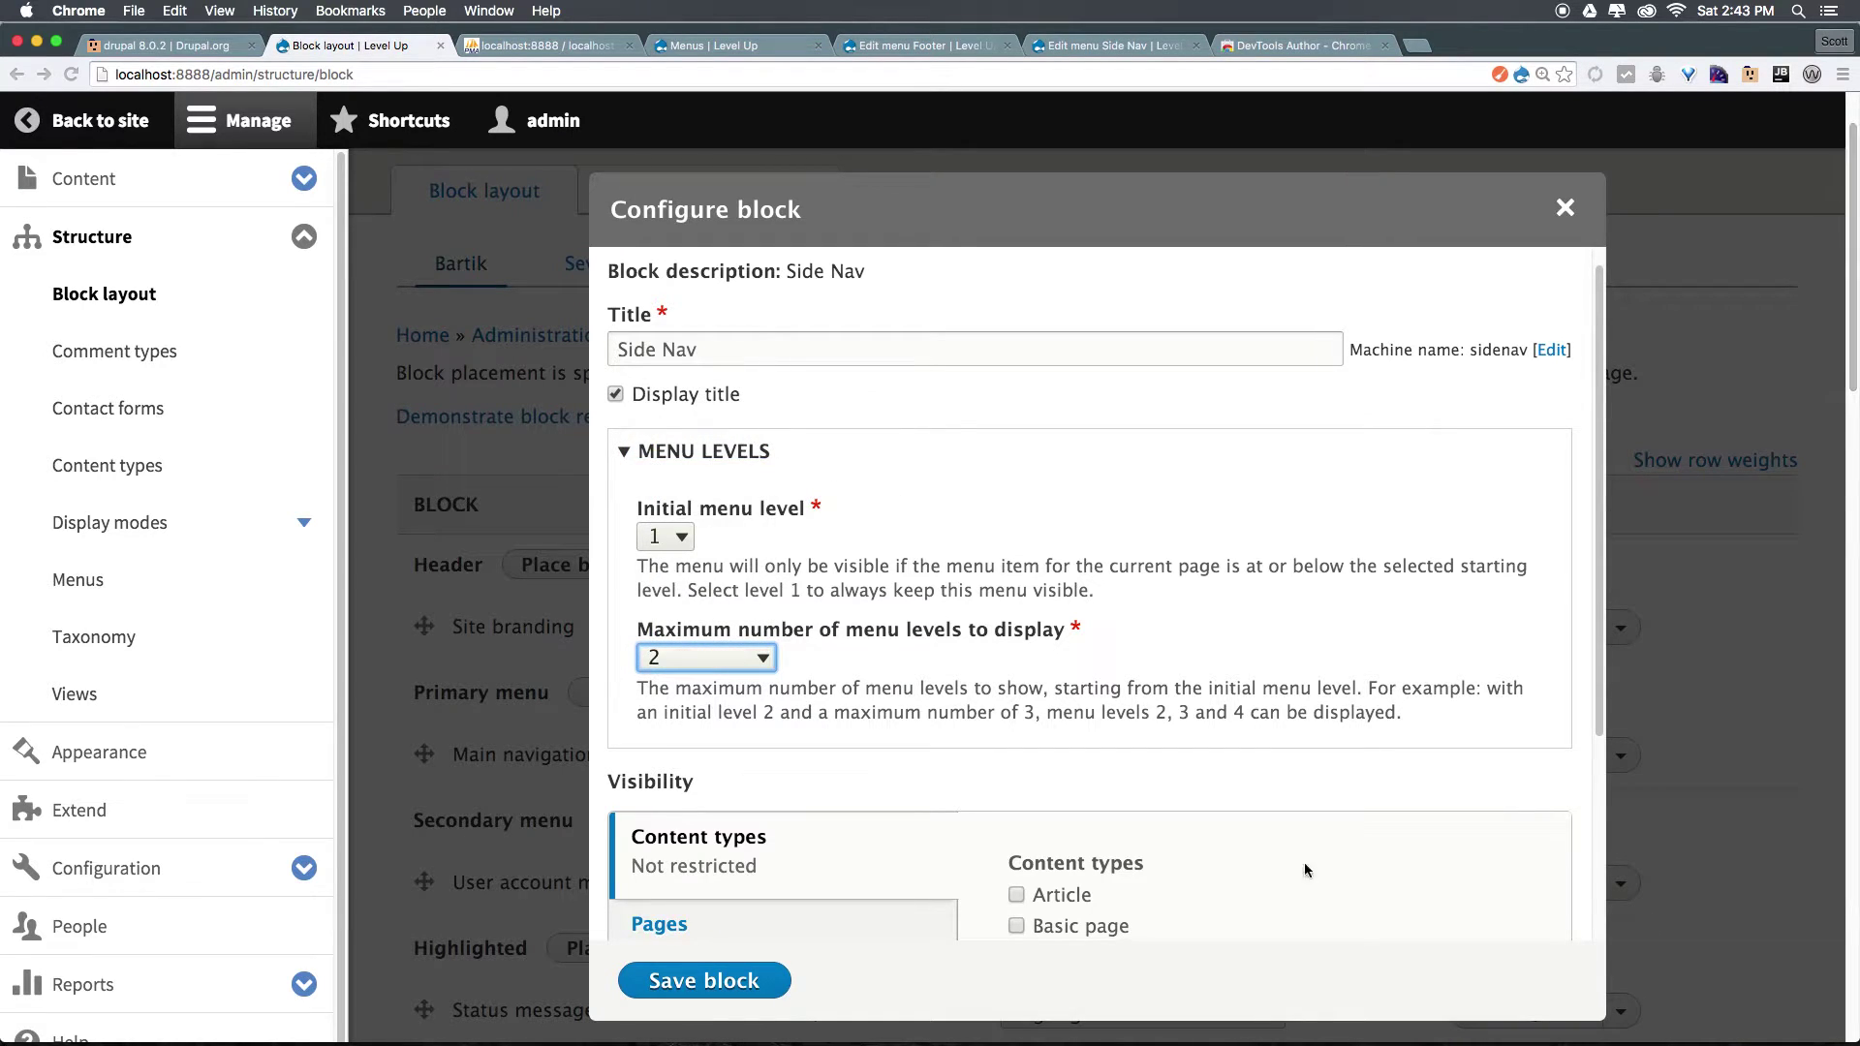
pyautogui.click(1221, 657)
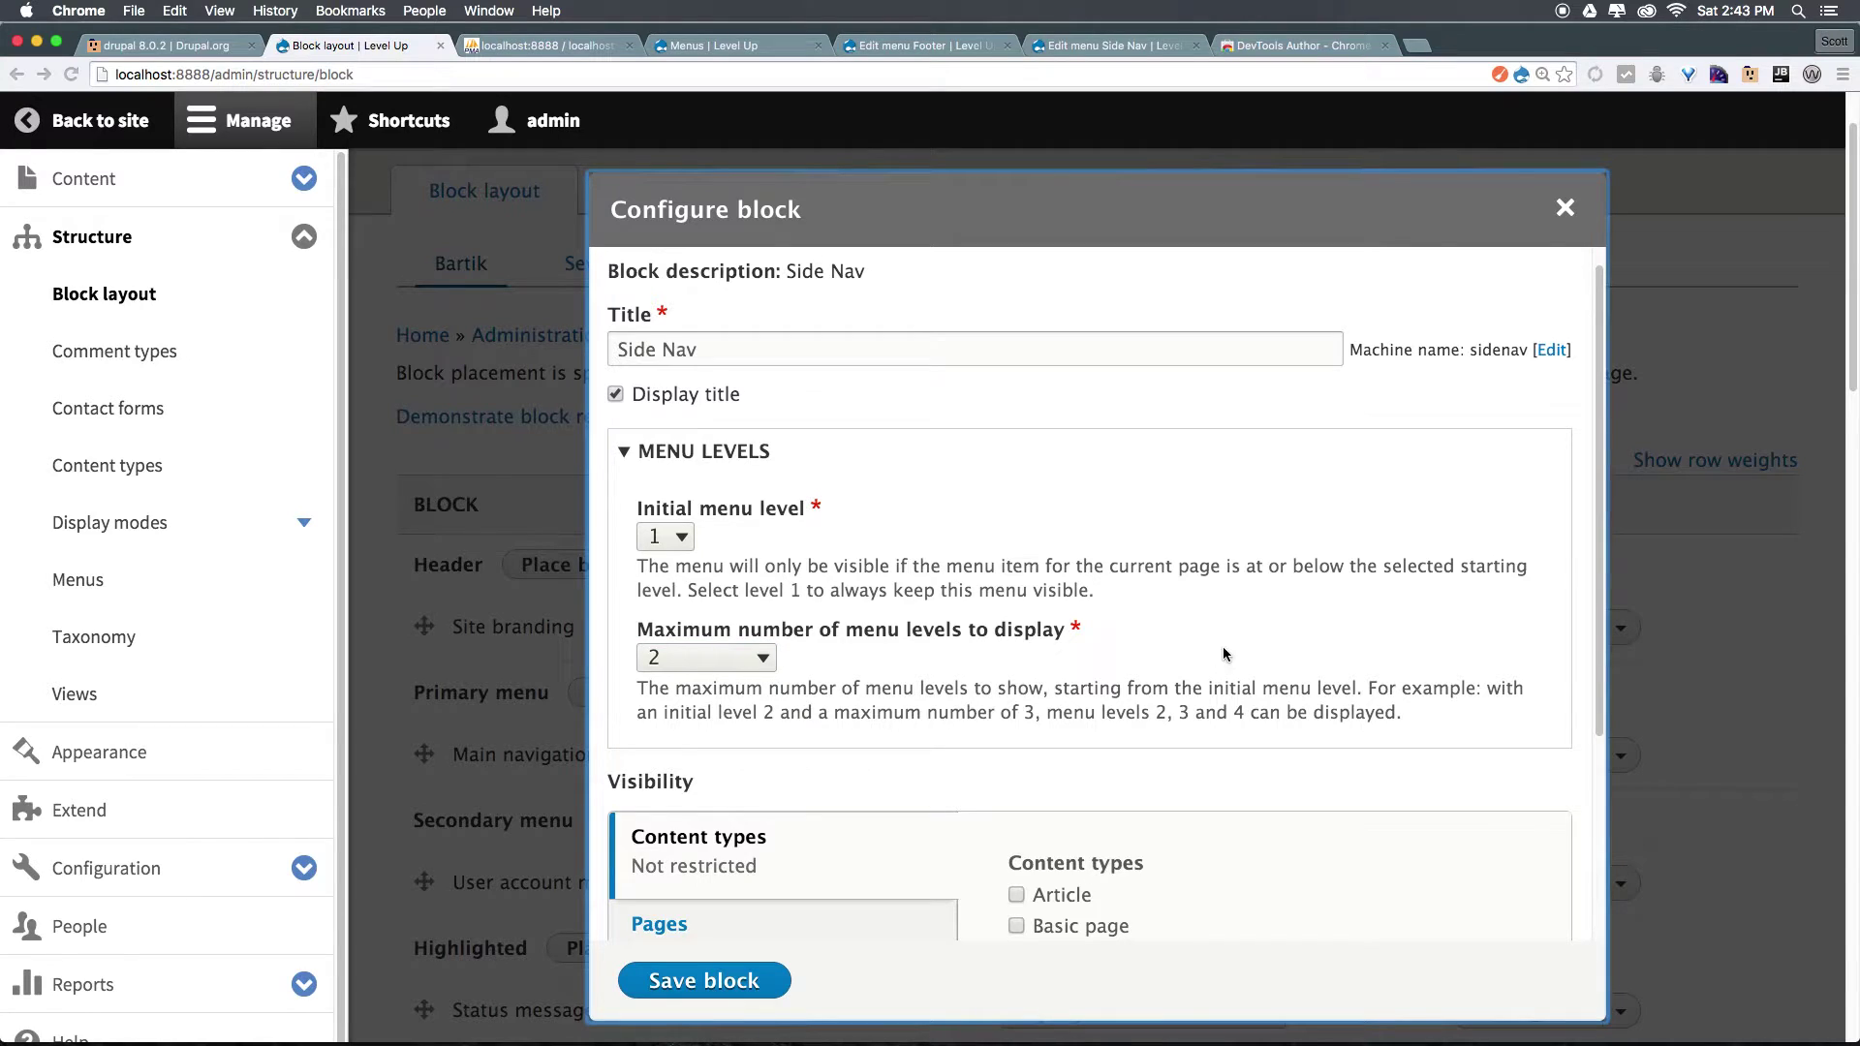
pyautogui.scroll(-3, 1226, 652)
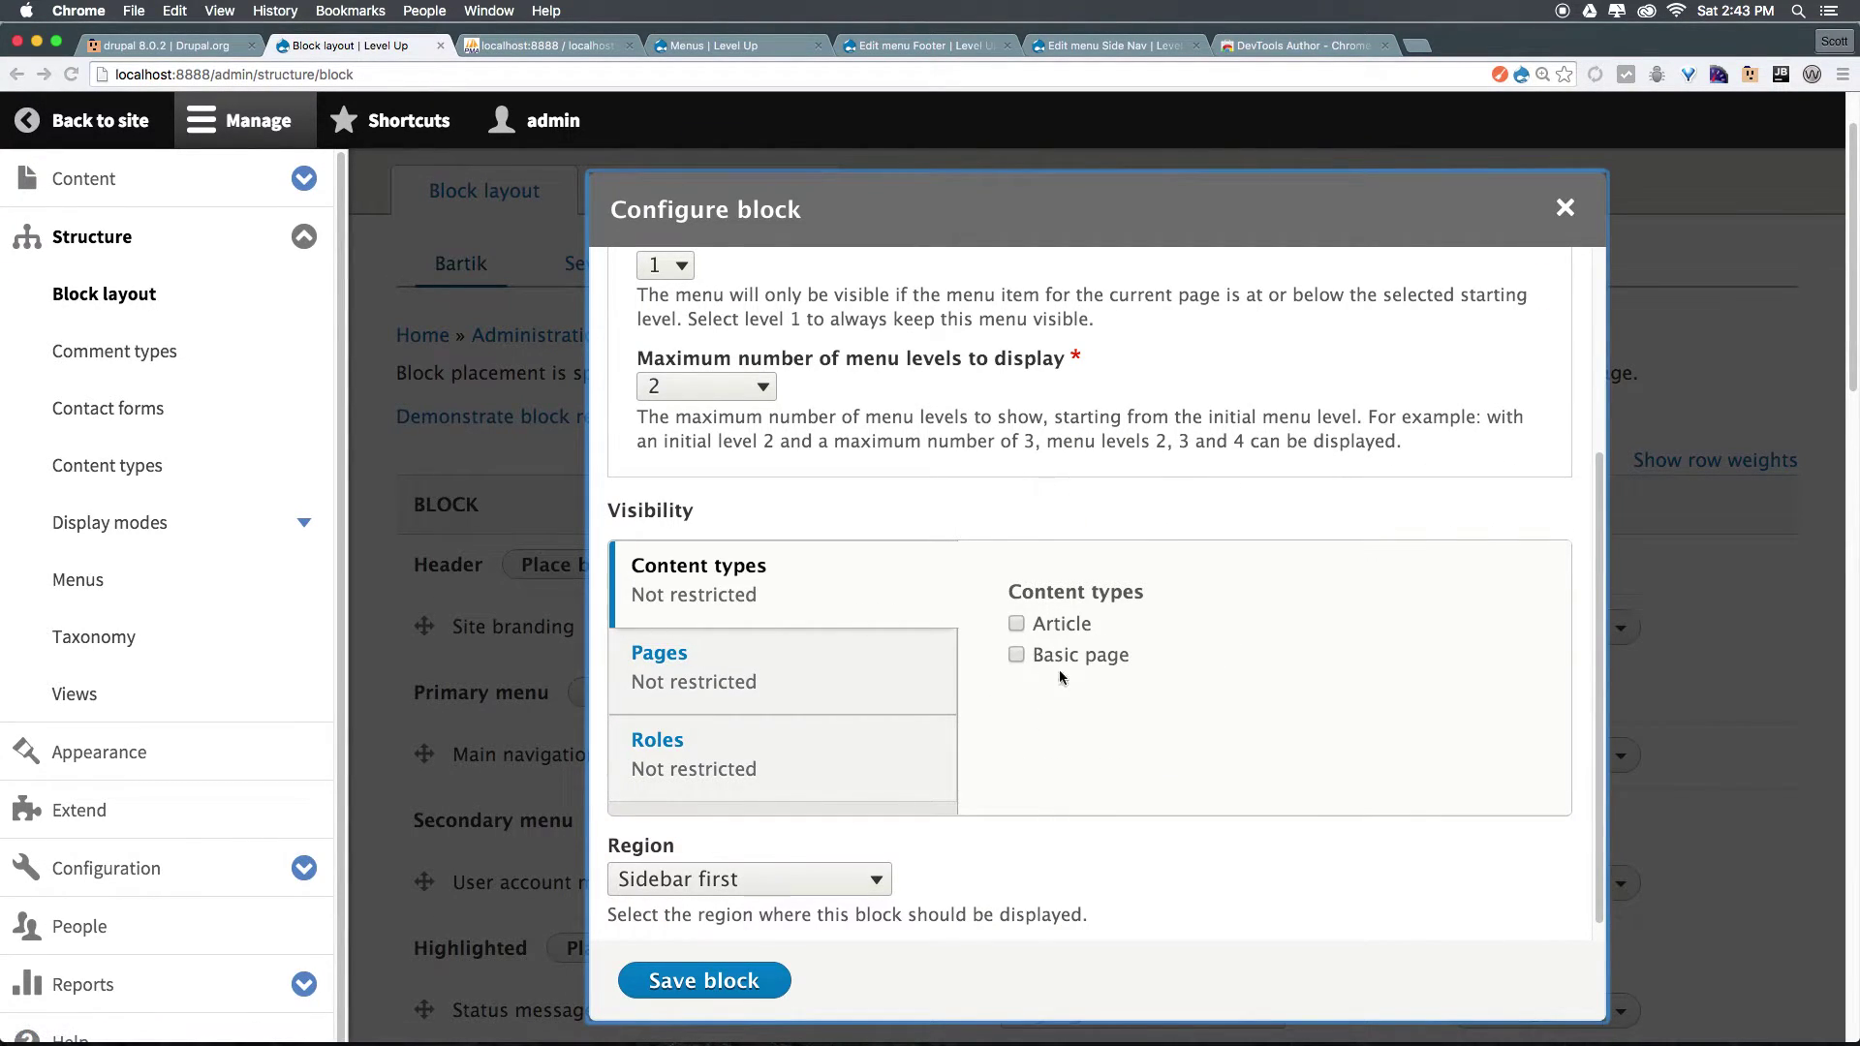
pyautogui.click(863, 656)
pyautogui.click(873, 747)
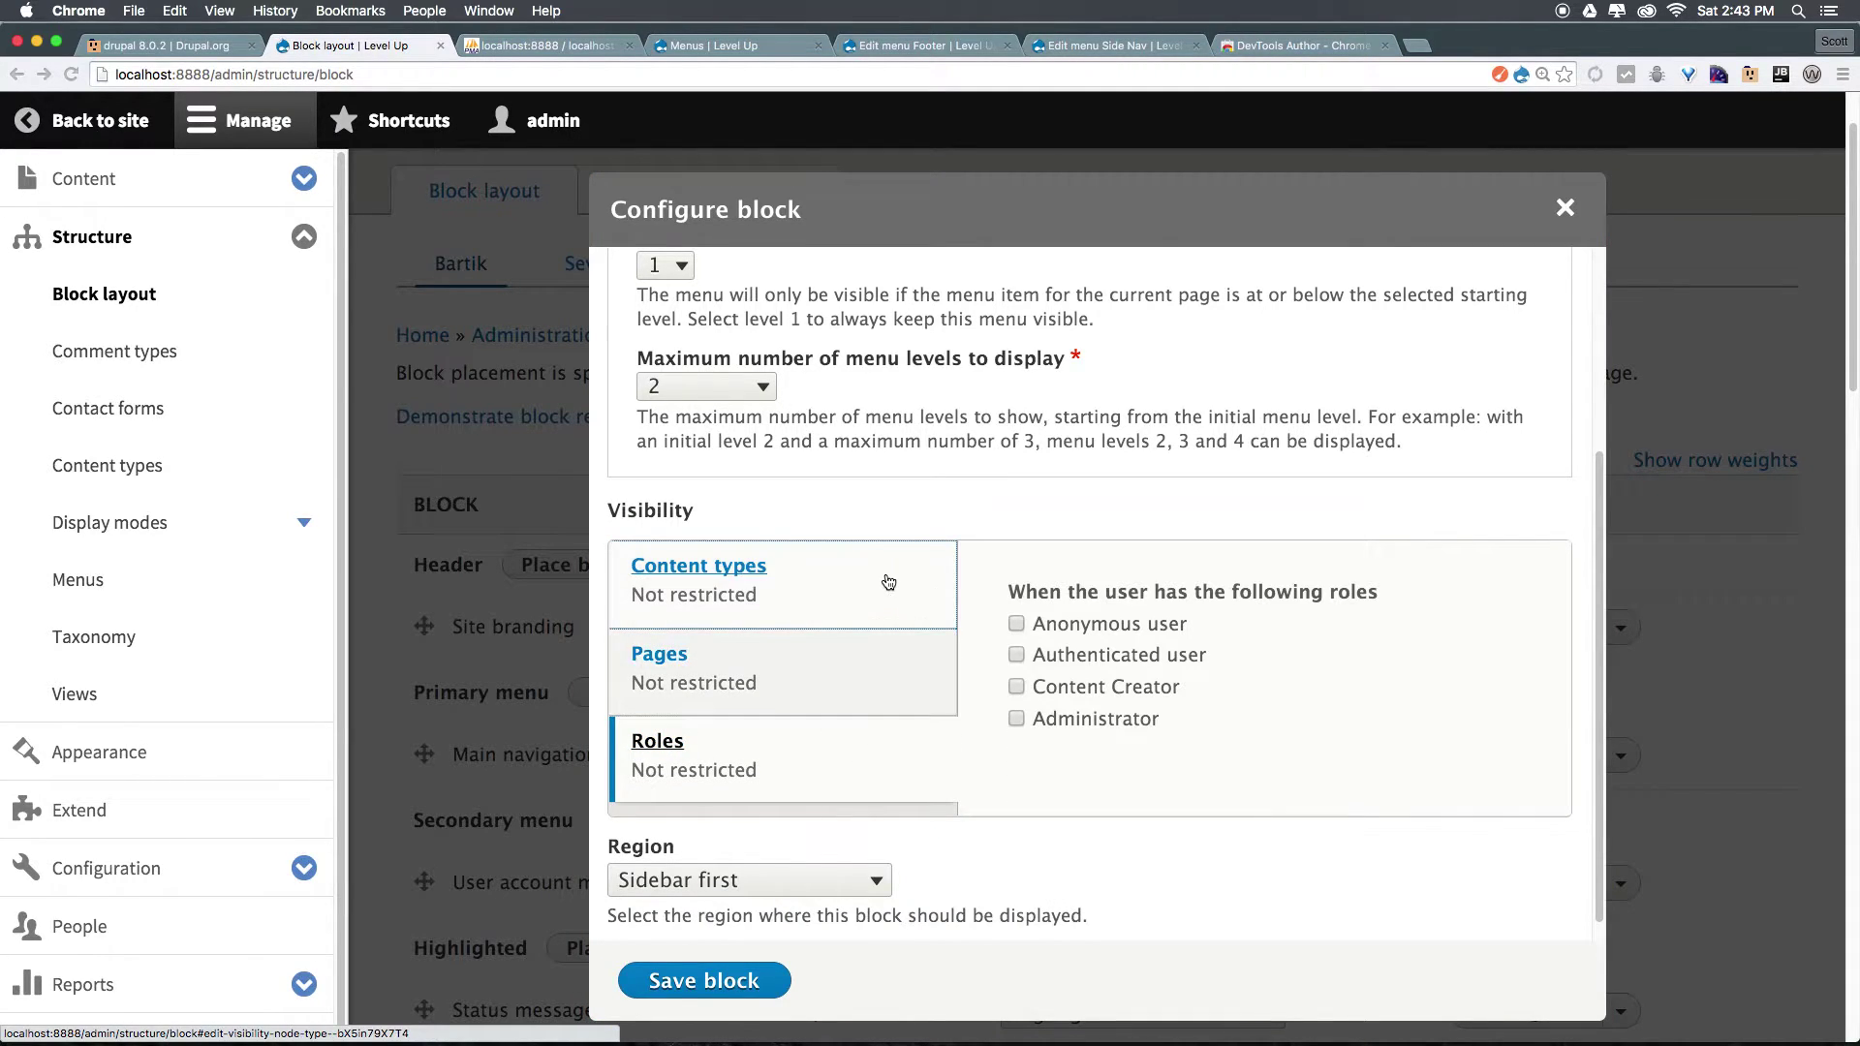
pyautogui.click(887, 583)
pyautogui.click(818, 702)
pyautogui.click(827, 765)
pyautogui.click(847, 620)
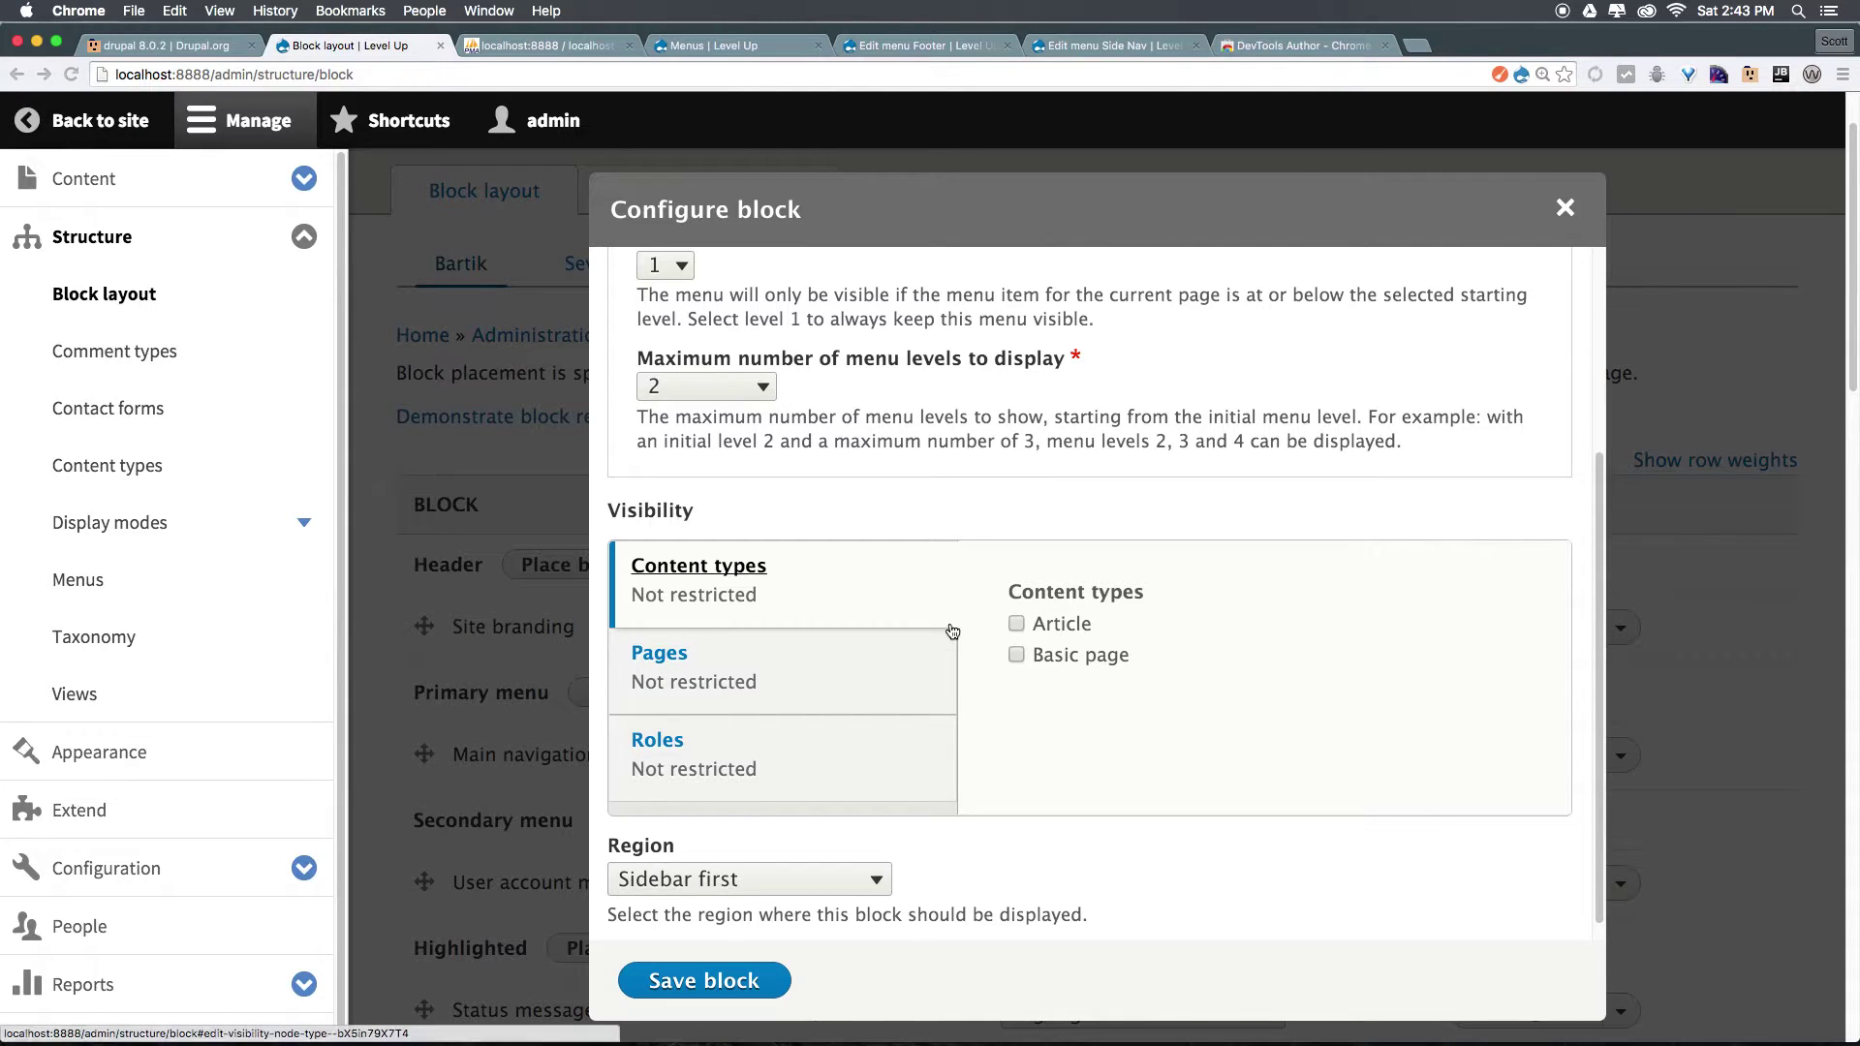
pyautogui.click(872, 674)
pyautogui.click(879, 790)
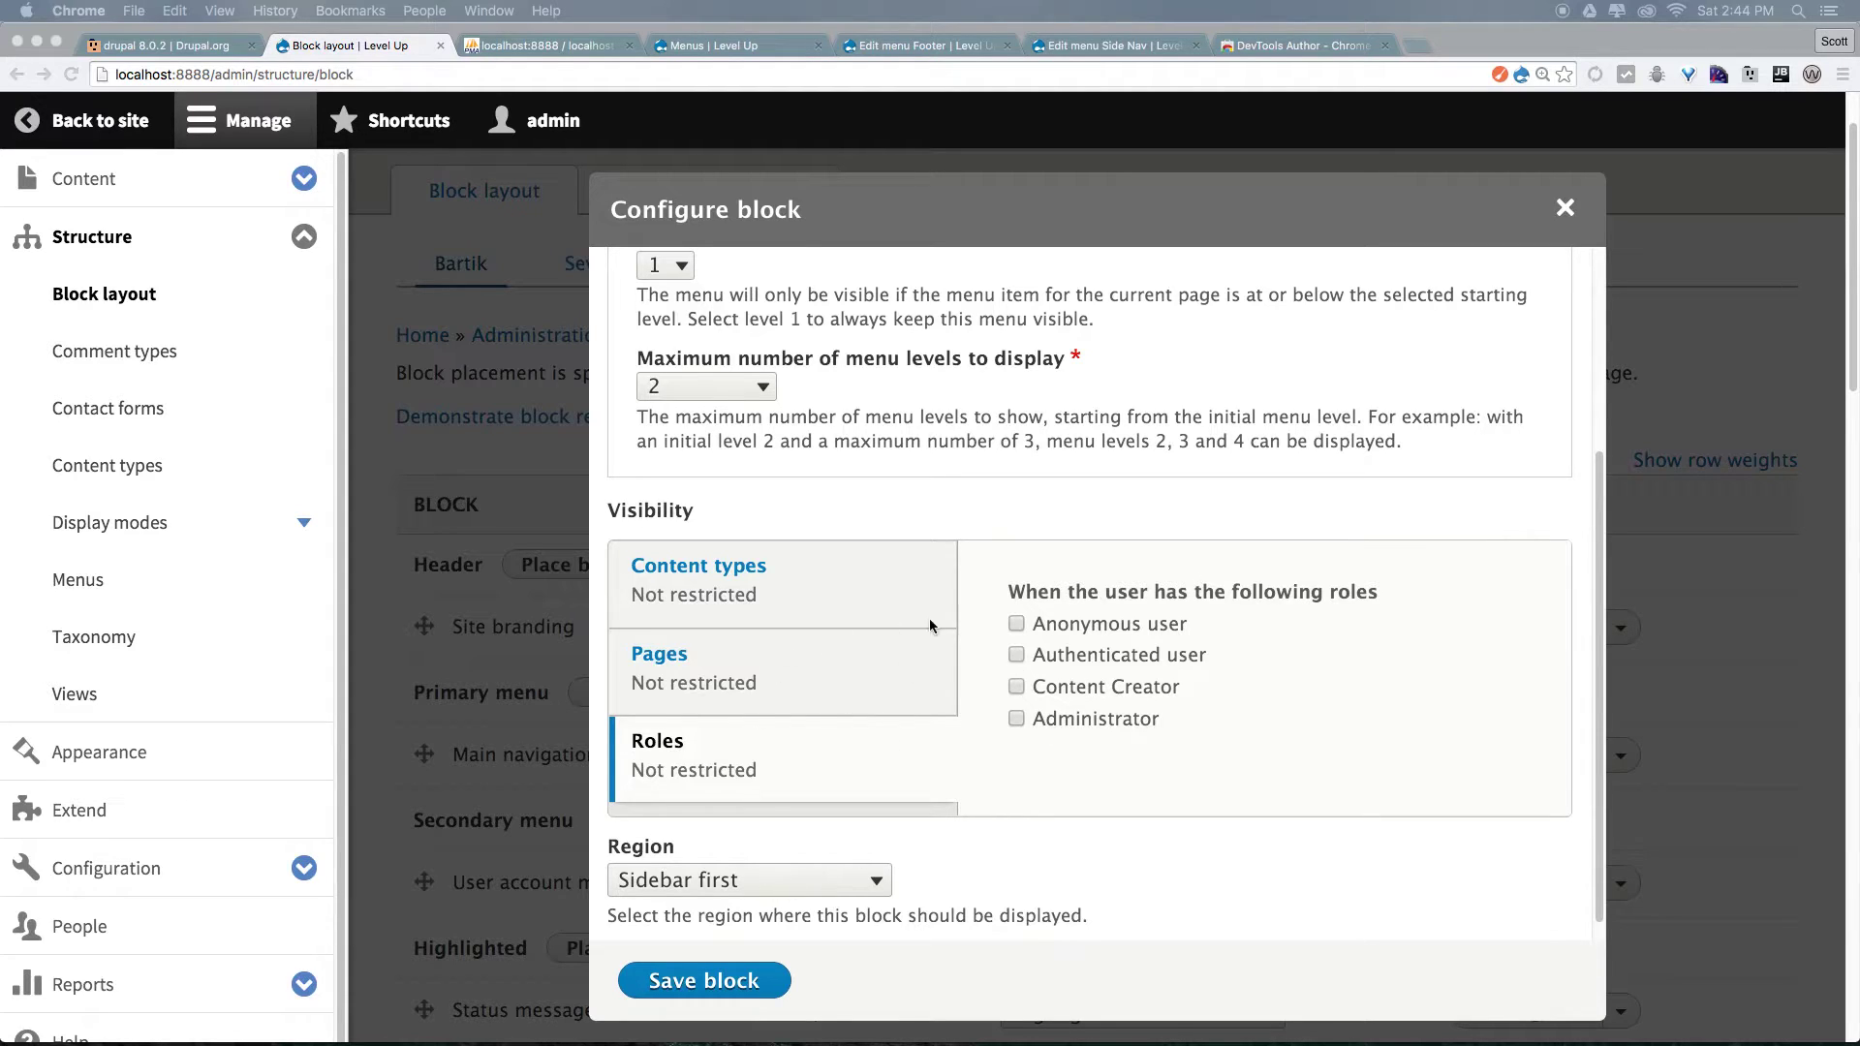
pyautogui.scroll(5, 978, 689)
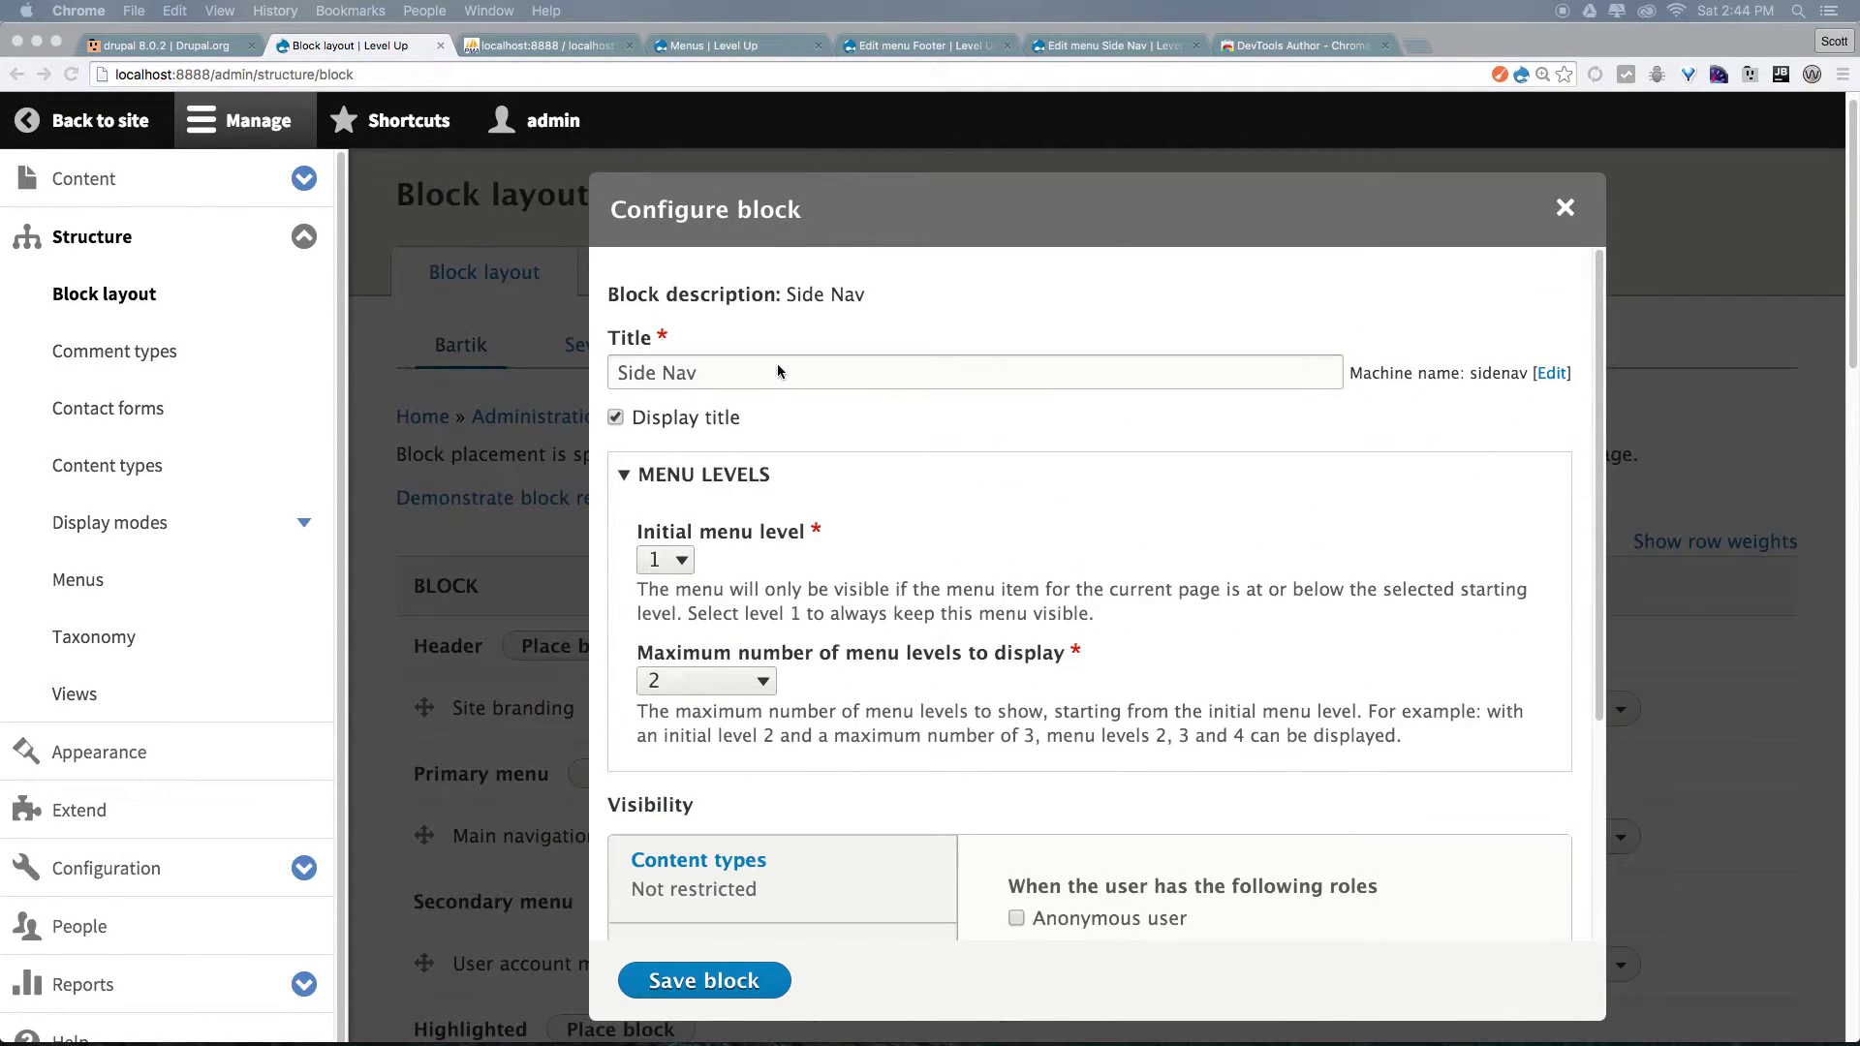
# Replace the Side Nav title with 'Related Posts' and save the block
pyautogui.click(685, 385)
pyautogui.moveTo(685, 397); pyautogui.dragTo(589, 365)
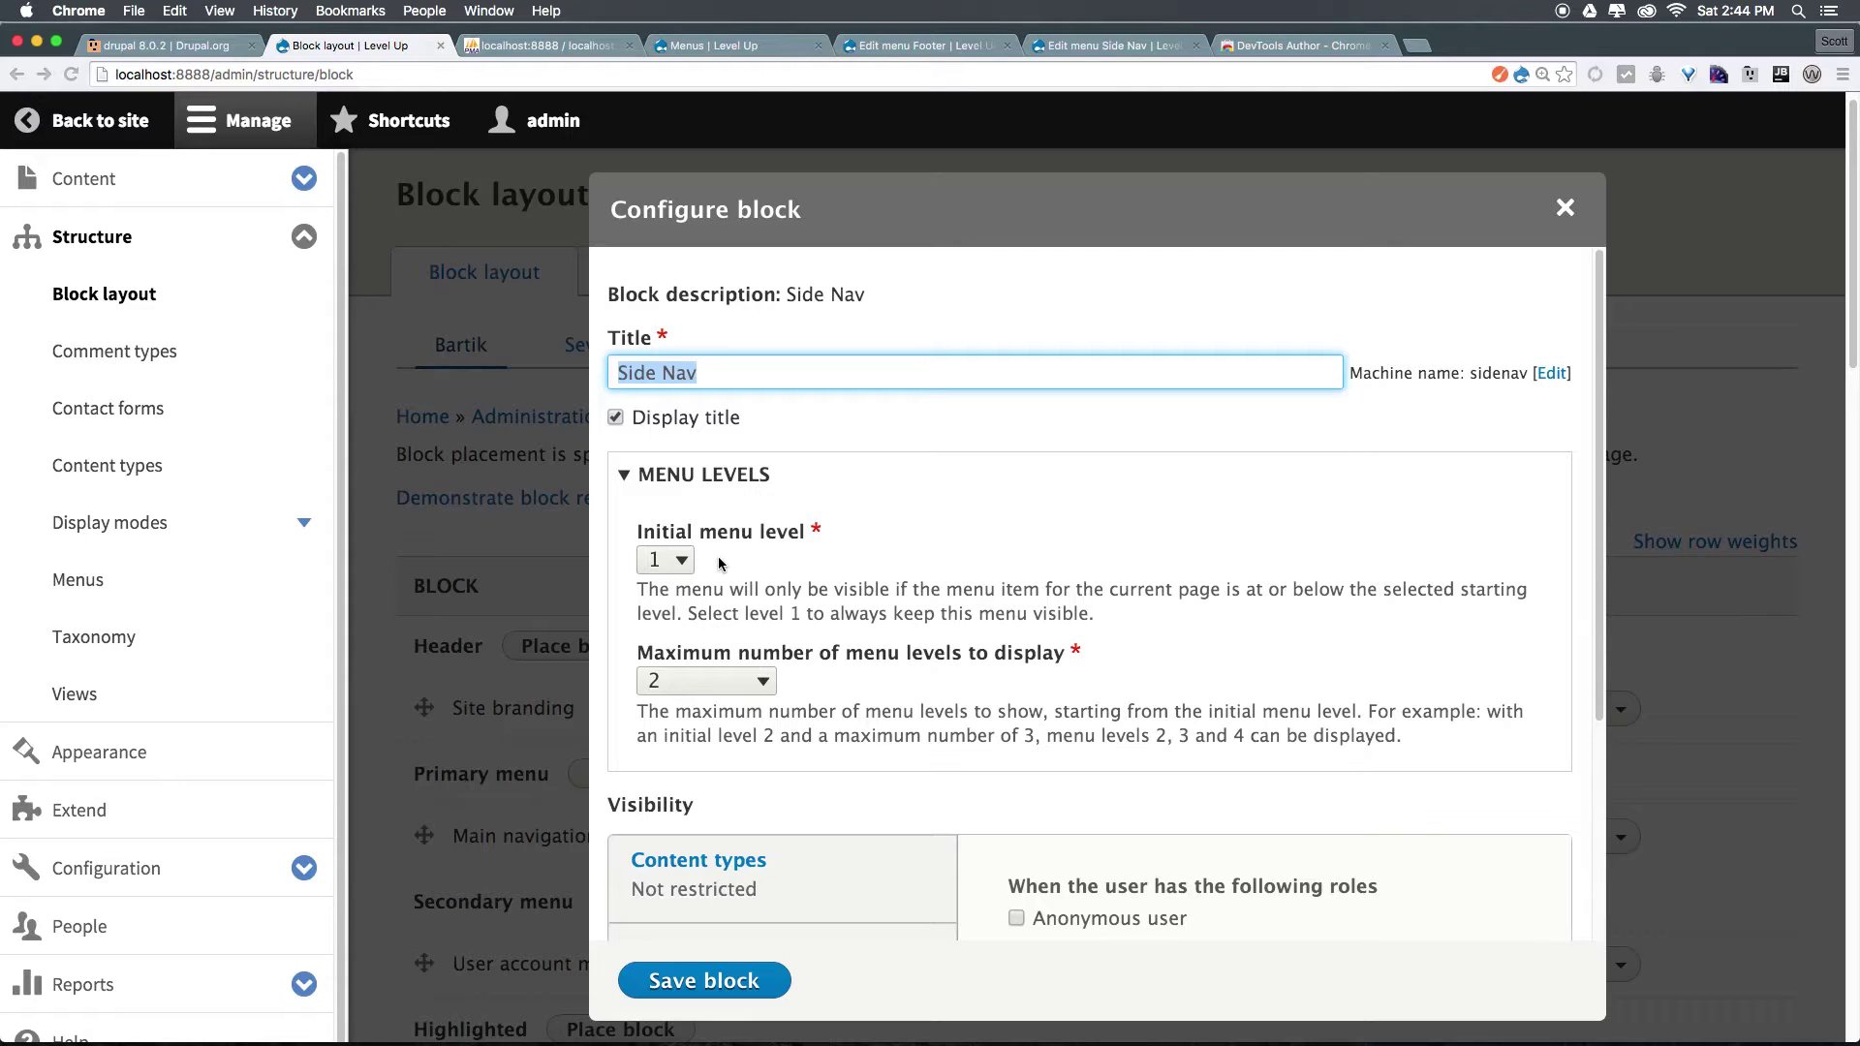
pyautogui.write('Related Posts')
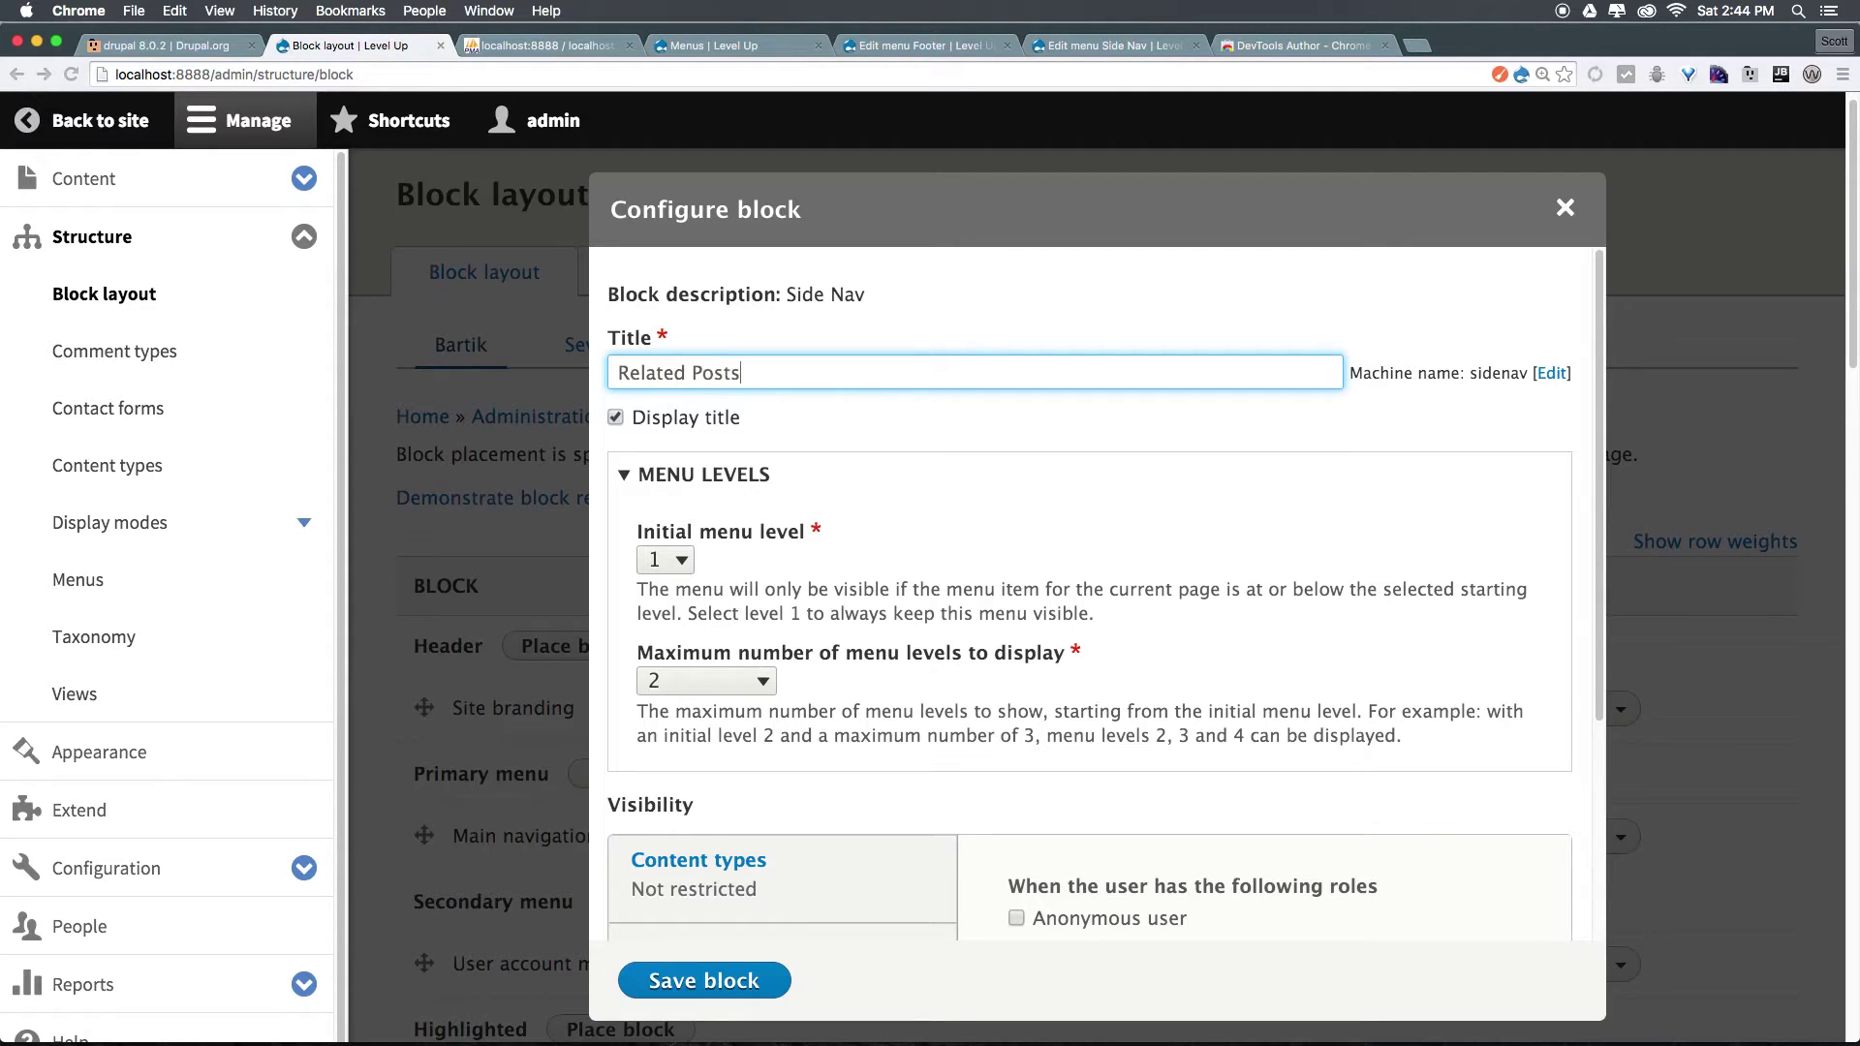
pyautogui.click(682, 983)
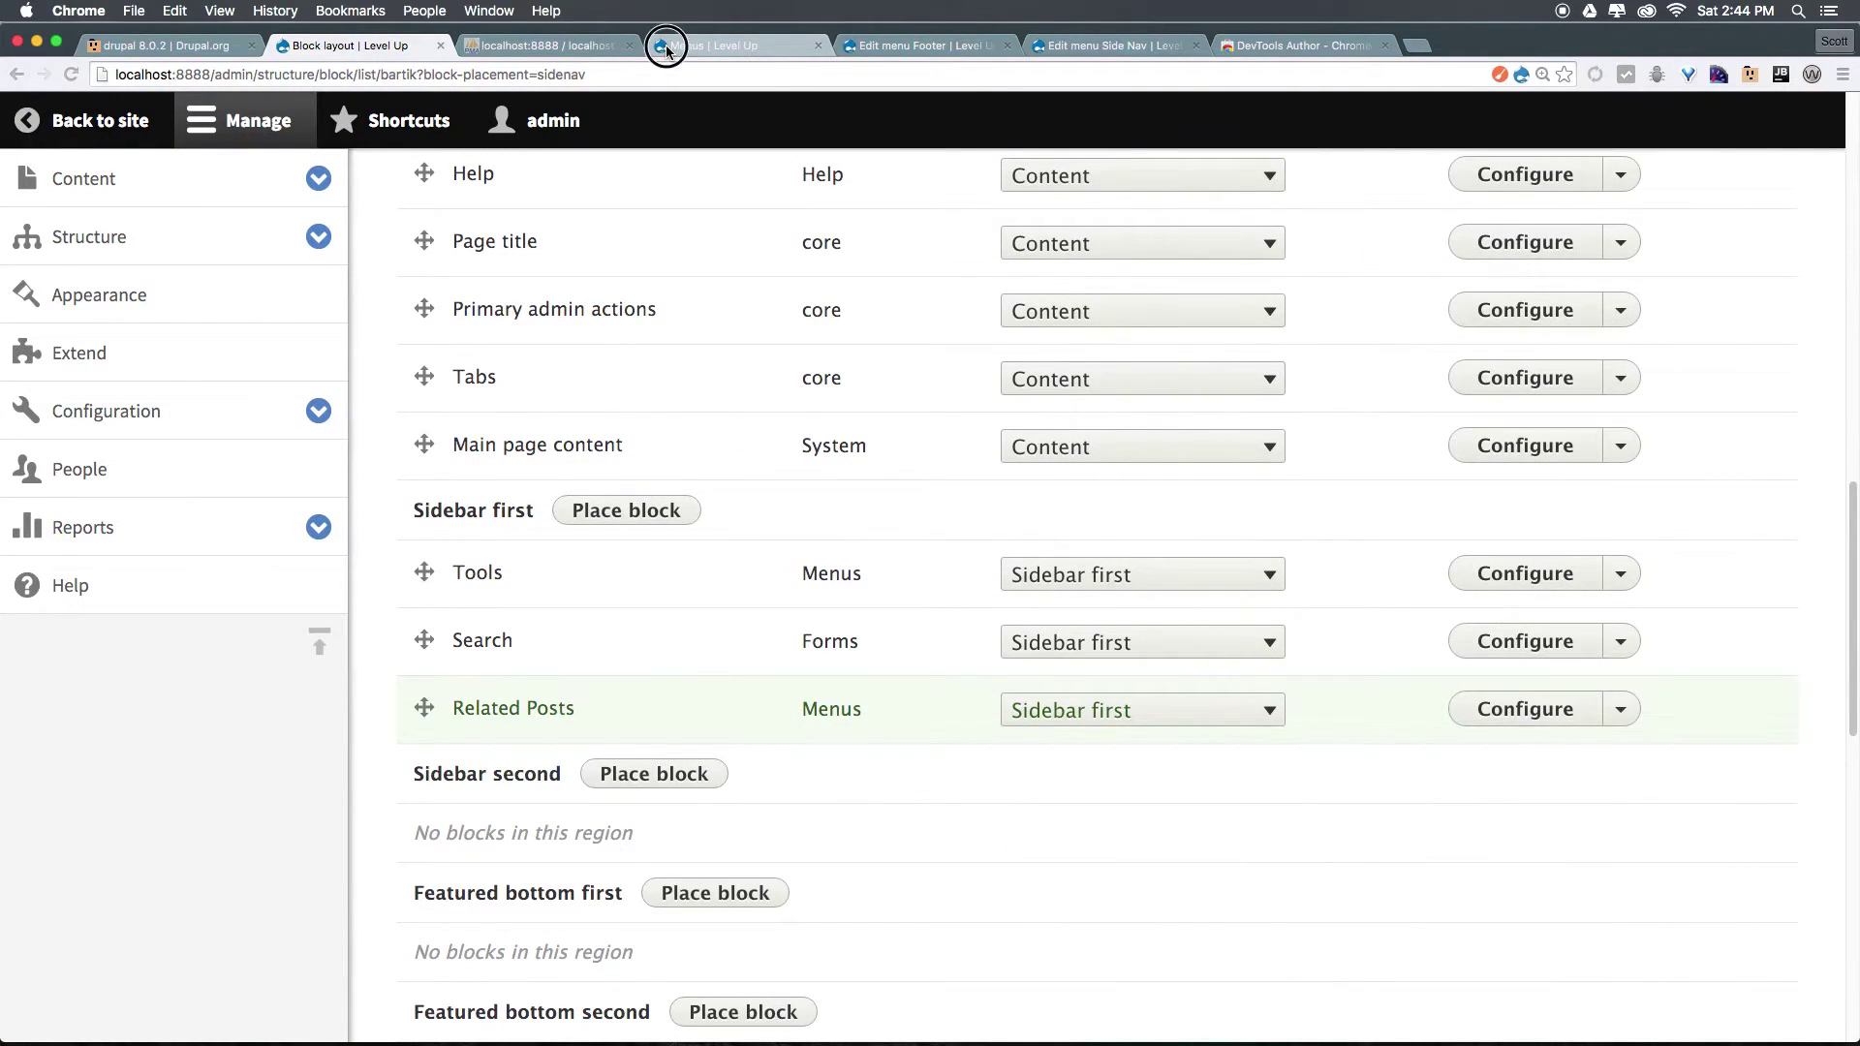
# View the front page's Related Posts block listing Recent Posts and First Post
pyautogui.click(665, 45)
pyautogui.click(83, 122)
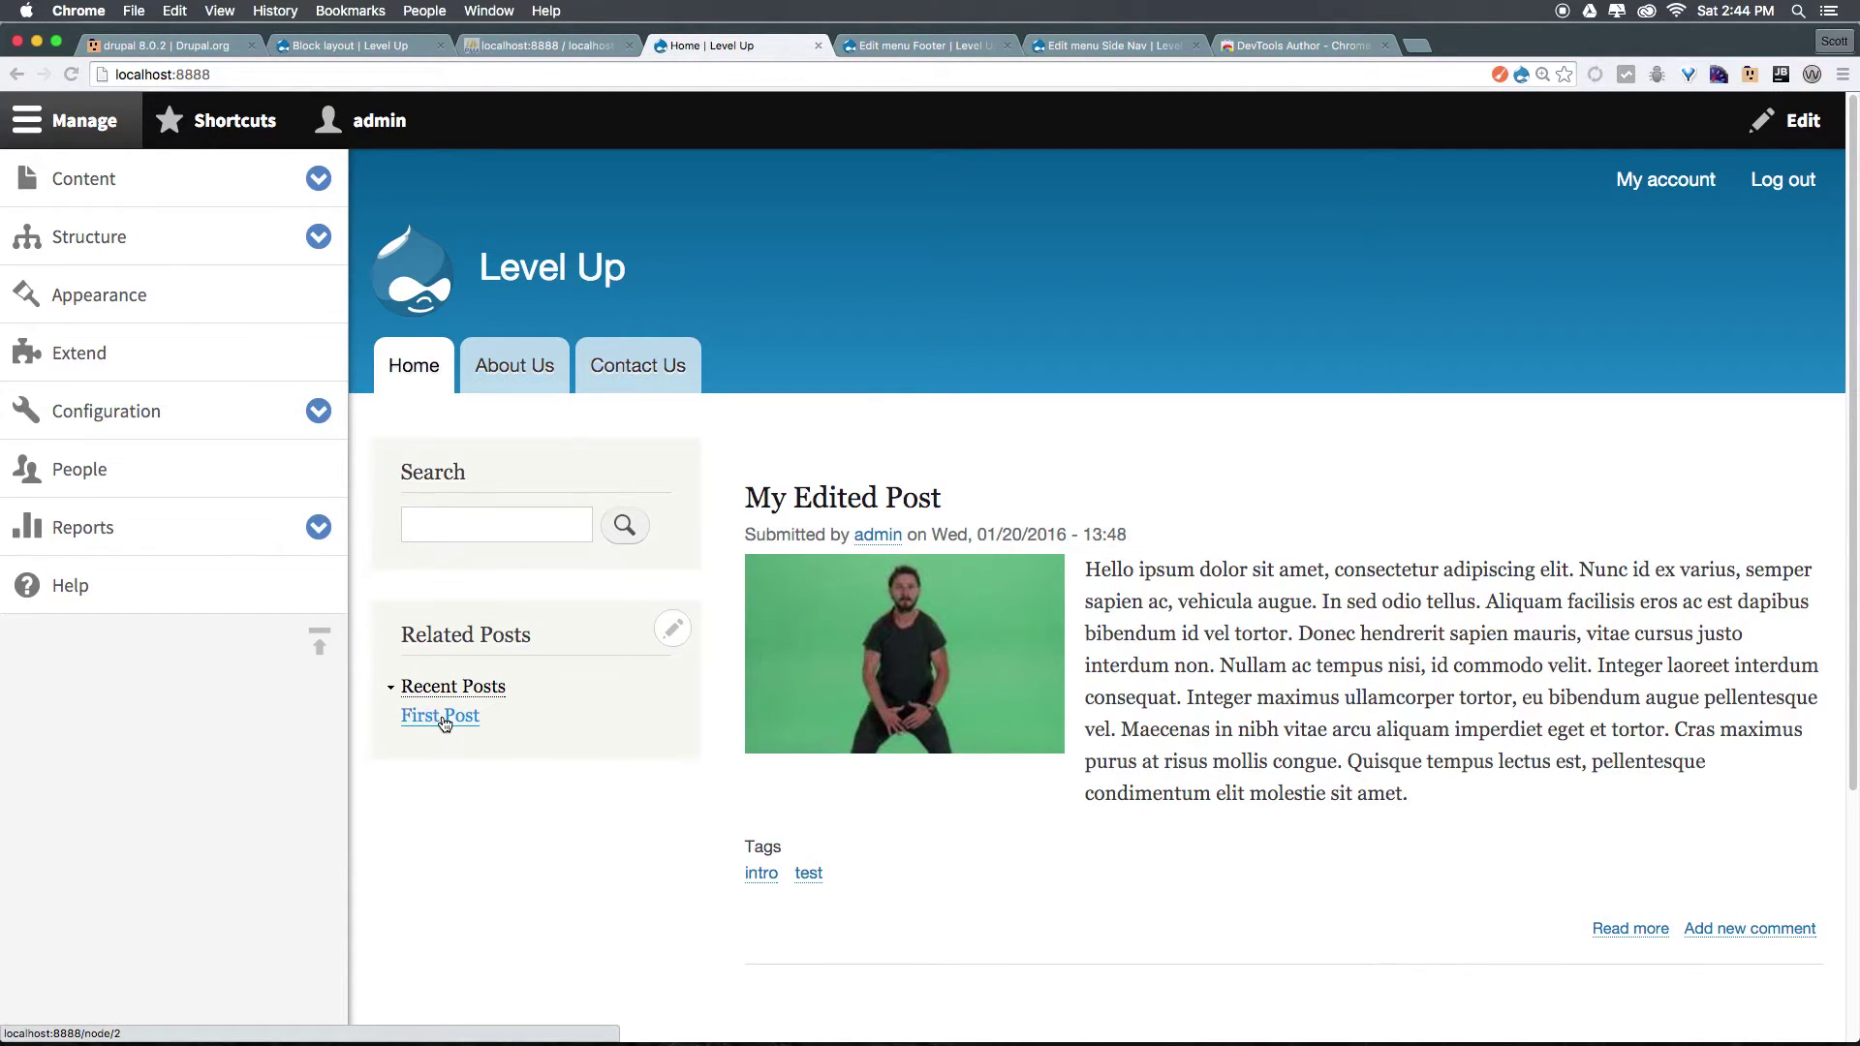
pyautogui.scroll(-1, 444, 721)
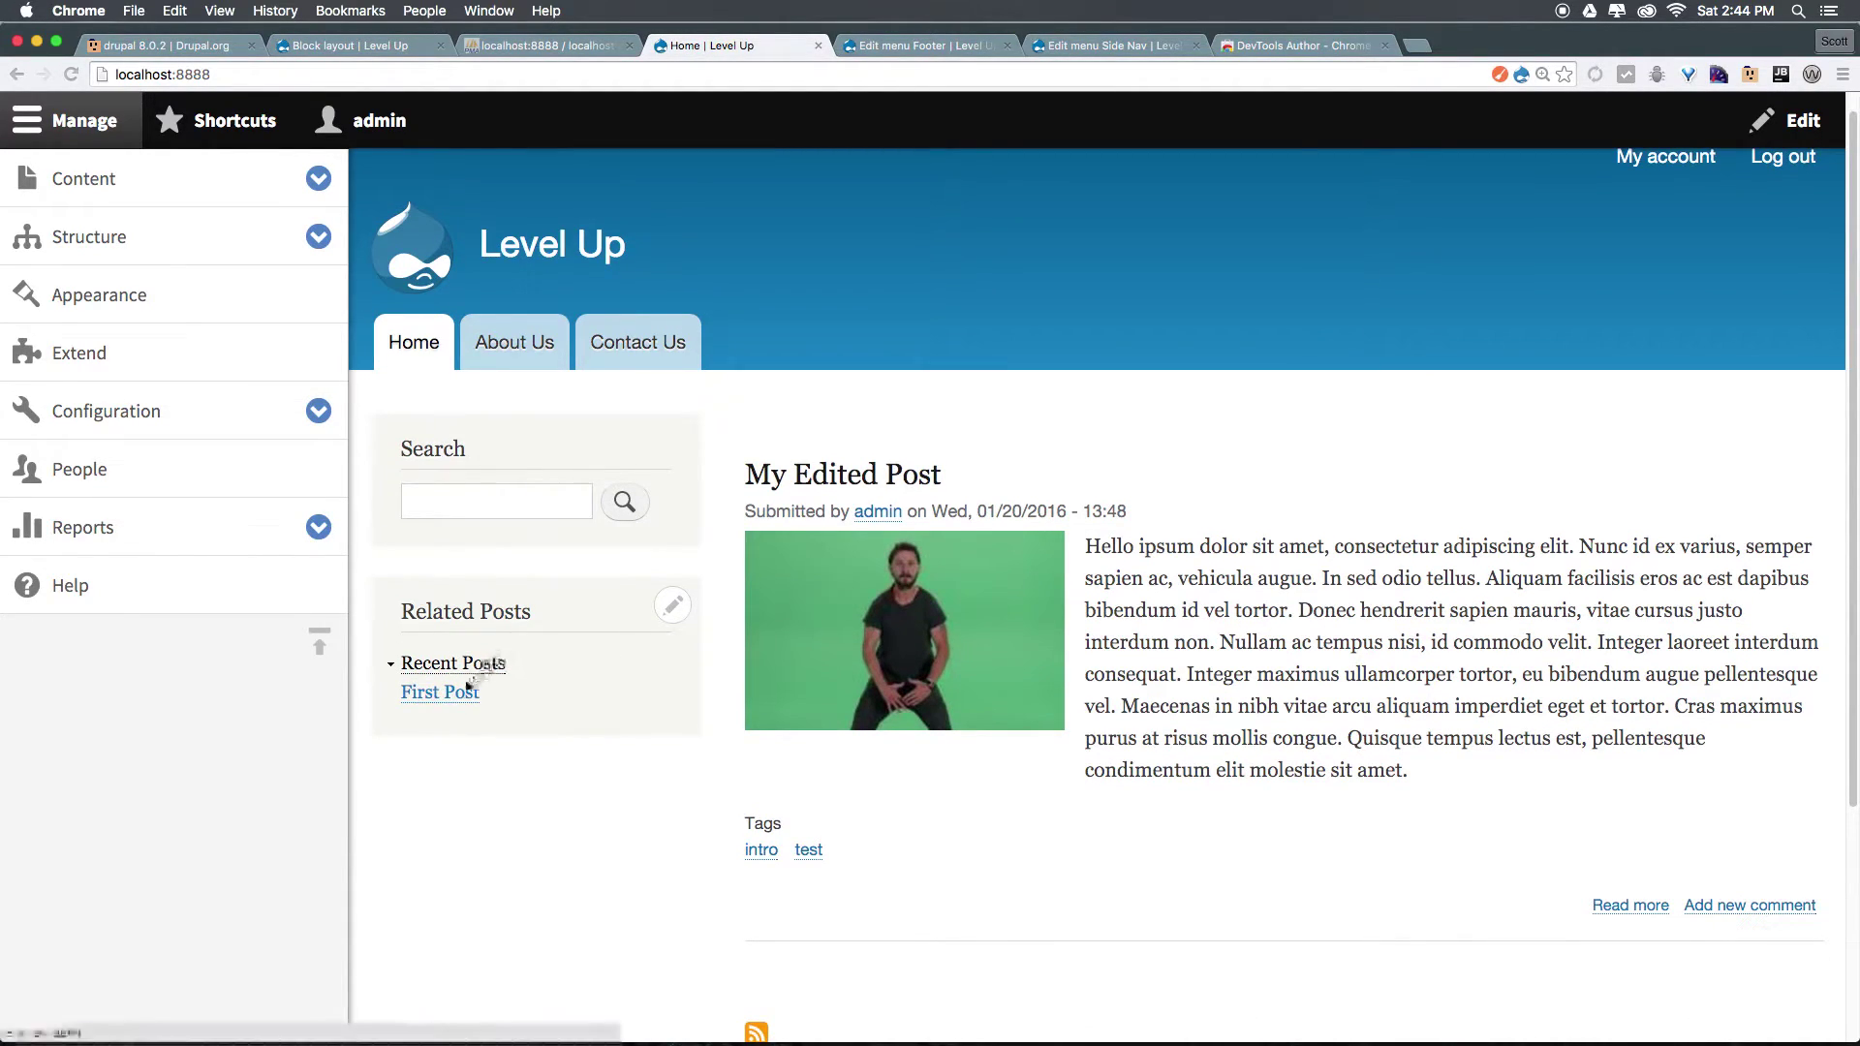
# Open the My Edited Post page and check its Related Posts sidebar block after reloading
pyautogui.click(432, 698)
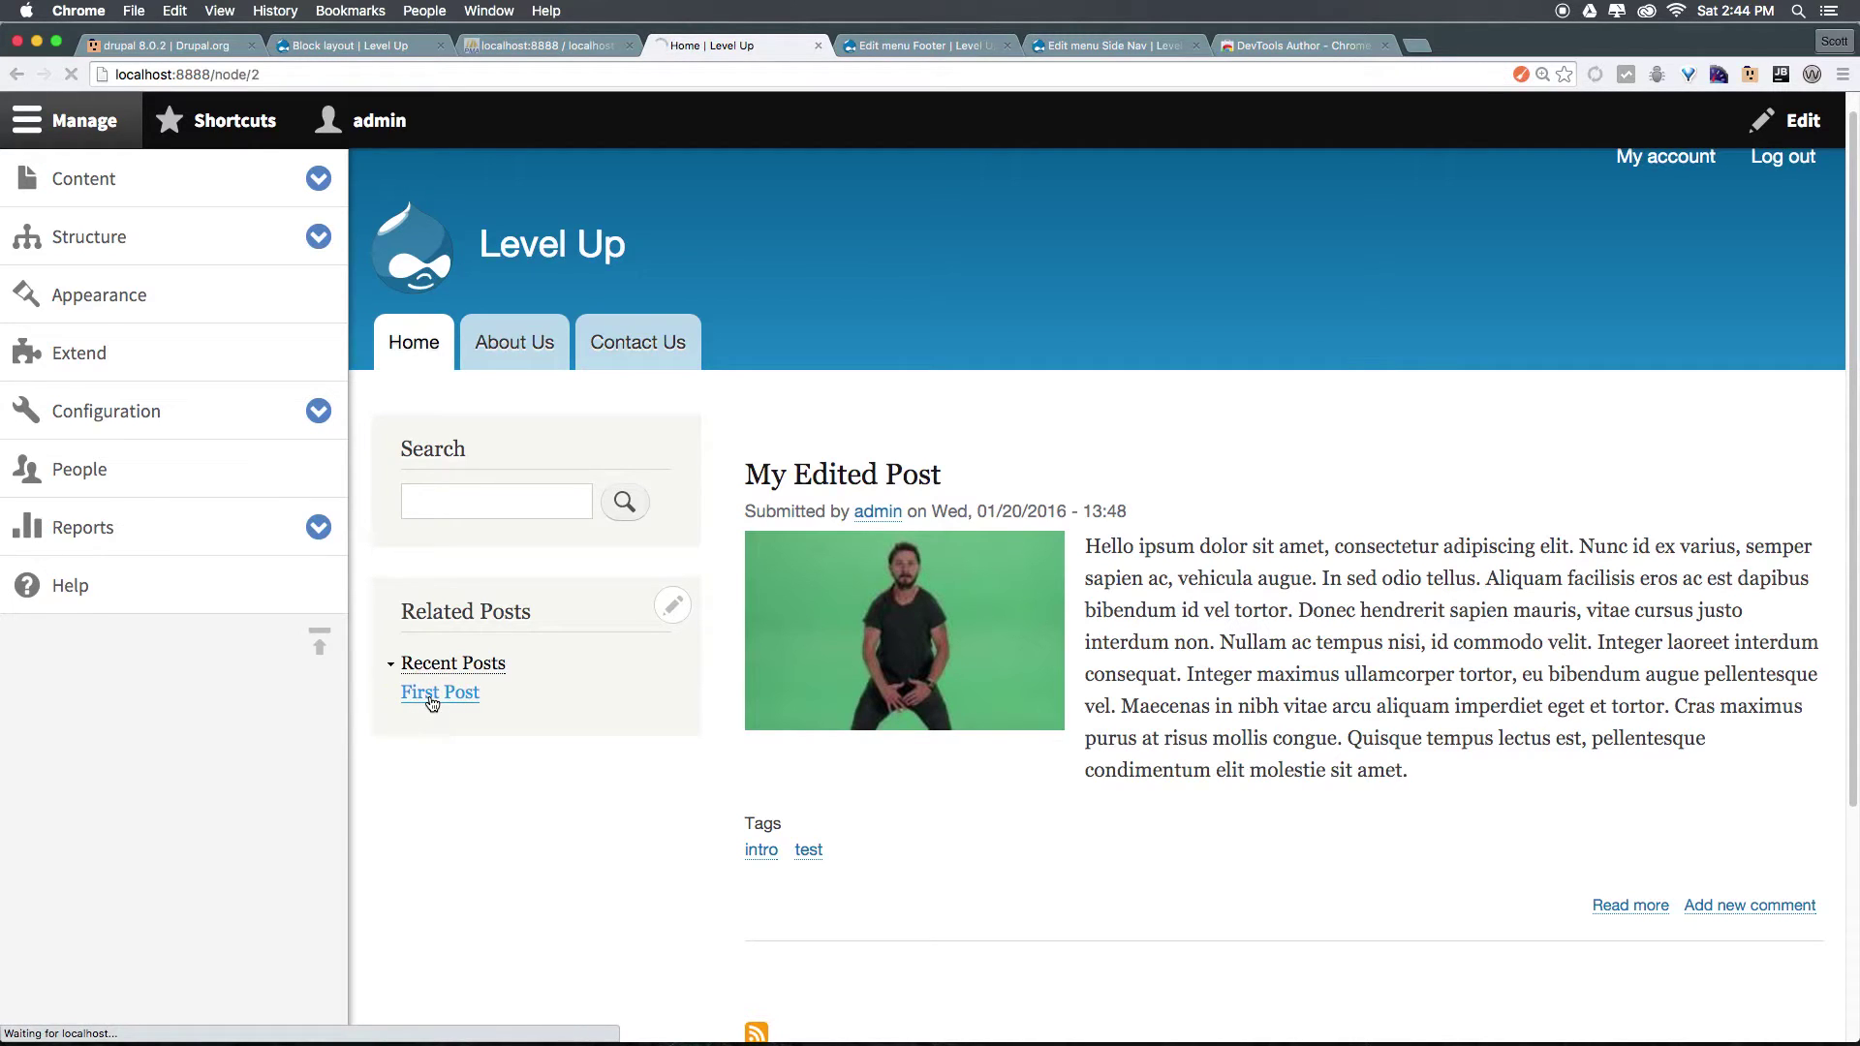
pyautogui.scroll(-3, 1147, 536)
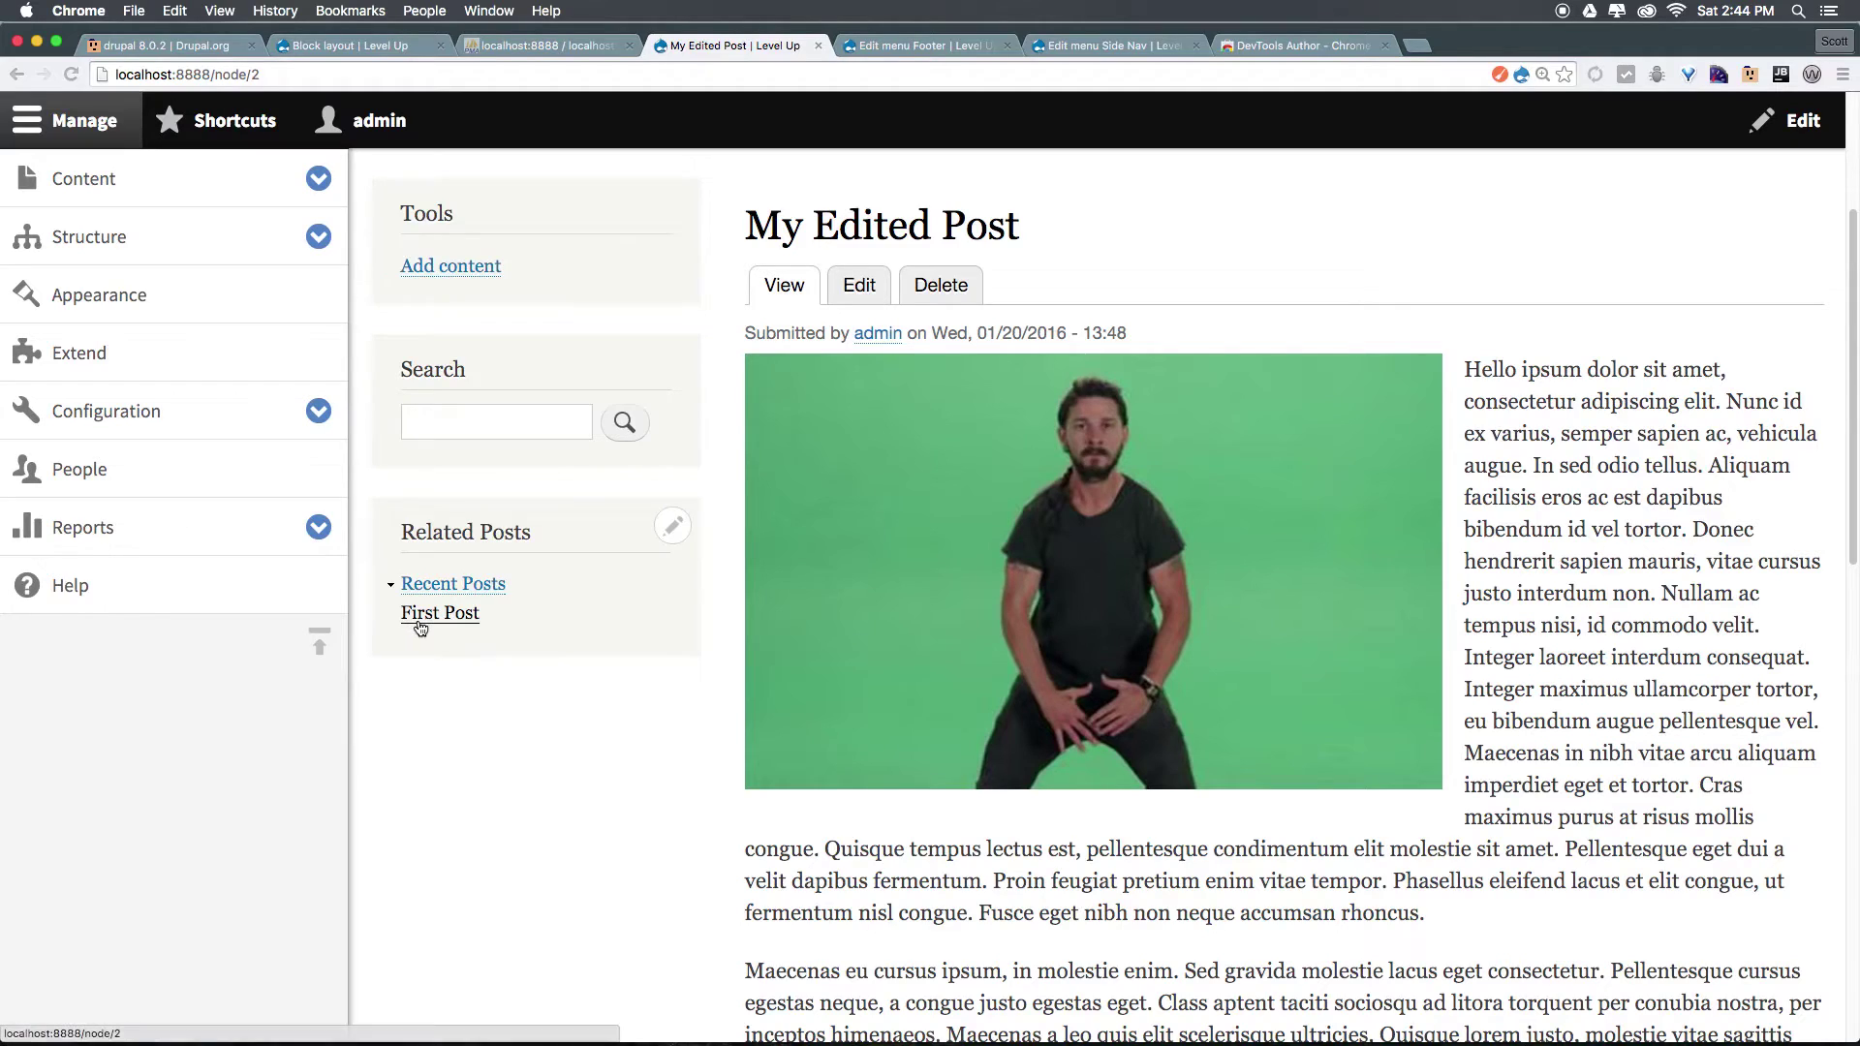
pyautogui.moveTo(485, 614); pyautogui.dragTo(329, 614)
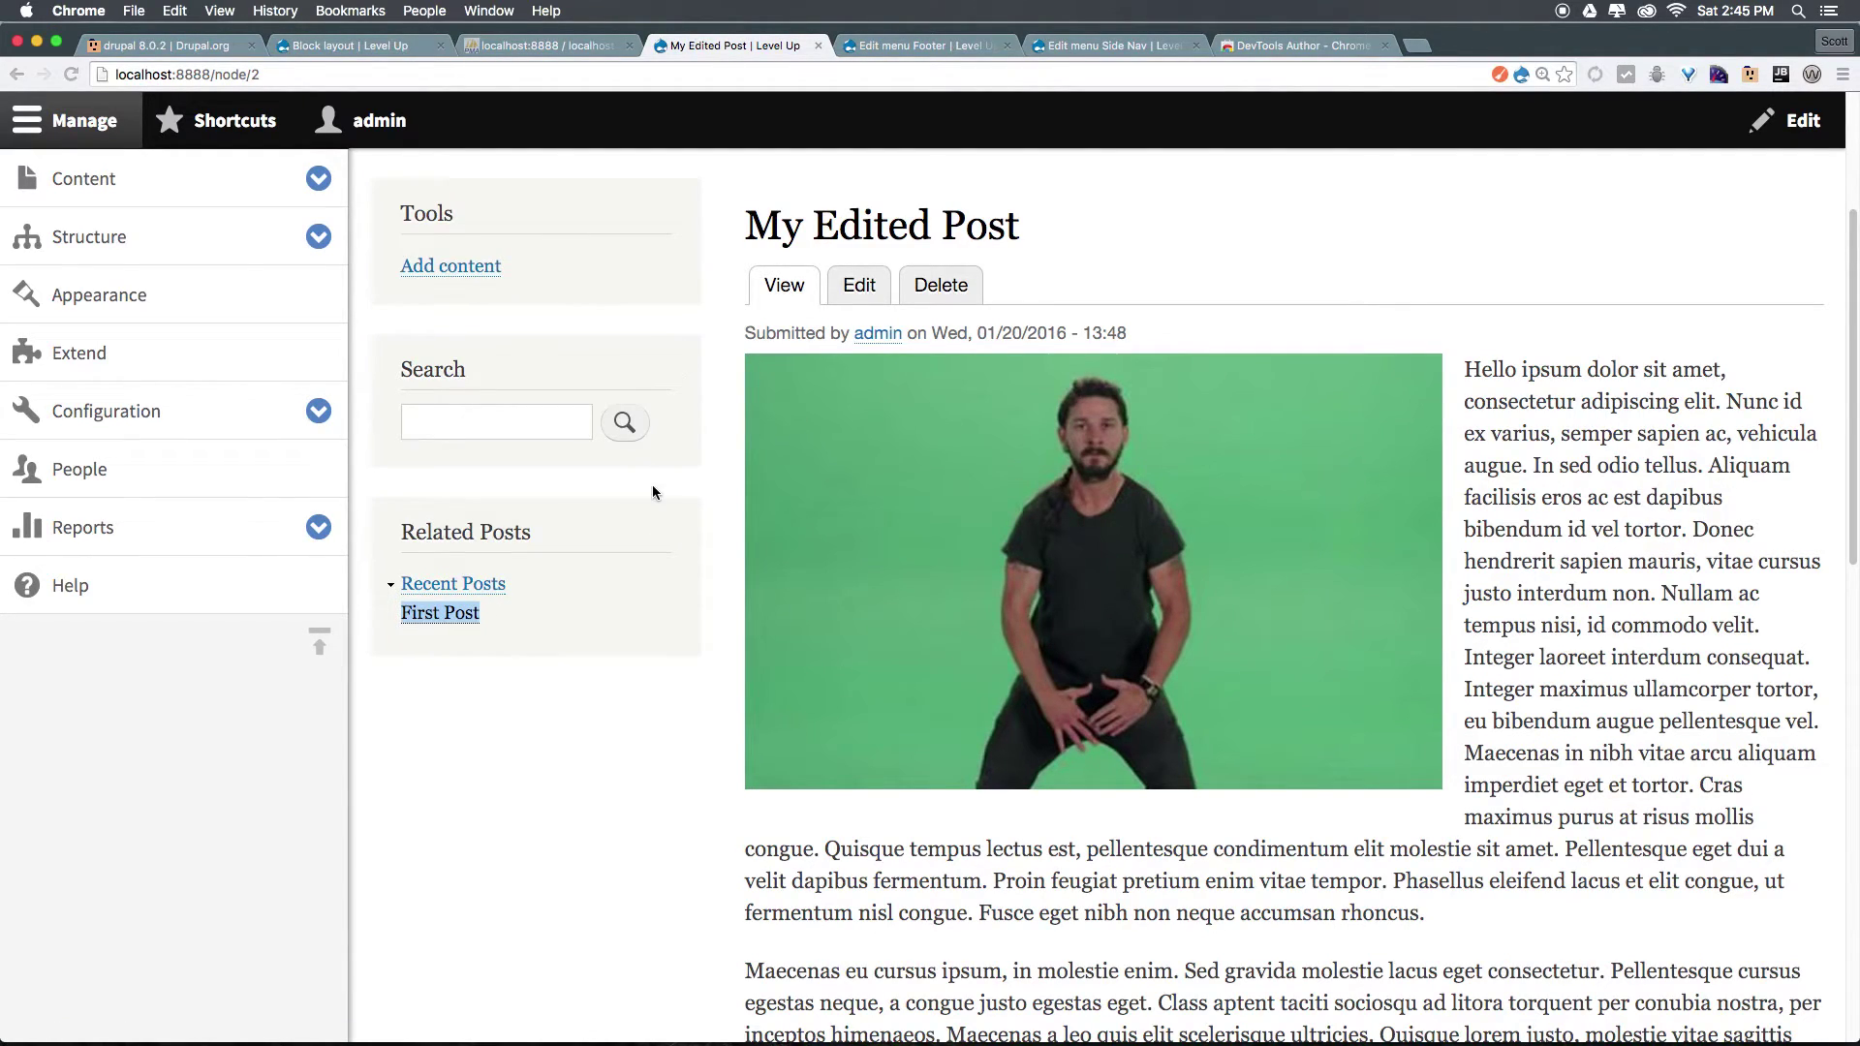
pyautogui.click(682, 647)
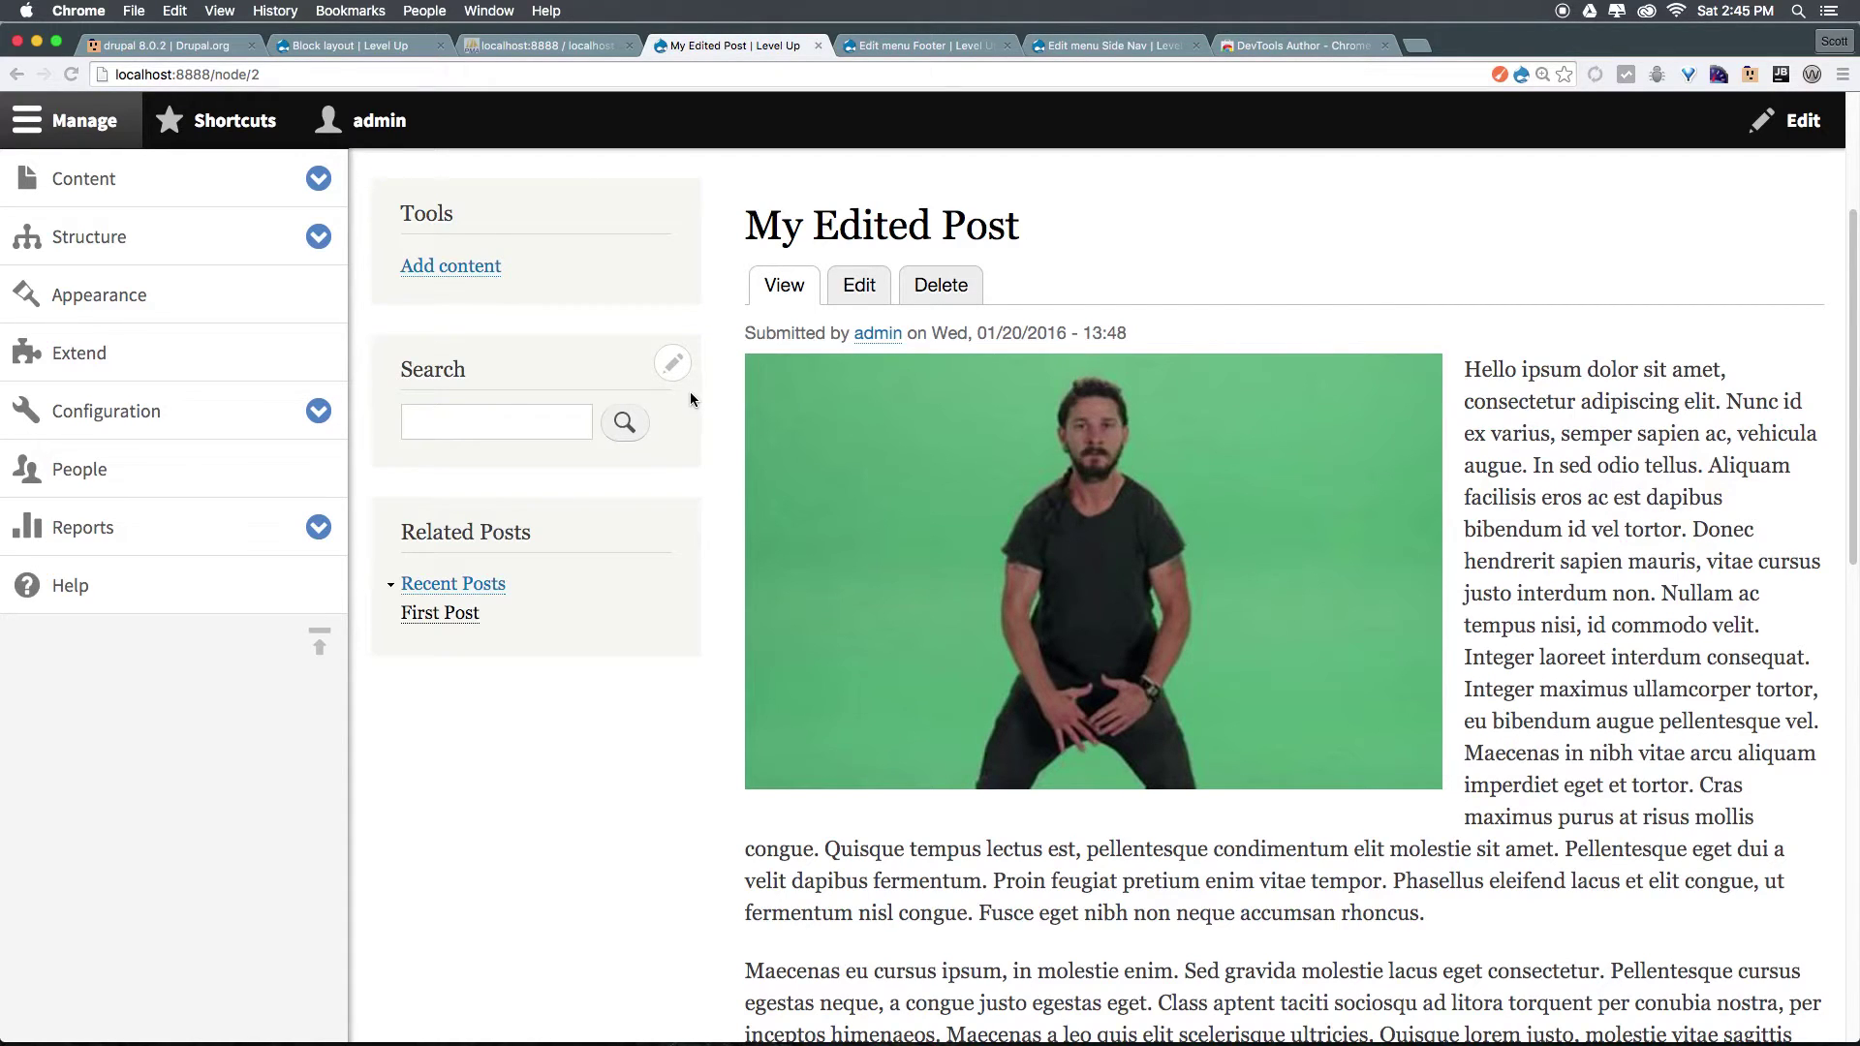
pyautogui.press('super+r')
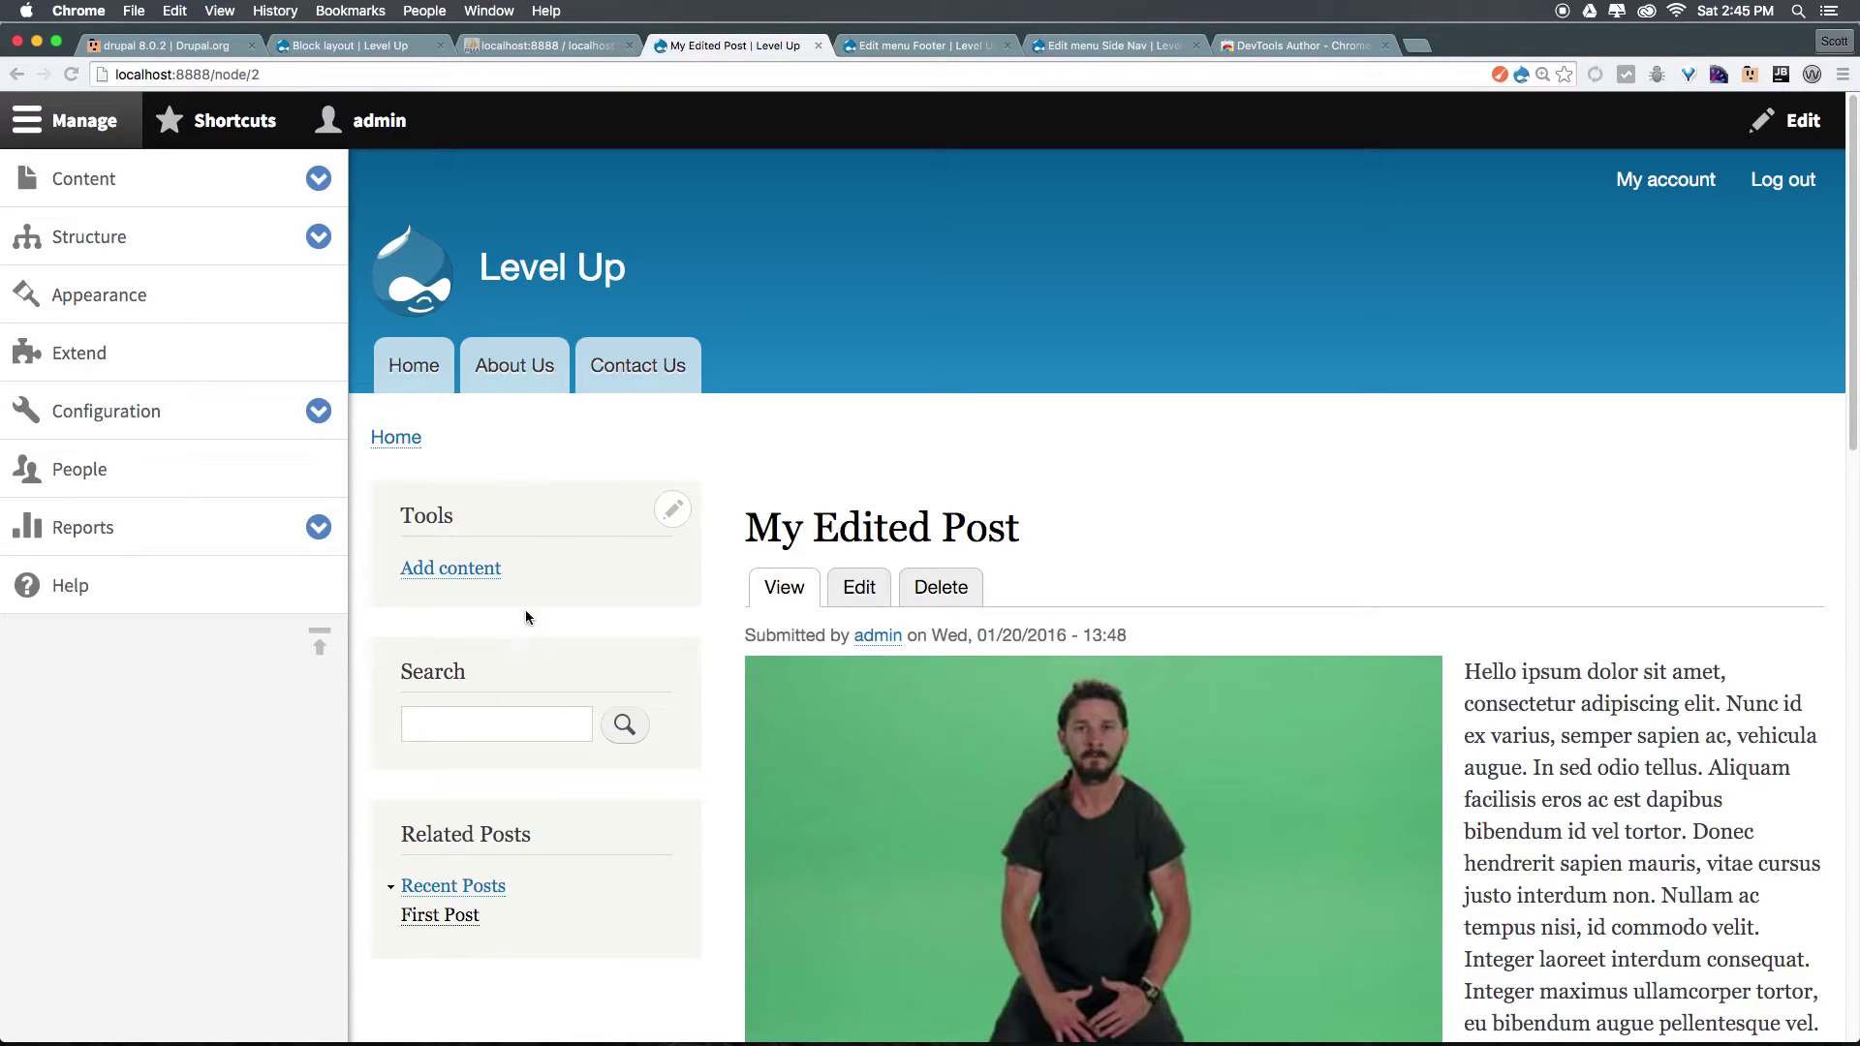
pyautogui.doubleClick(479, 841)
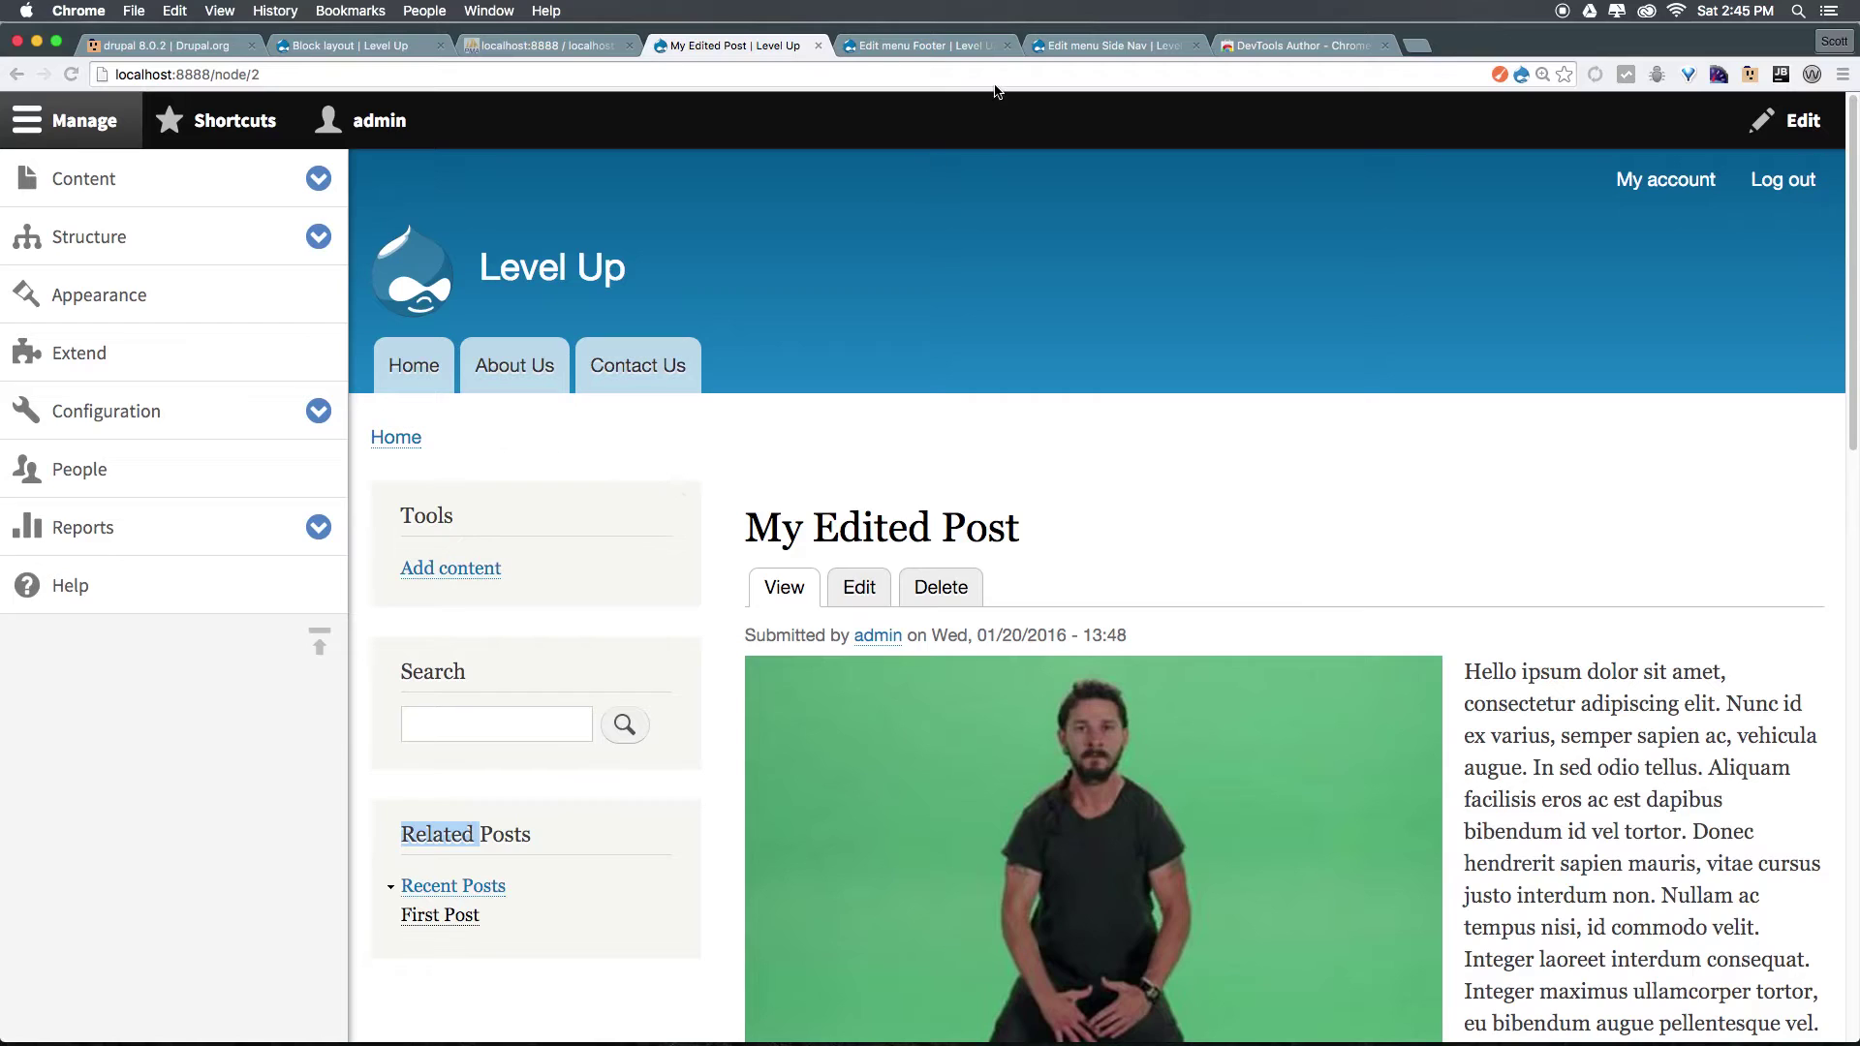
# Move Related Posts above Tools in Sidebar first and save the block order
pyautogui.click(386, 48)
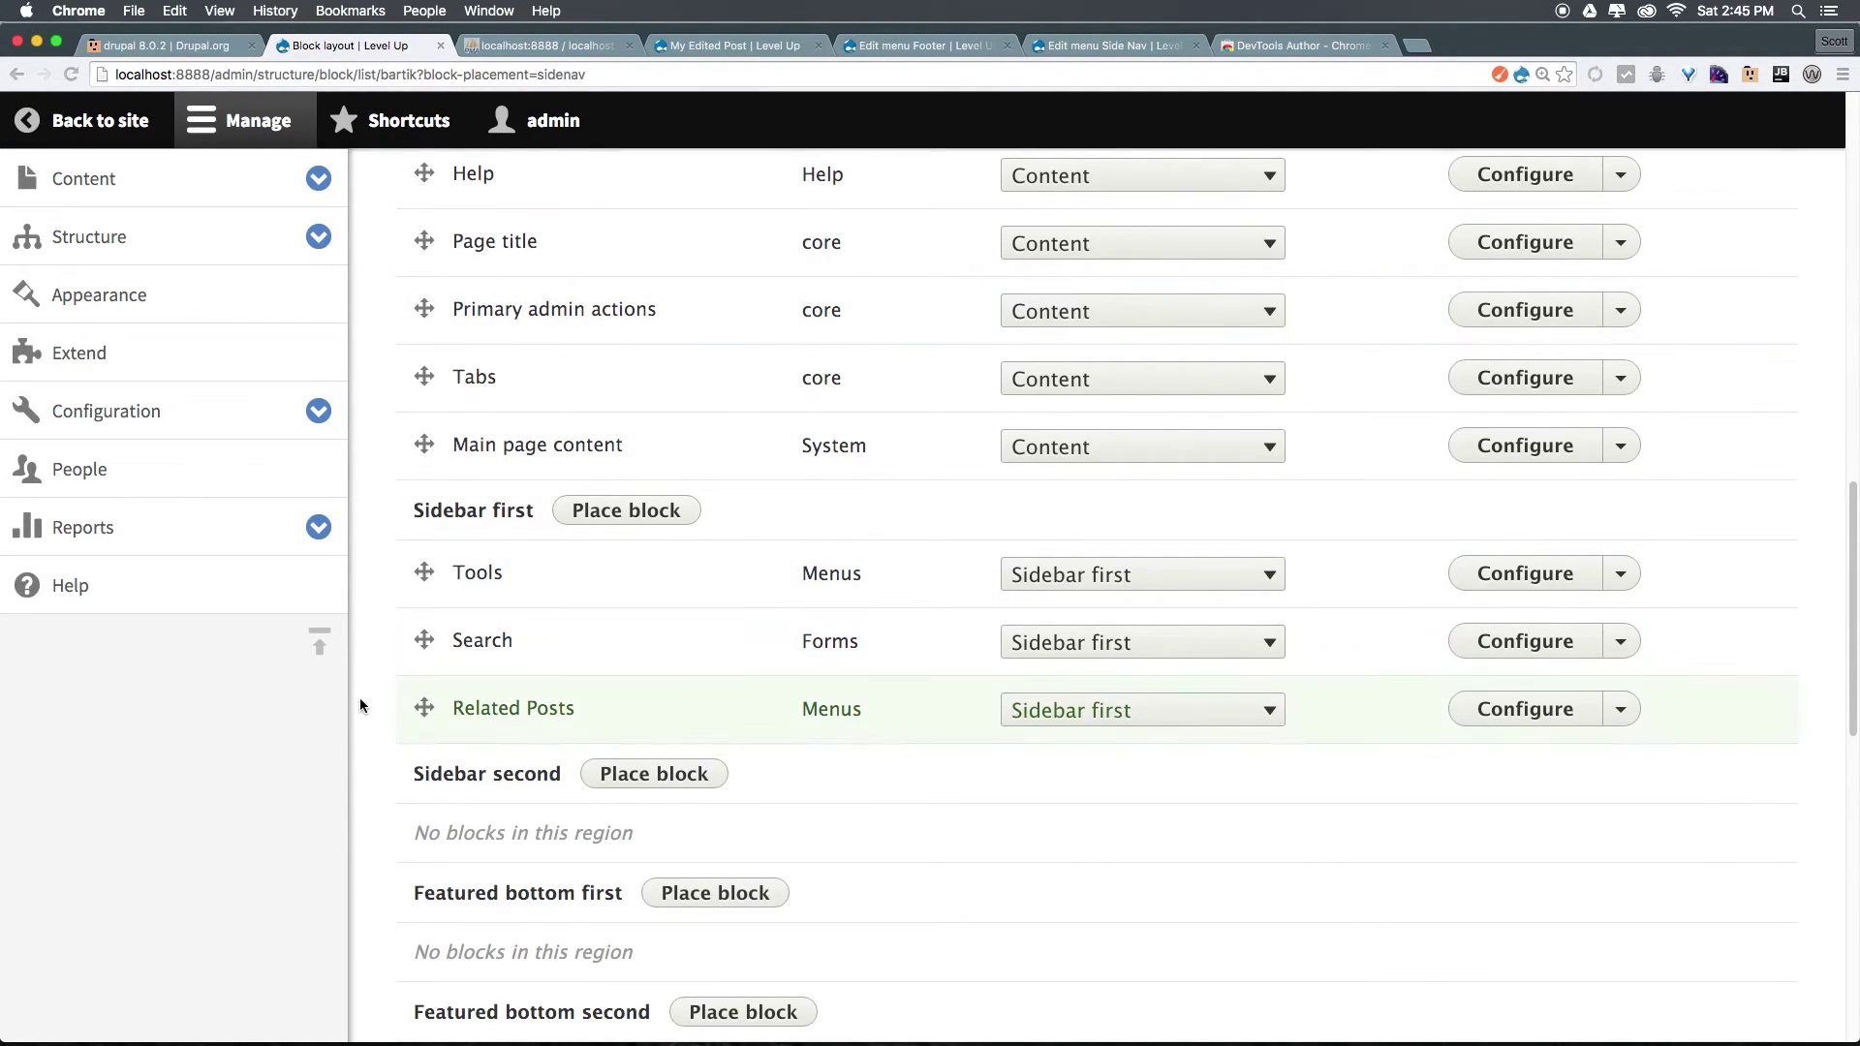
pyautogui.moveTo(425, 687); pyautogui.dragTo(431, 593)
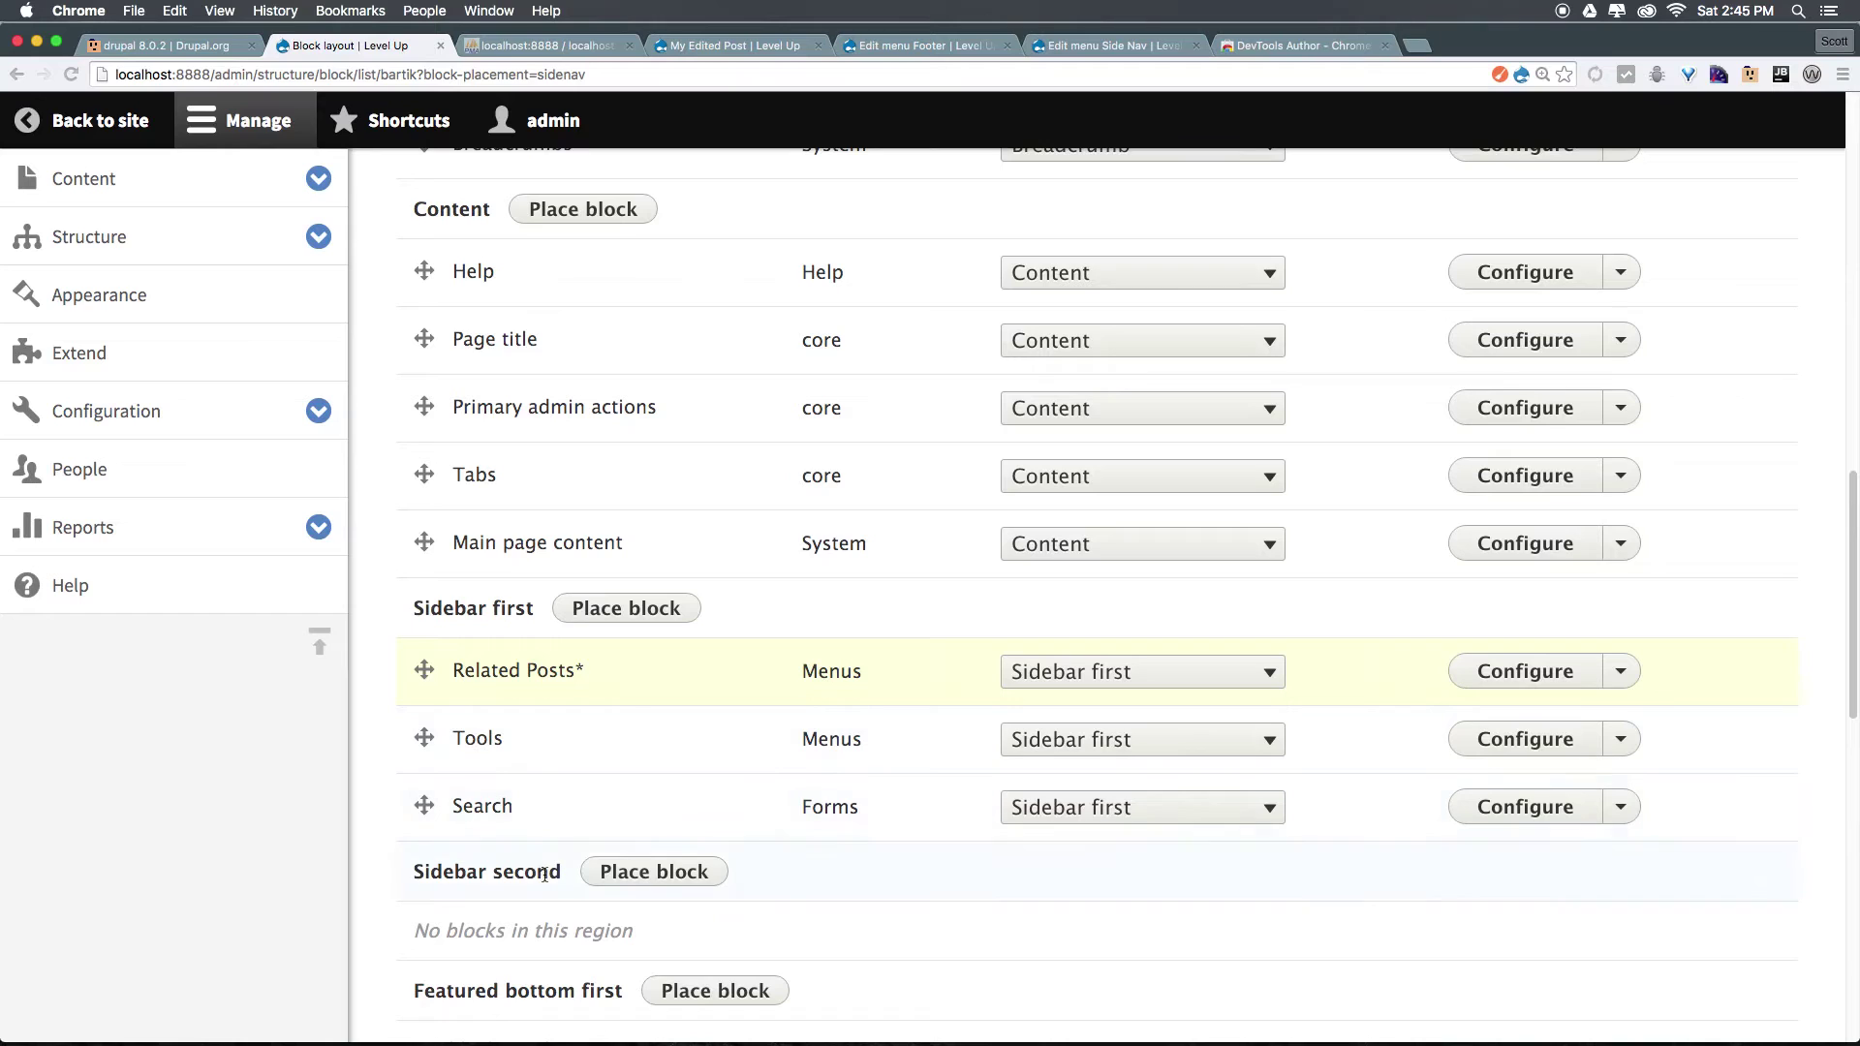
pyautogui.scroll(-3, 533, 857)
pyautogui.scroll(-8, 533, 855)
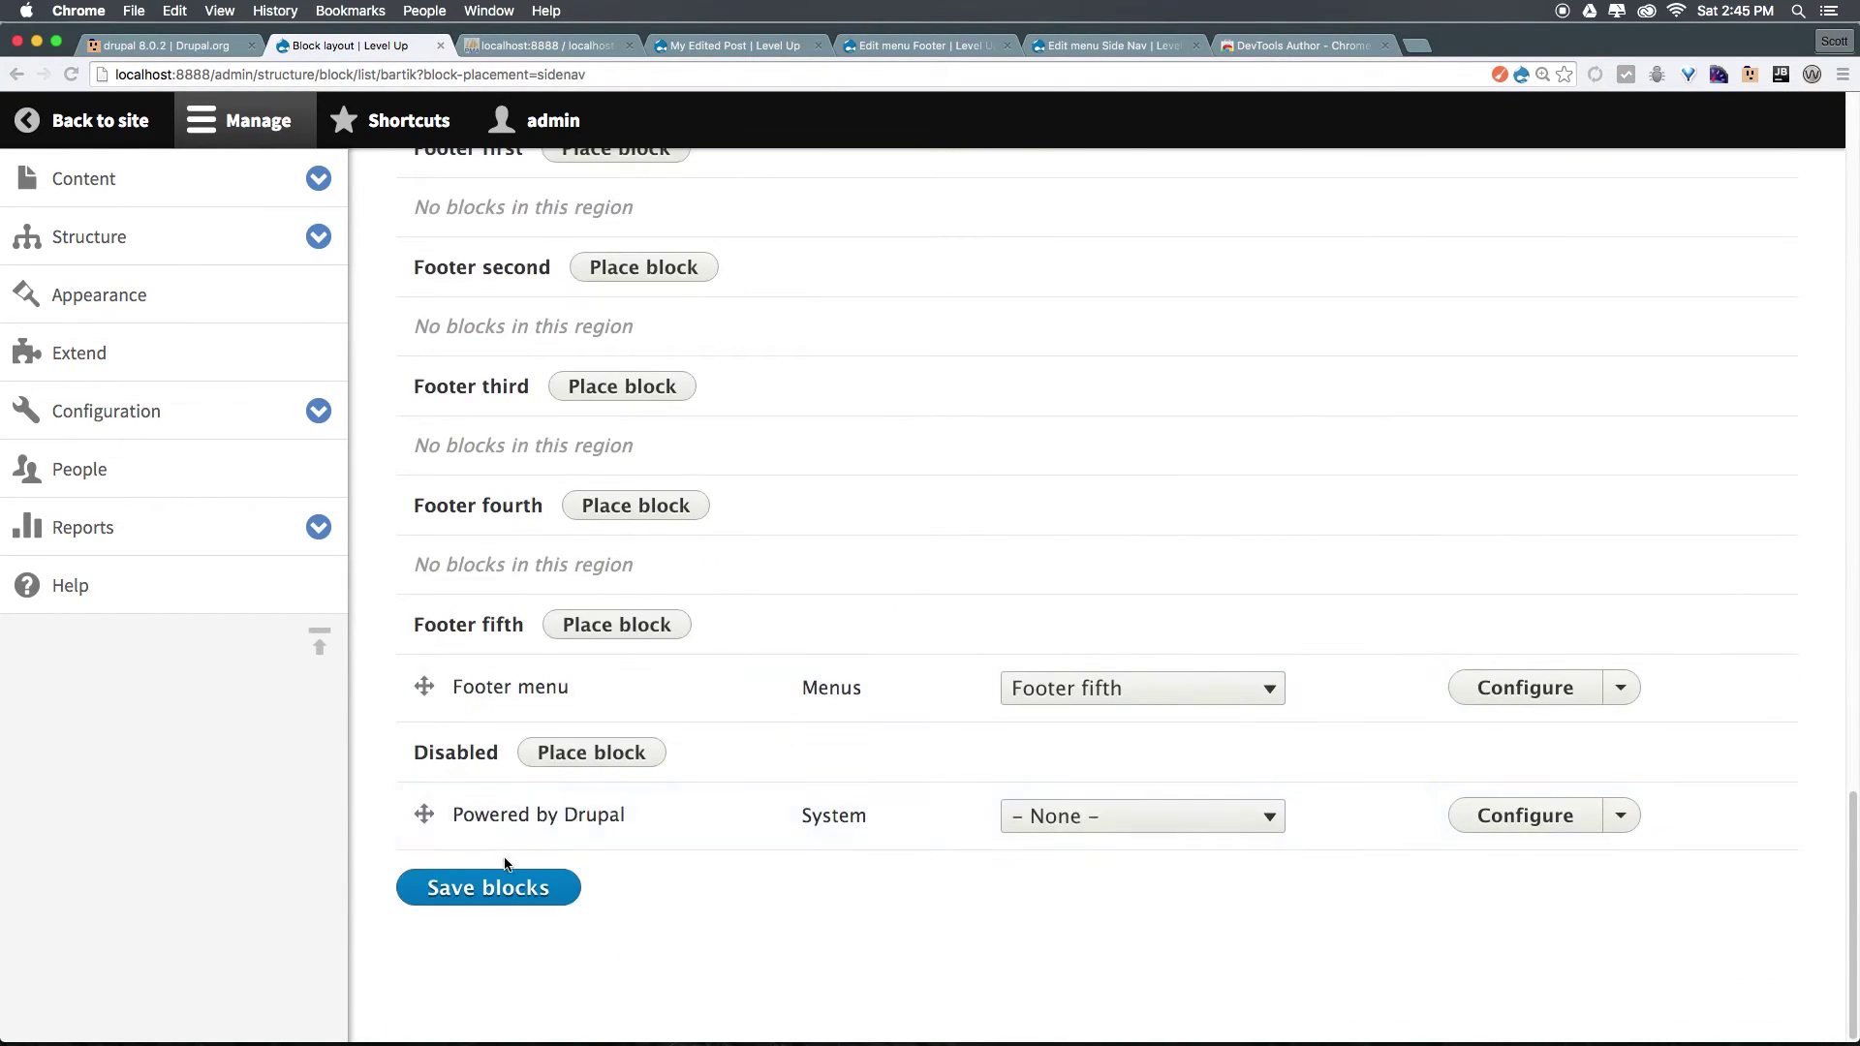
pyautogui.click(490, 887)
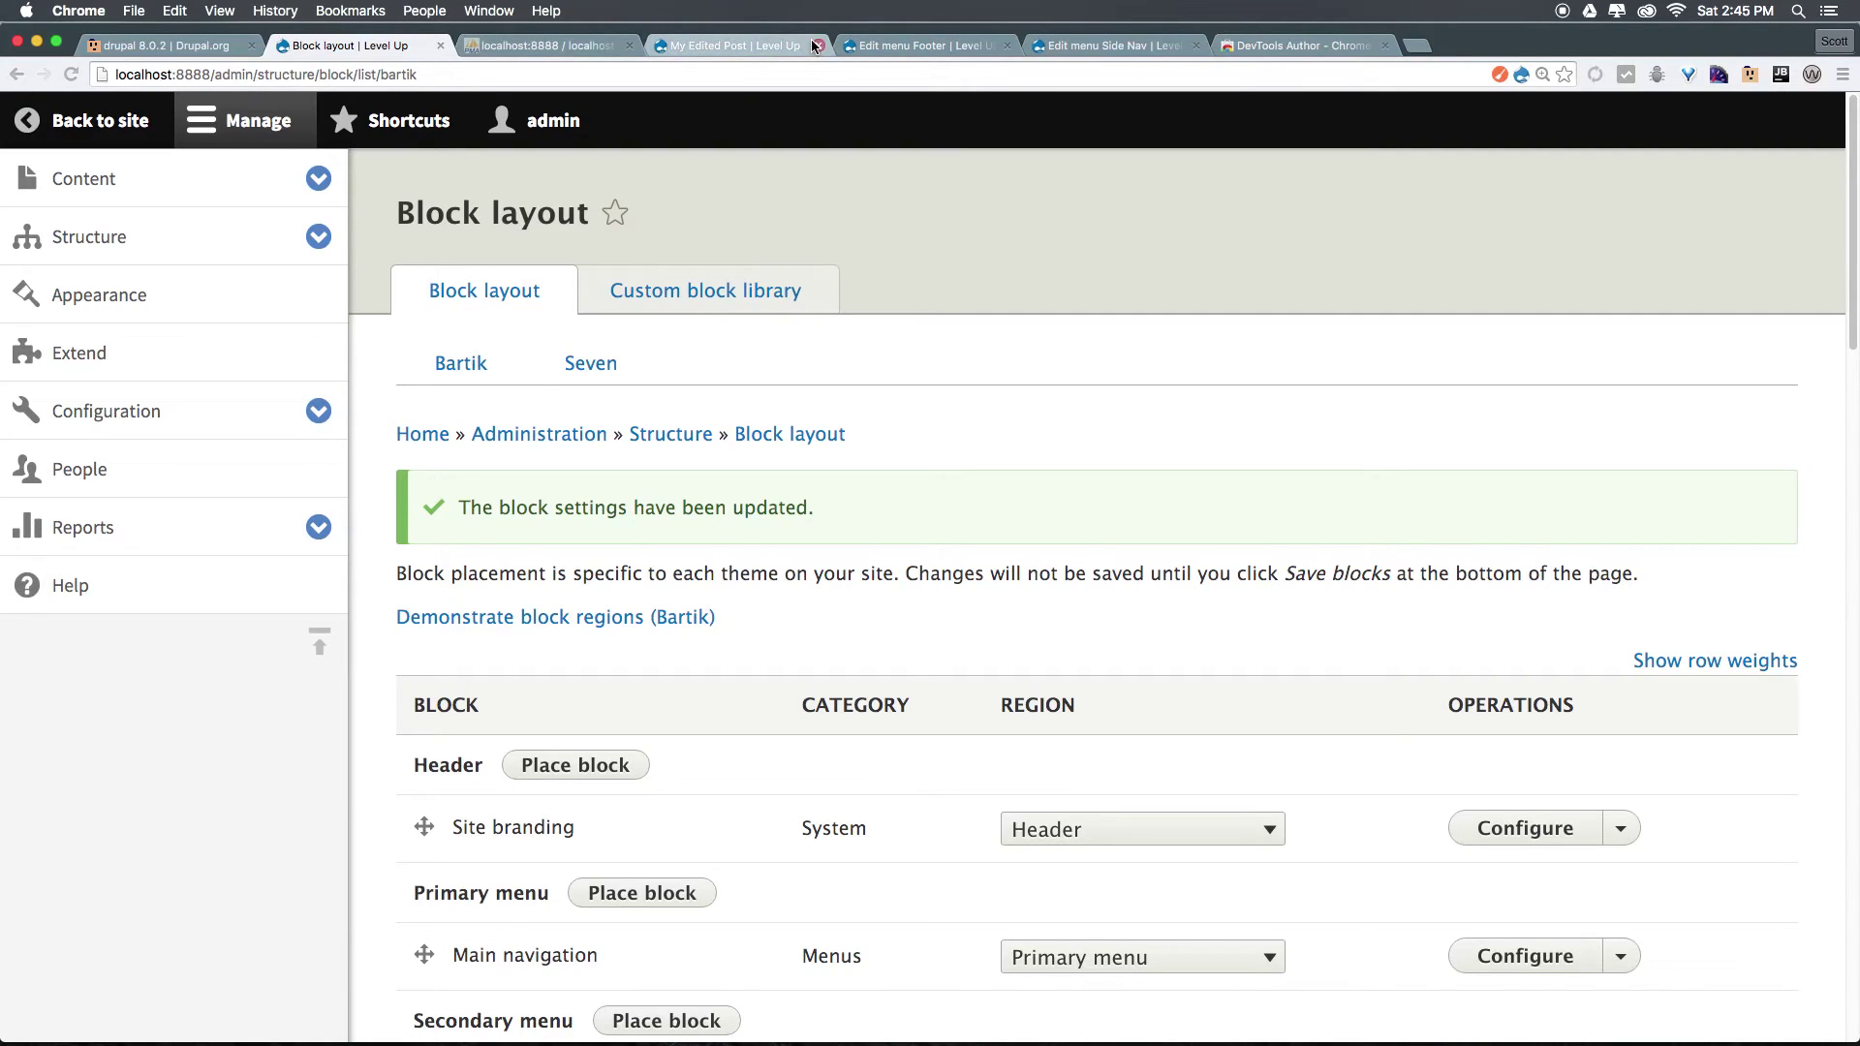
# Reopen and reload the post page to confirm Related Posts is now the first sidebar block
pyautogui.click(812, 41)
pyautogui.press('super+shift+t')
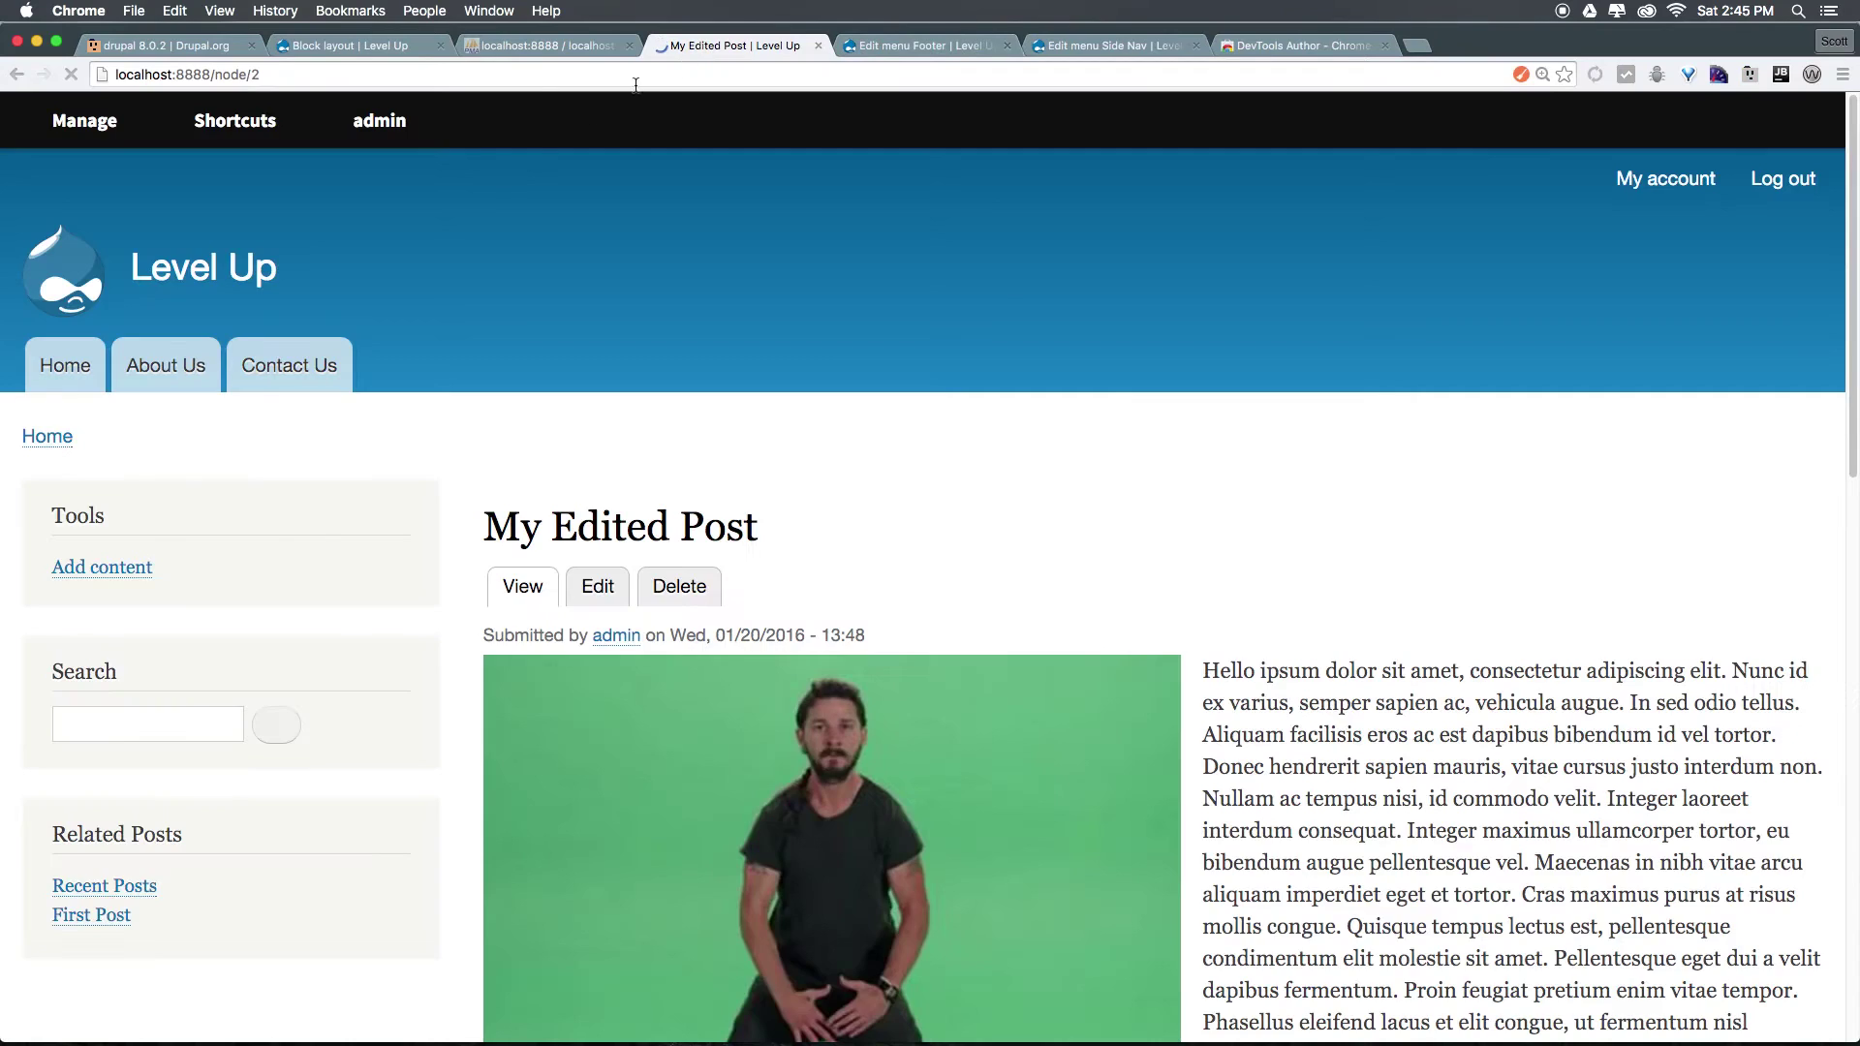
pyautogui.press('super+r')
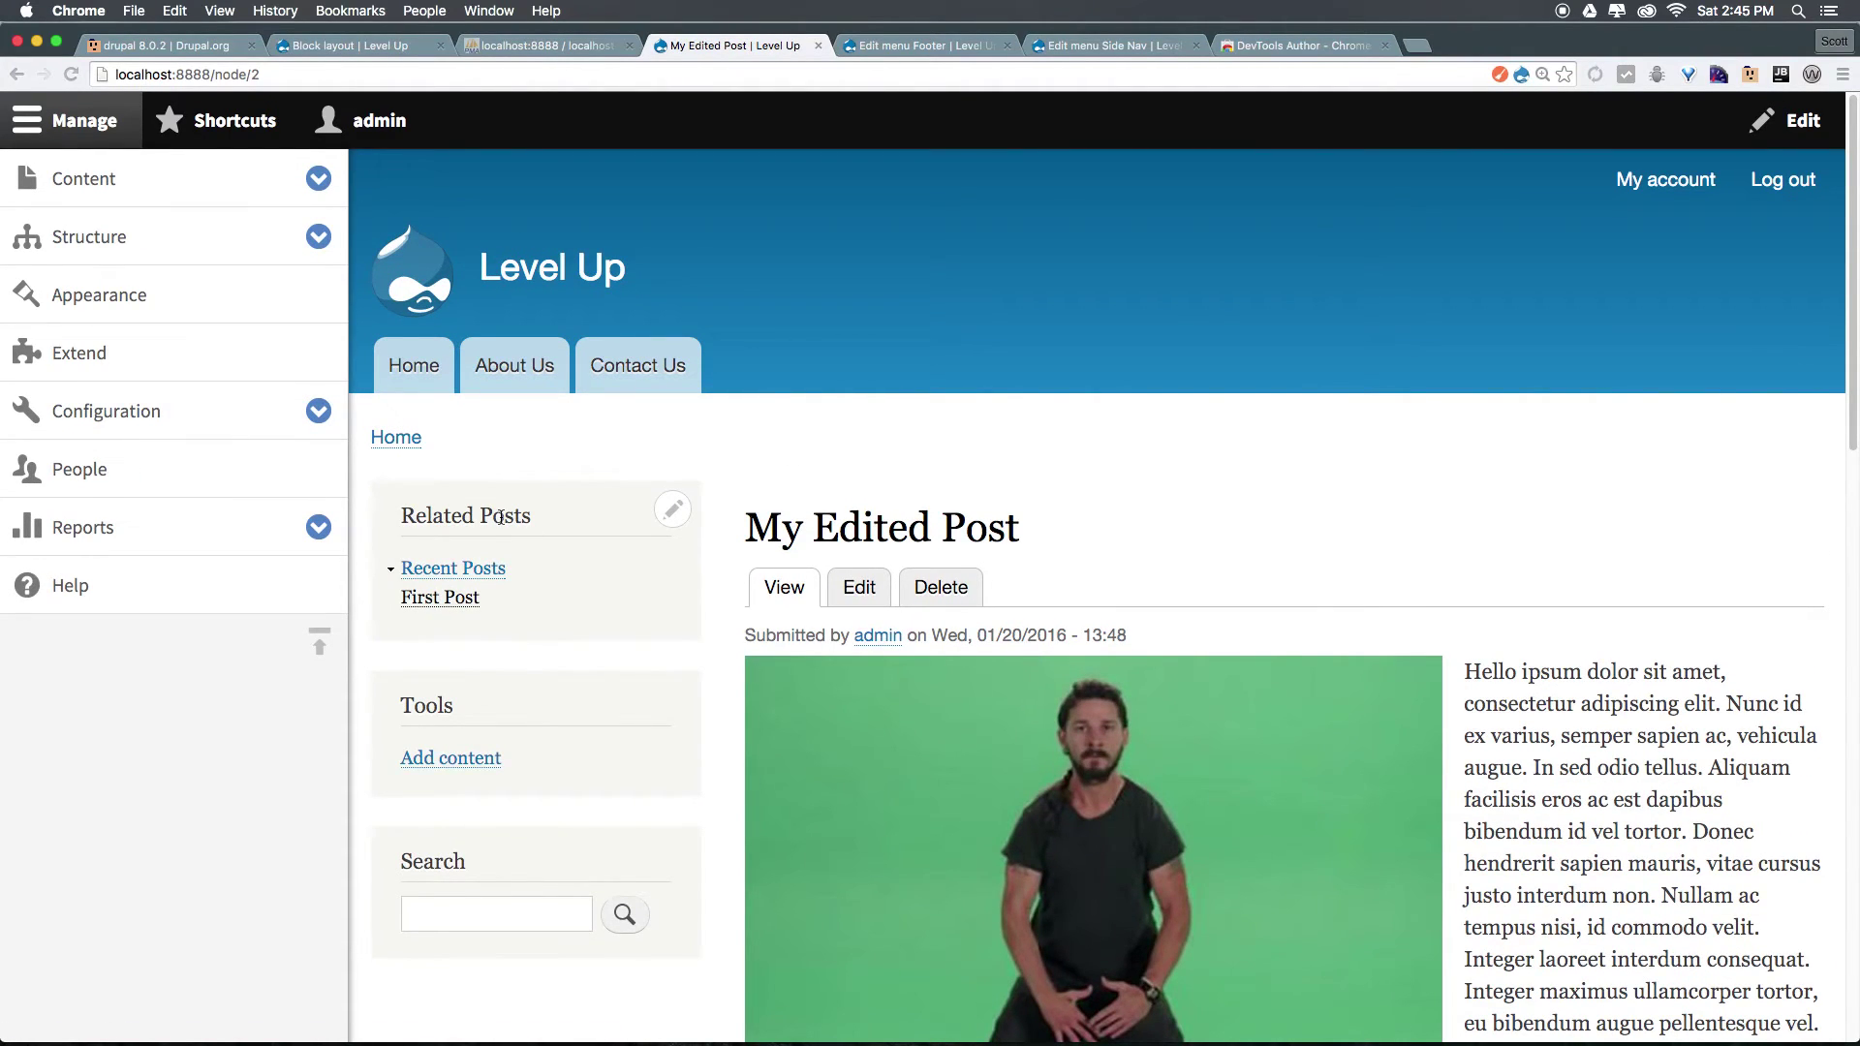
pyautogui.click(681, 515)
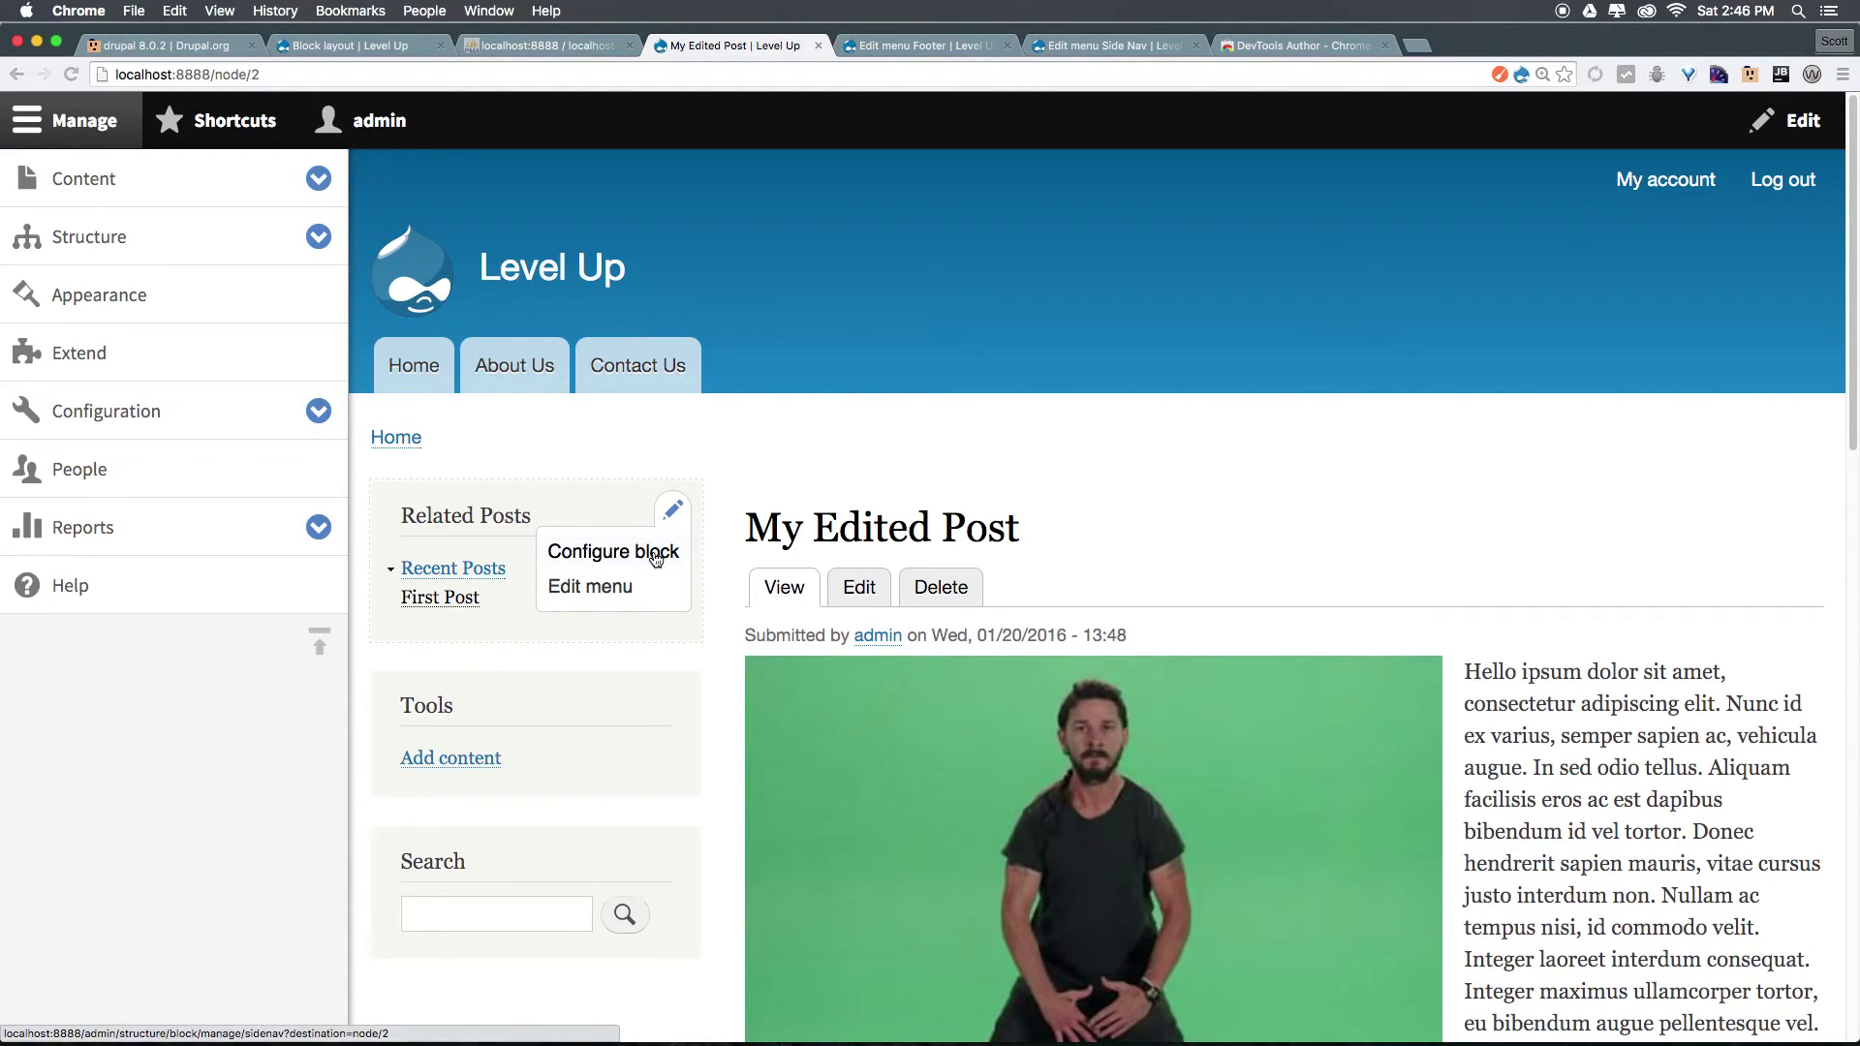